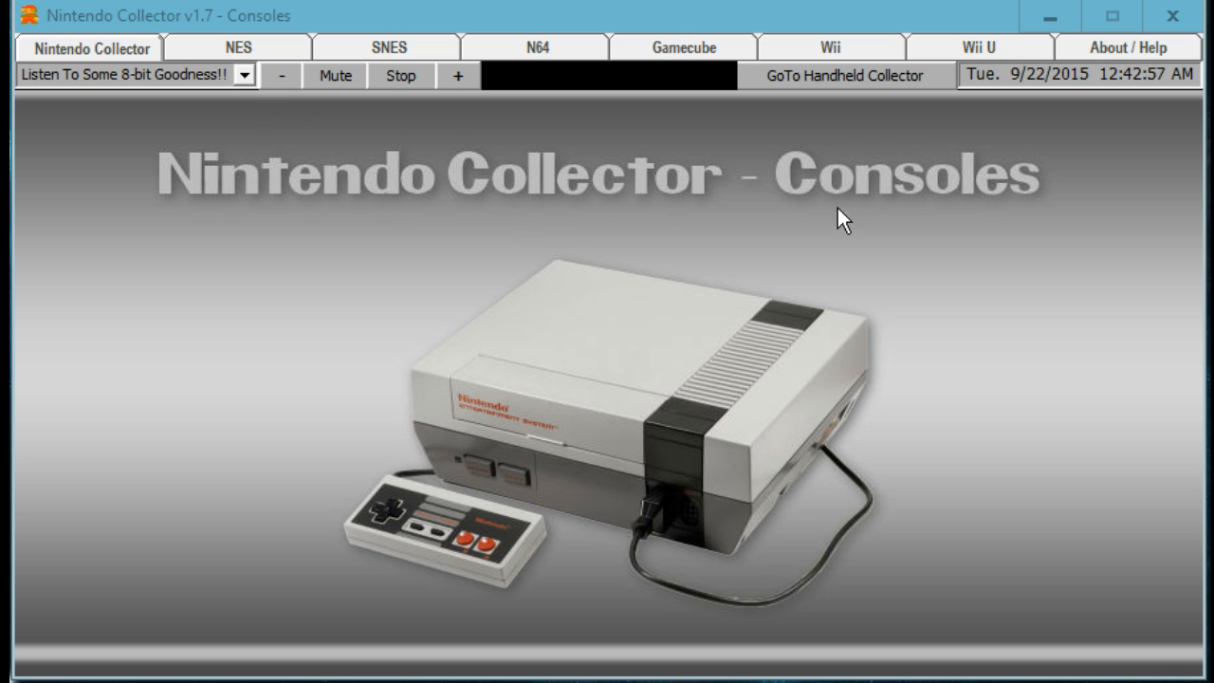
View the 8-bit music choices in the console collector and switch to the handheld collector
{"action": "left_click", "coordinate": [245, 76]}
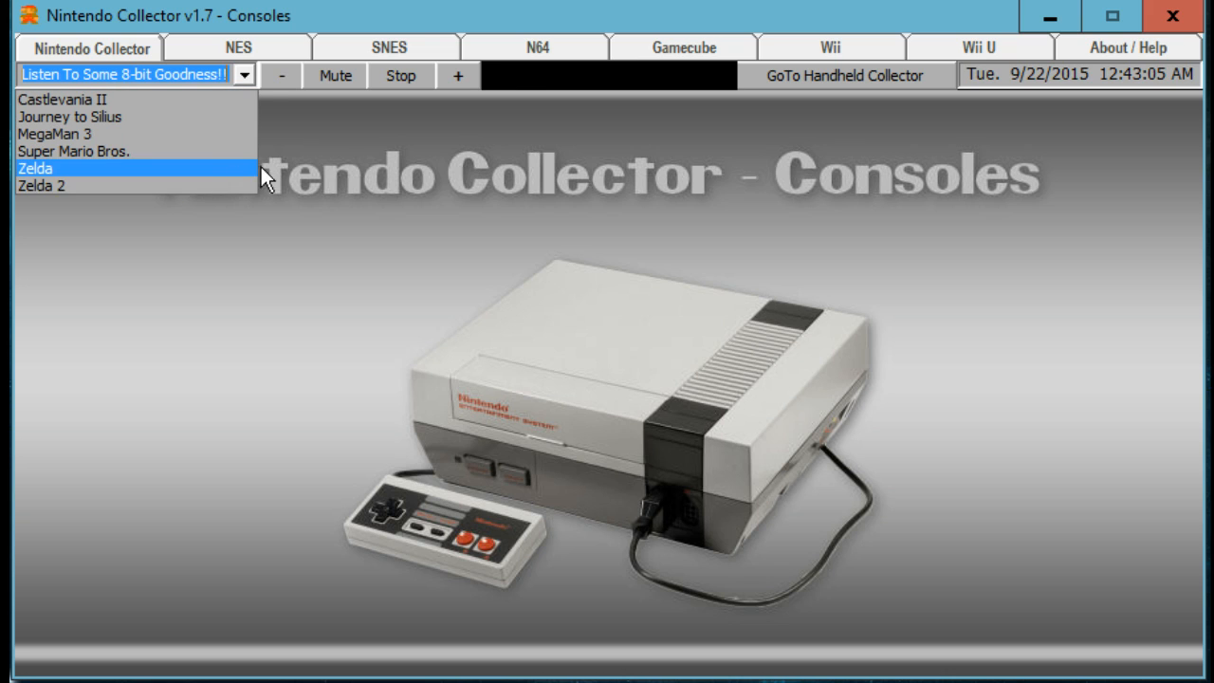
{"action": "left_click", "coordinate": [344, 138]}
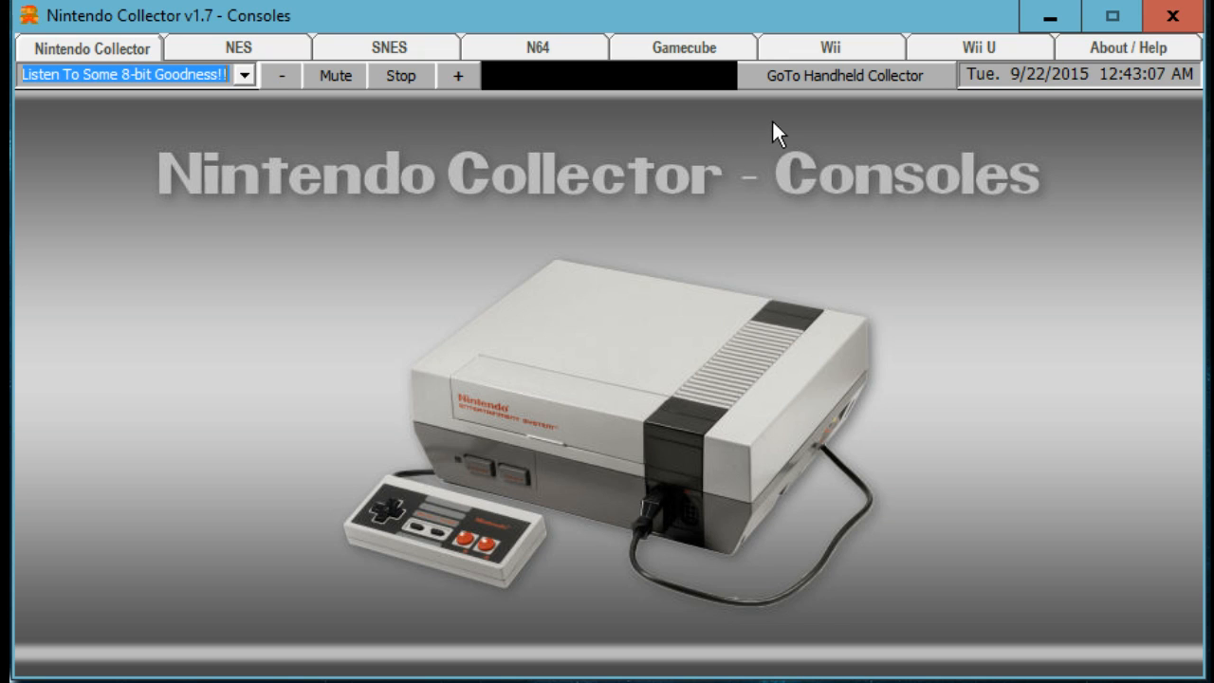
{"action": "left_click", "coordinate": [844, 78]}
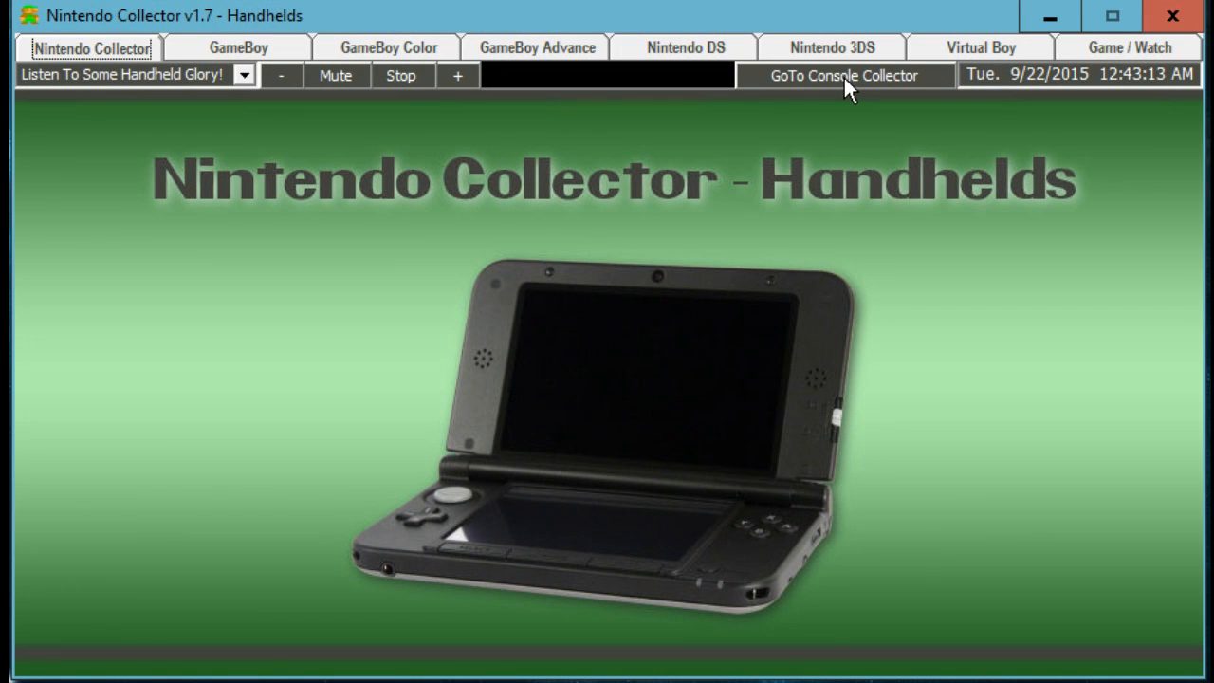
{"action": "left_click", "coordinate": [843, 75]}
{"action": "left_click", "coordinate": [844, 78]}
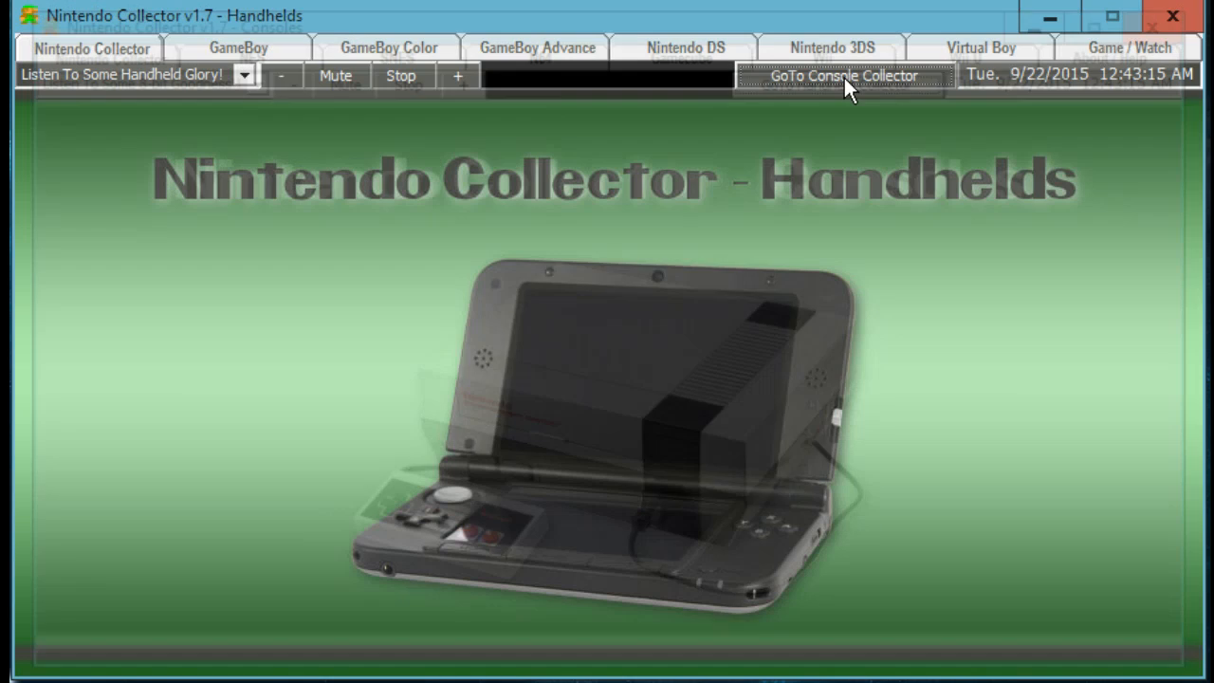
Play the handheld music themes in order, from Super Mario Land through Kirby and Golden Sun to The Legend of Zelda: Spirit Tracks
{"action": "left_click", "coordinate": [243, 74]}
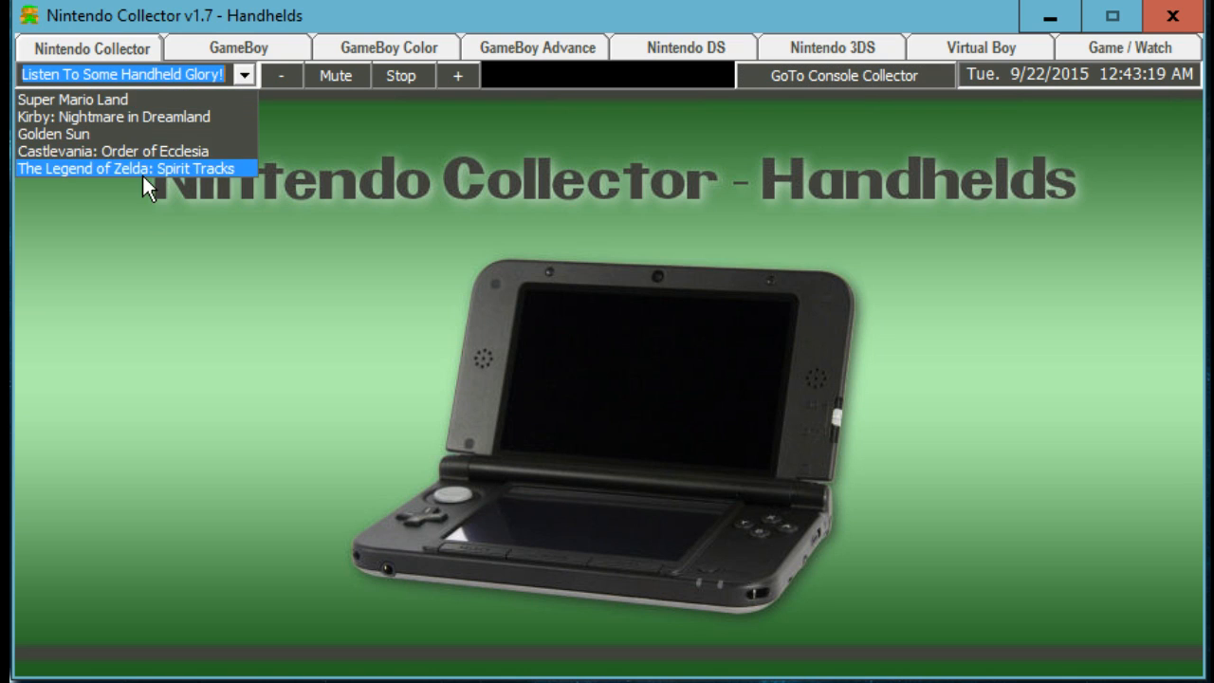
{"action": "left_click", "coordinate": [285, 79]}
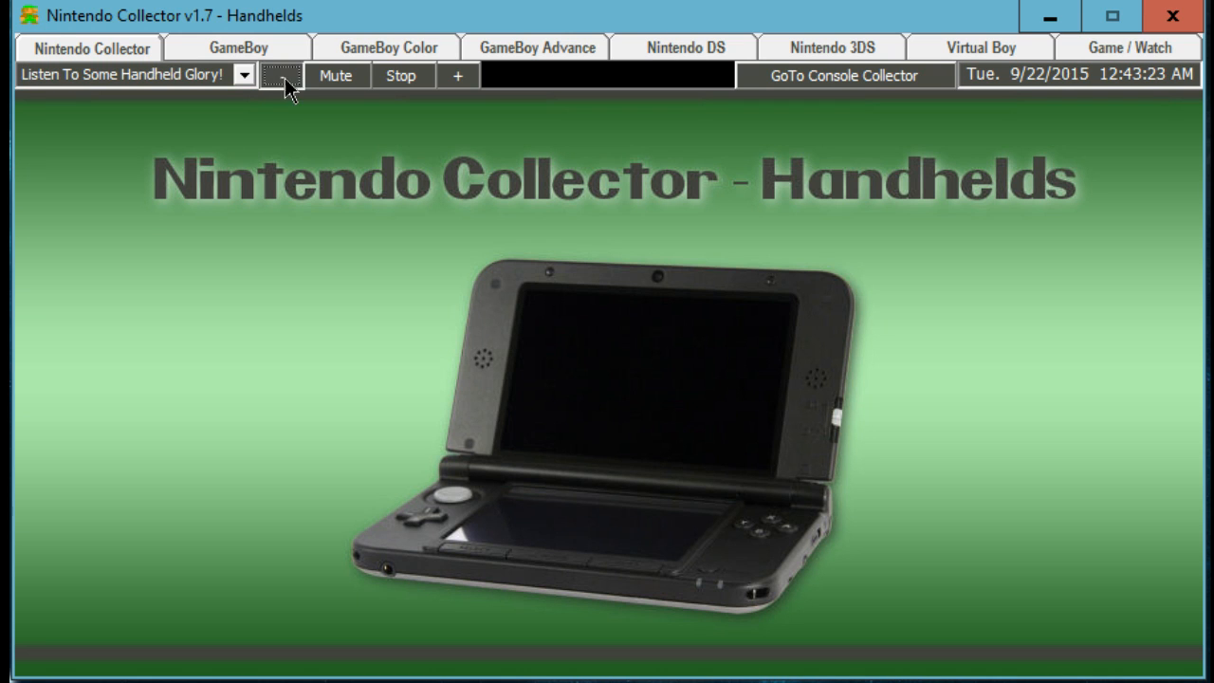
{"action": "left_click", "coordinate": [247, 76]}
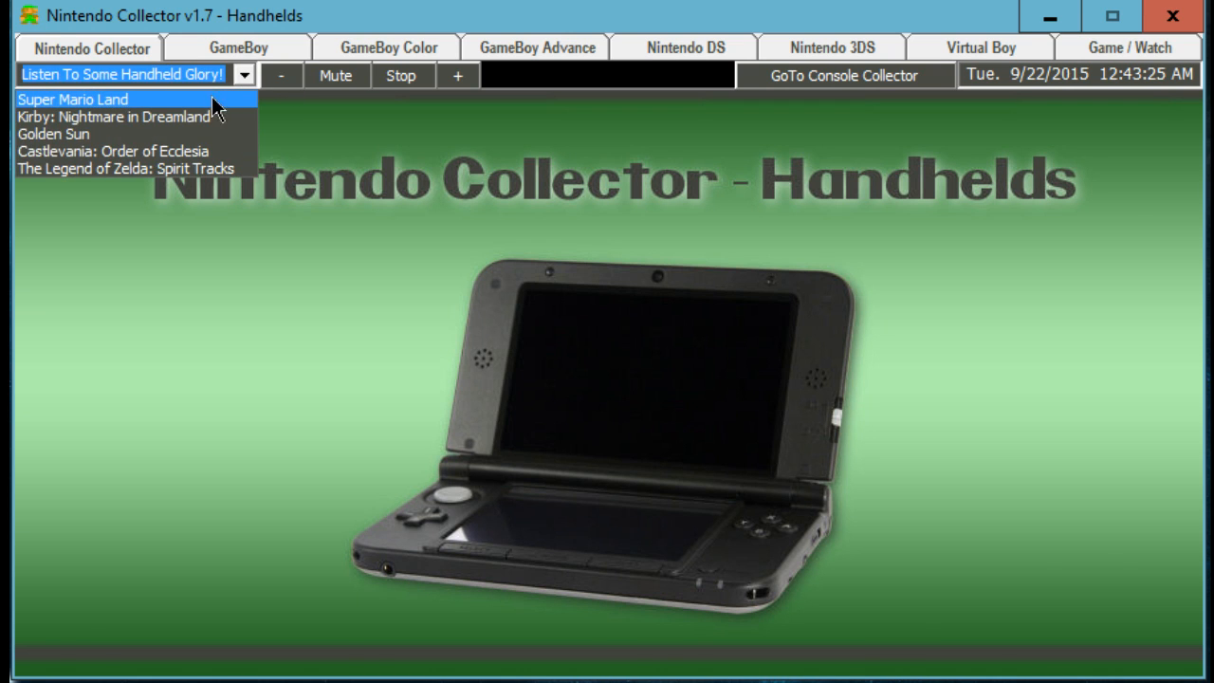
{"action": "left_click", "coordinate": [212, 95]}
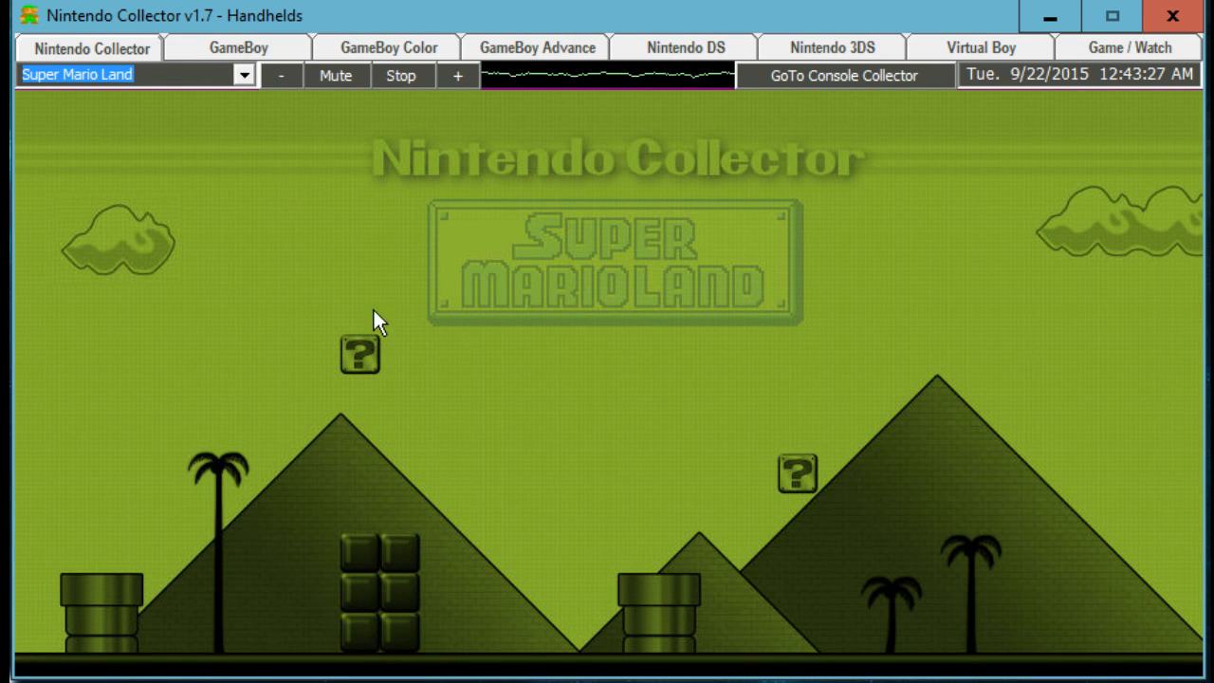
{"action": "left_click", "coordinate": [172, 82]}
{"action": "scroll", "coordinate": [172, 81], "scroll_direction": "down", "scroll_amount": 1}
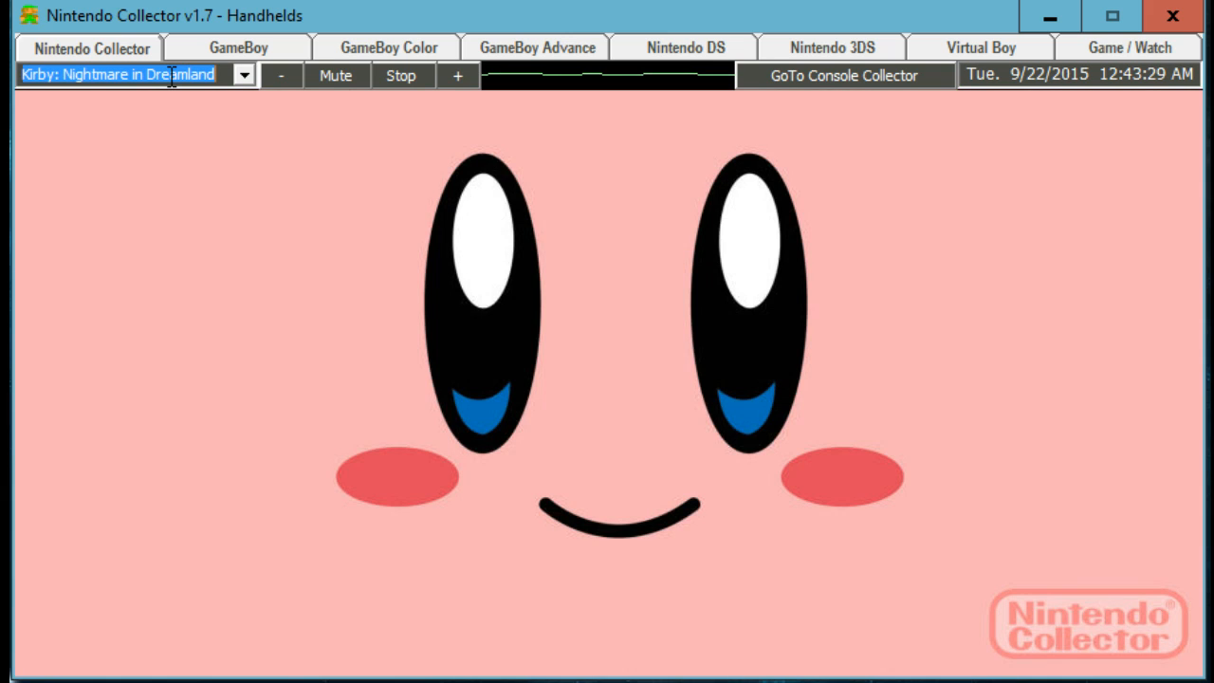
{"action": "scroll", "coordinate": [172, 81], "scroll_direction": "down", "scroll_amount": 1}
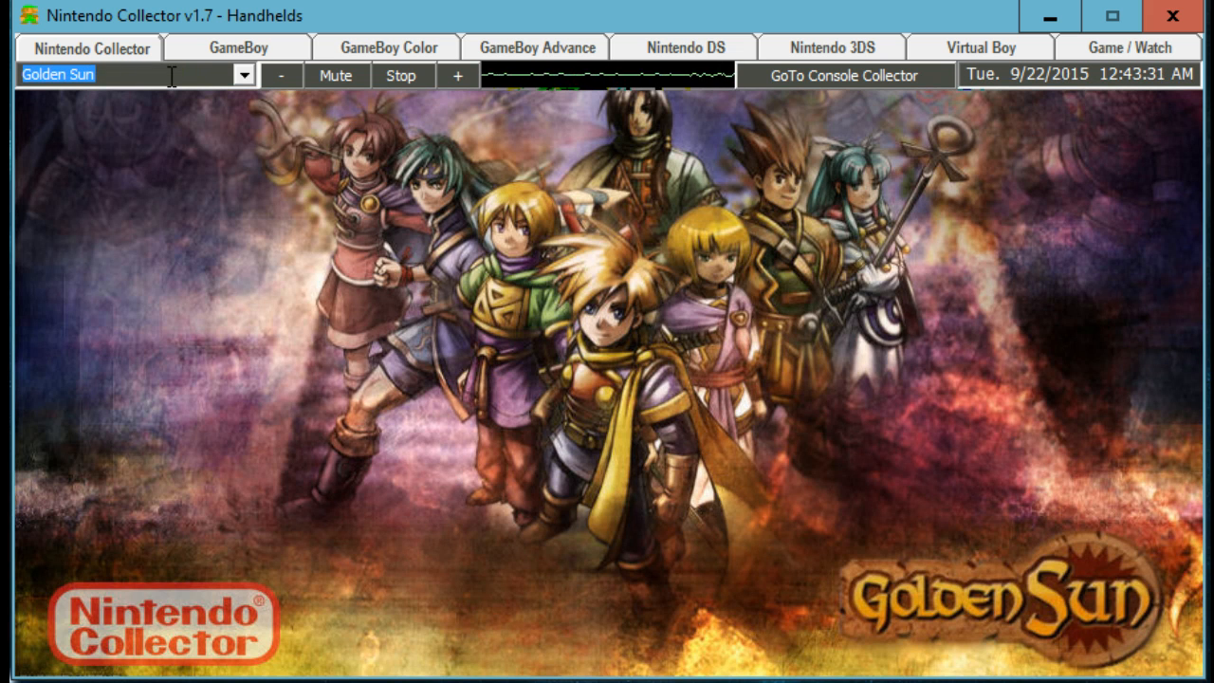
{"action": "scroll", "coordinate": [172, 81], "scroll_direction": "down", "scroll_amount": 1}
{"action": "scroll", "coordinate": [172, 81], "scroll_direction": "down", "scroll_amount": 1}
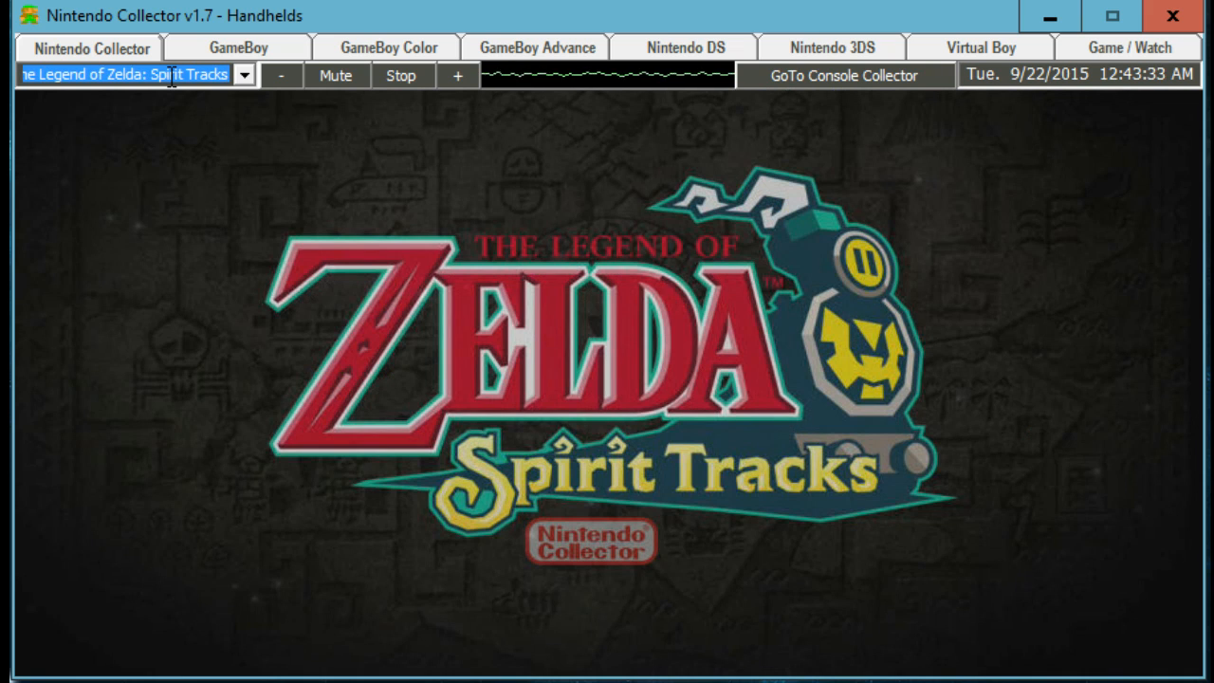
In the console collector, sample the 8-bit music themes including Zelda, Super Mario Bros., MegaMan 3 and Castlevania II, and stop playback
{"action": "left_click", "coordinate": [812, 79]}
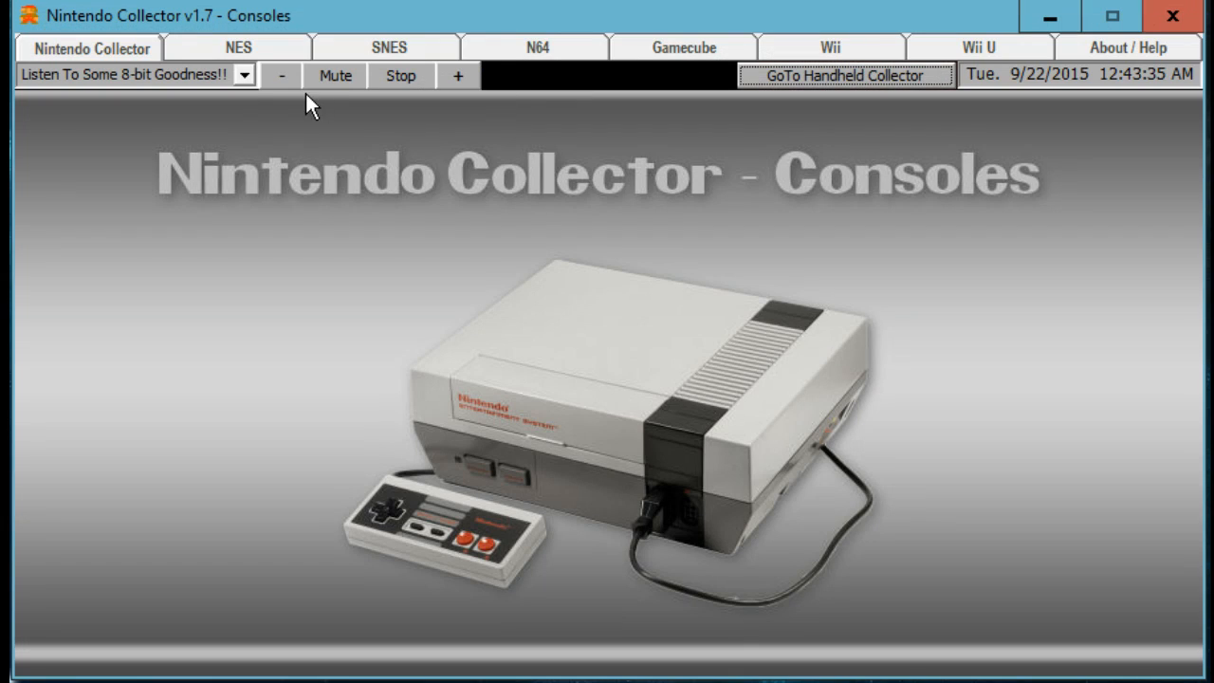
{"action": "left_click", "coordinate": [204, 83]}
{"action": "scroll", "coordinate": [205, 83], "scroll_direction": "down", "scroll_amount": 1}
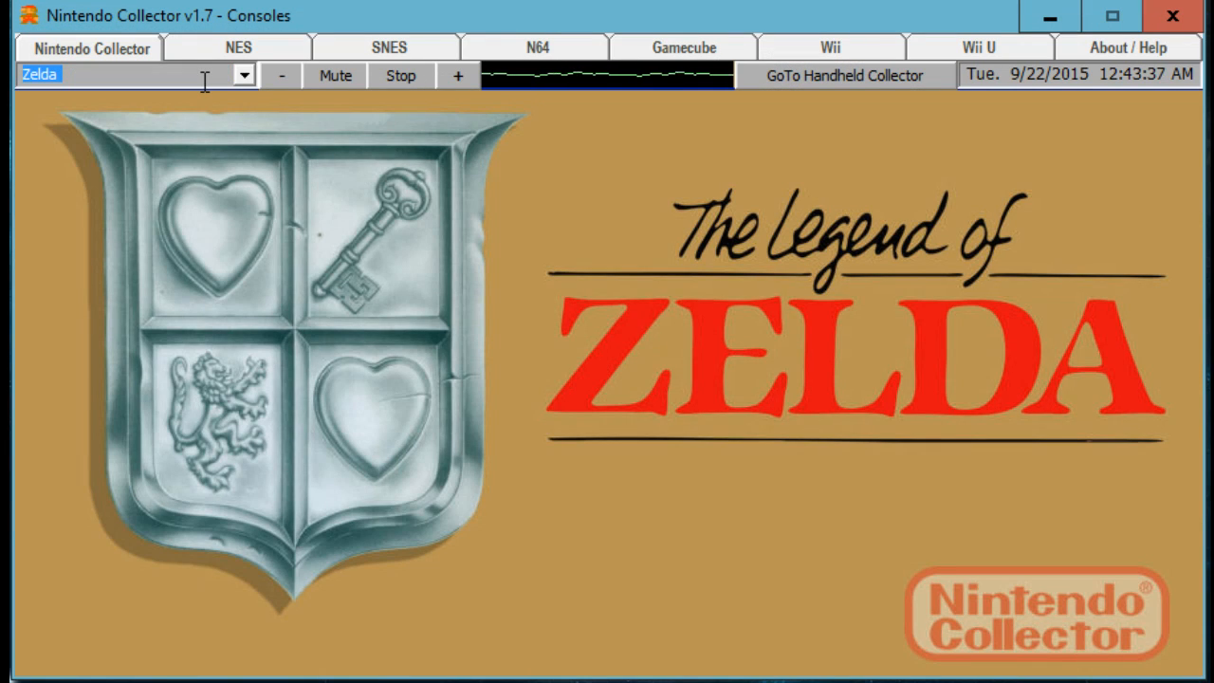
{"action": "scroll", "coordinate": [205, 82], "scroll_direction": "down", "scroll_amount": 1}
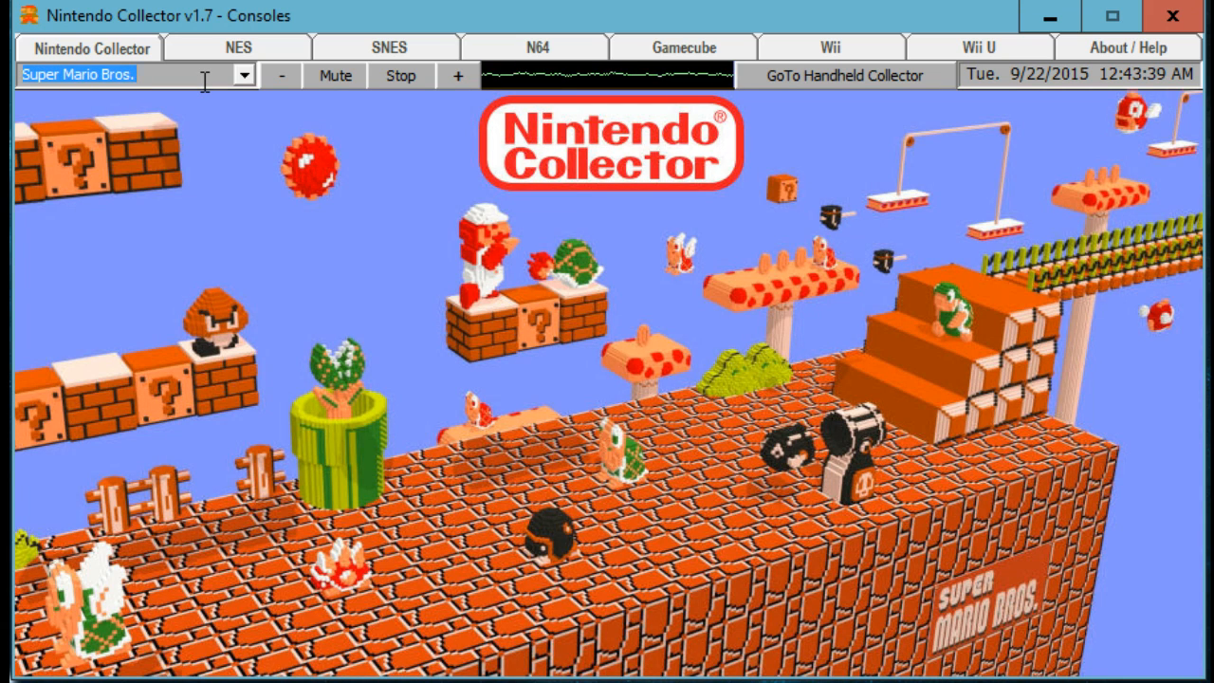
{"action": "scroll", "coordinate": [205, 81], "scroll_direction": "down", "scroll_amount": 1}
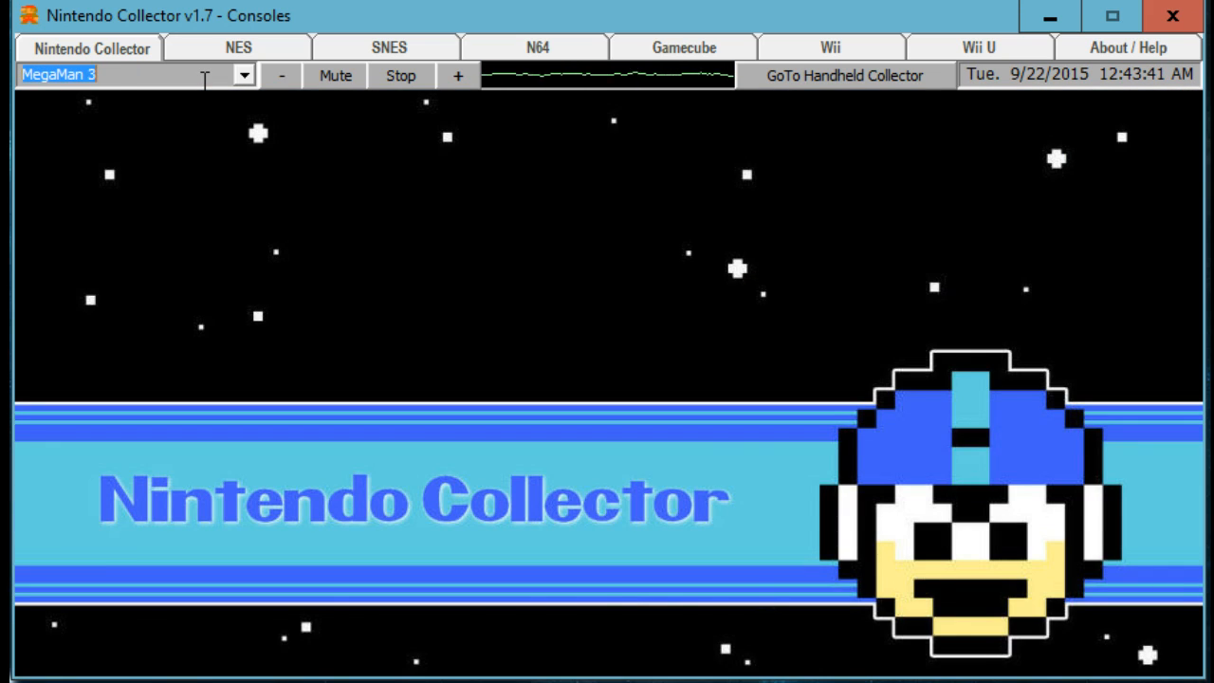
{"action": "scroll", "coordinate": [205, 82], "scroll_direction": "down", "scroll_amount": 1}
{"action": "scroll", "coordinate": [205, 80], "scroll_direction": "down", "scroll_amount": 1}
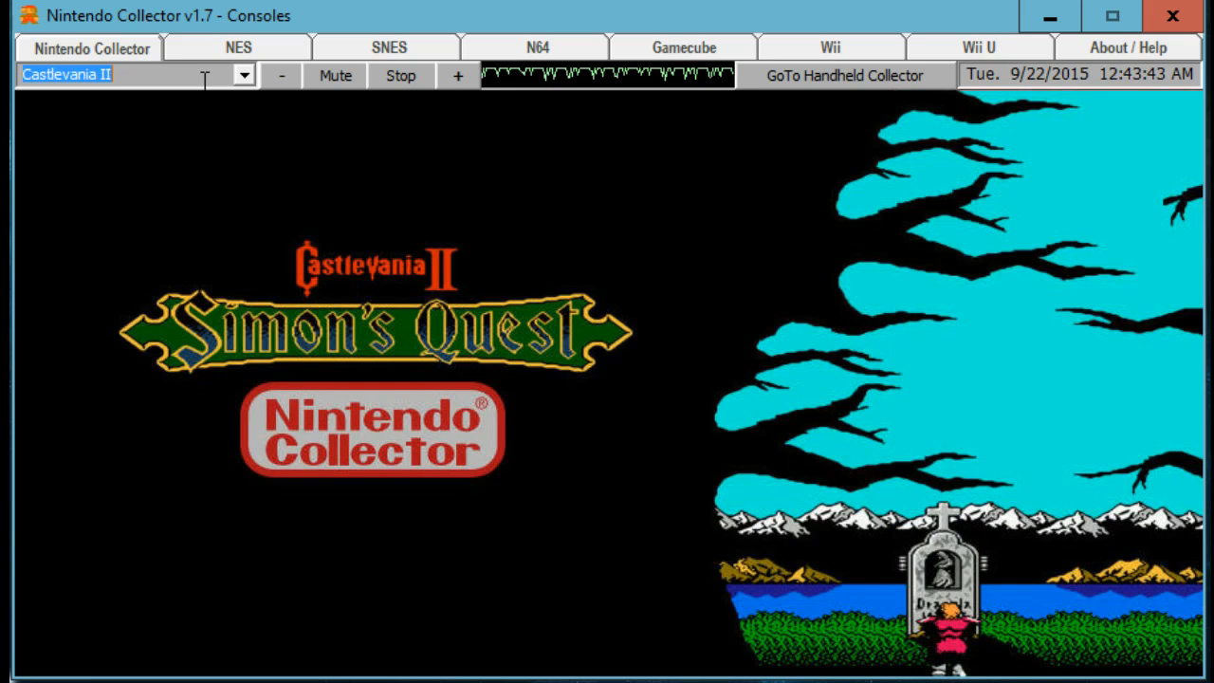
{"action": "left_click", "coordinate": [405, 74]}
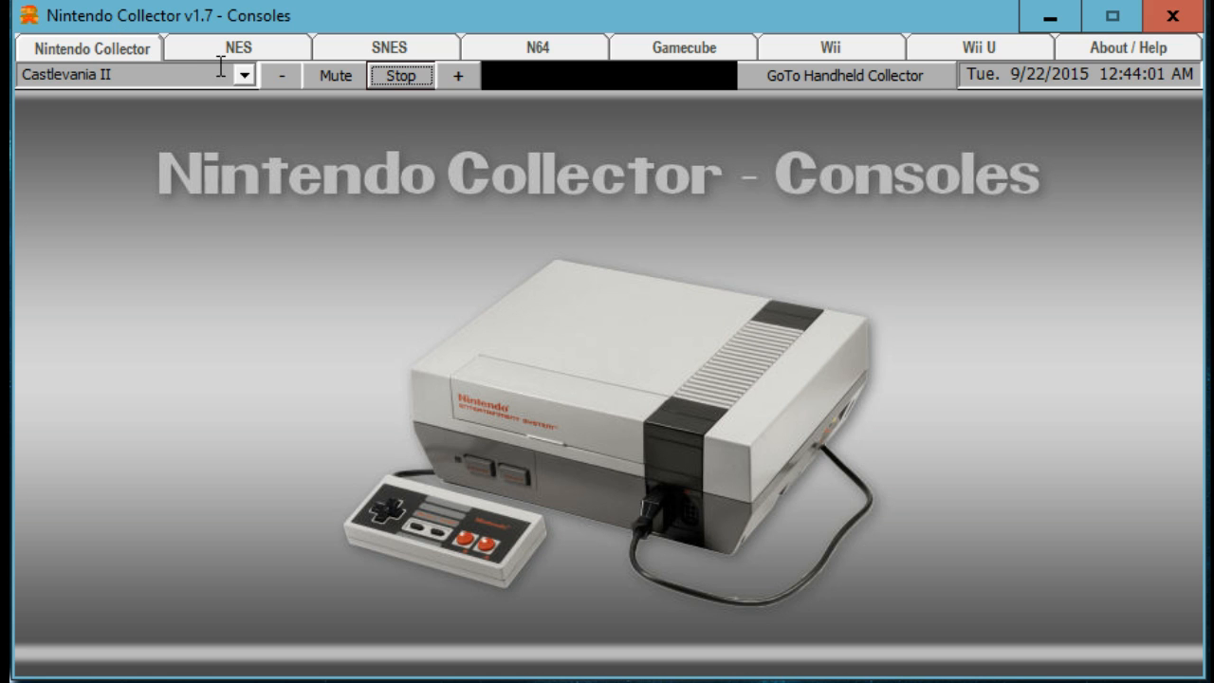
Look through the handheld collector's game lists for each system, from GameBoy to Game / Watch
{"action": "left_click", "coordinate": [861, 76]}
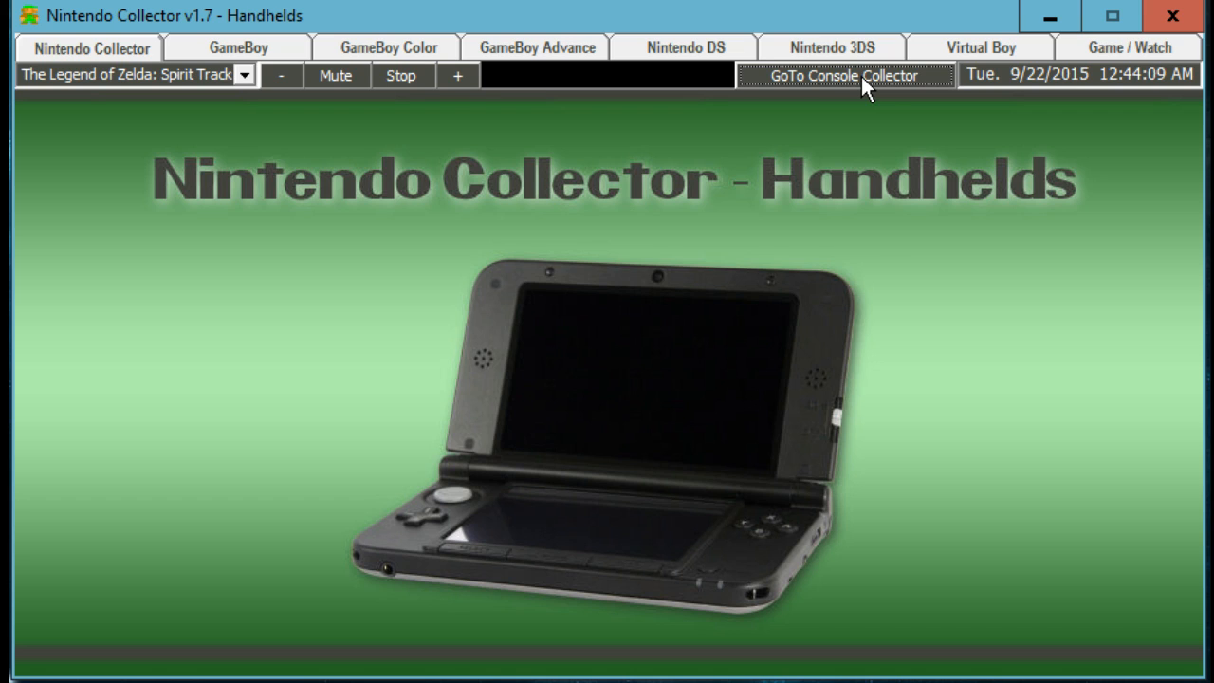
{"action": "left_click", "coordinate": [252, 46]}
{"action": "left_click", "coordinate": [407, 48]}
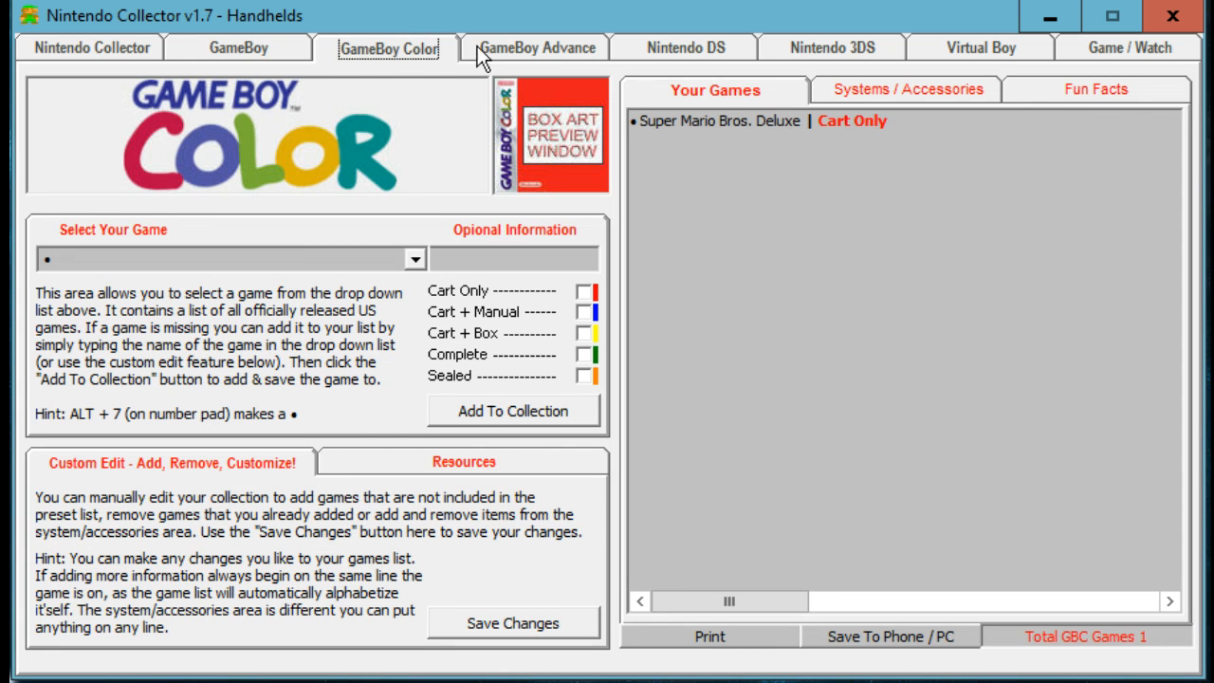
{"action": "left_click", "coordinate": [531, 57]}
{"action": "left_click", "coordinate": [688, 49]}
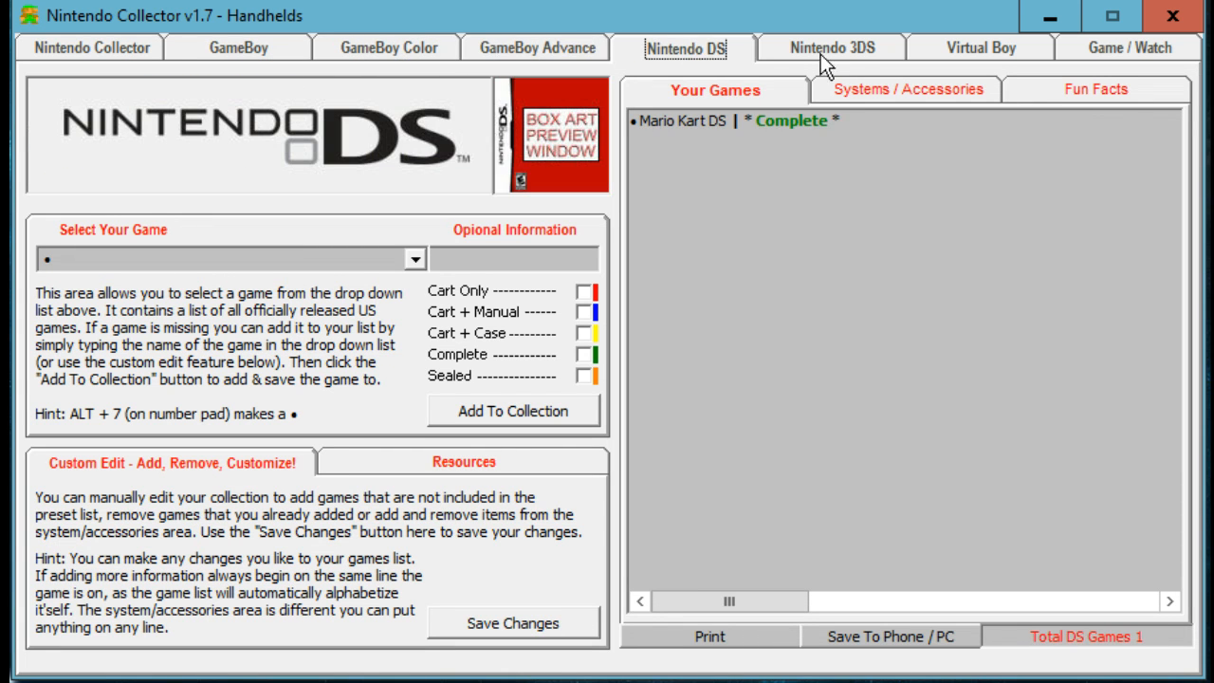
{"action": "left_click", "coordinate": [857, 51]}
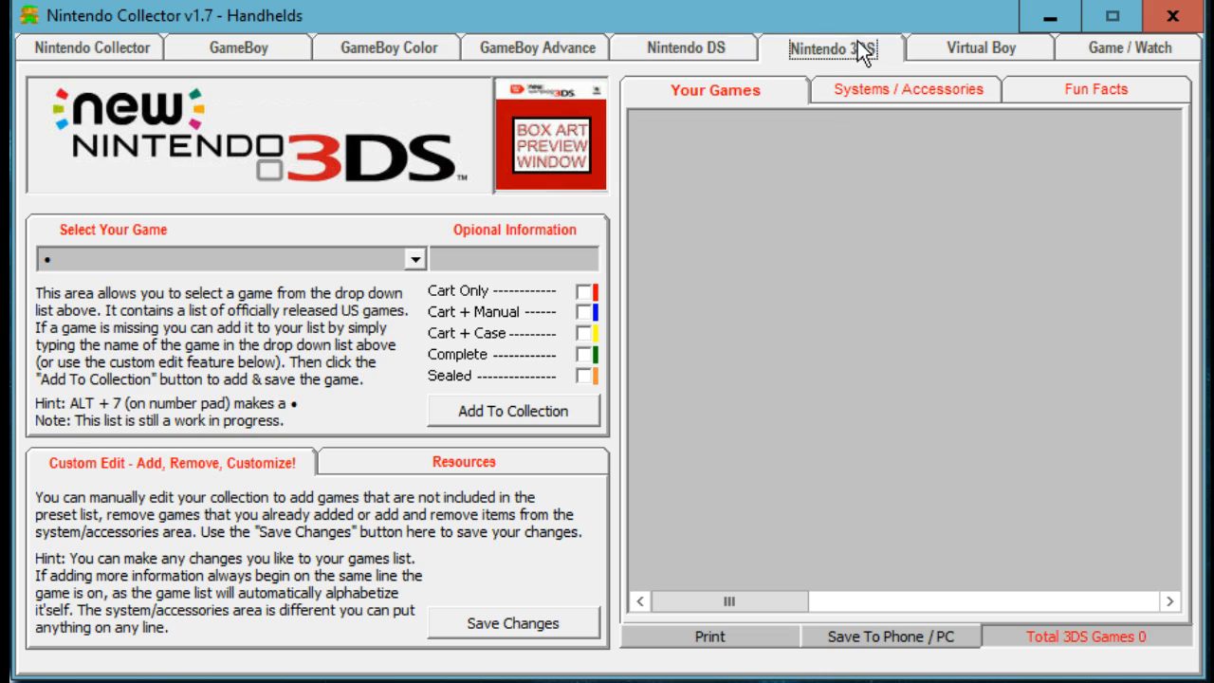
{"action": "left_click", "coordinate": [985, 49]}
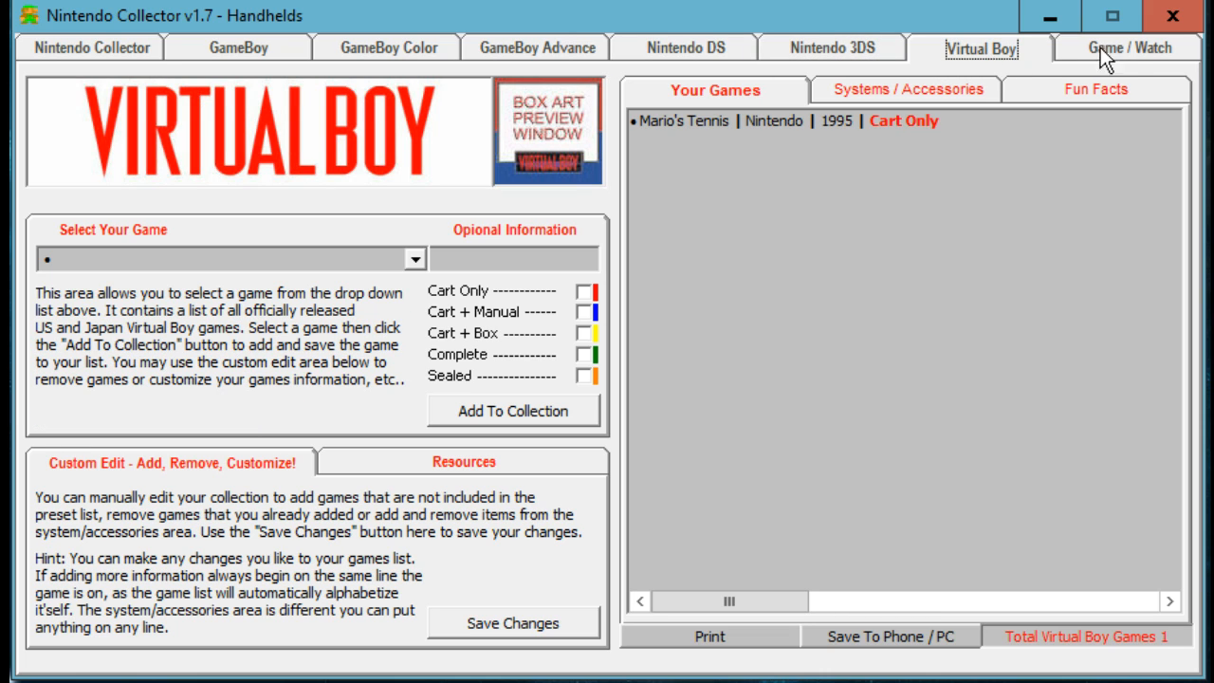
{"action": "left_click", "coordinate": [1125, 48]}
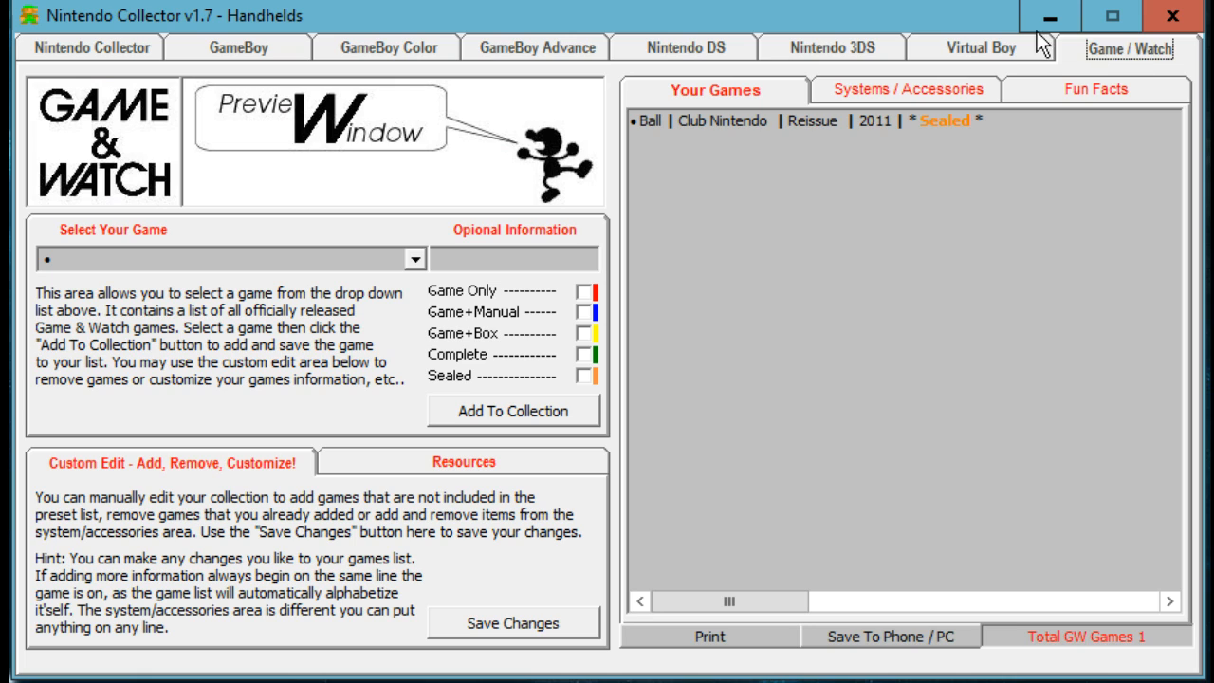
{"action": "left_click", "coordinate": [1008, 62]}
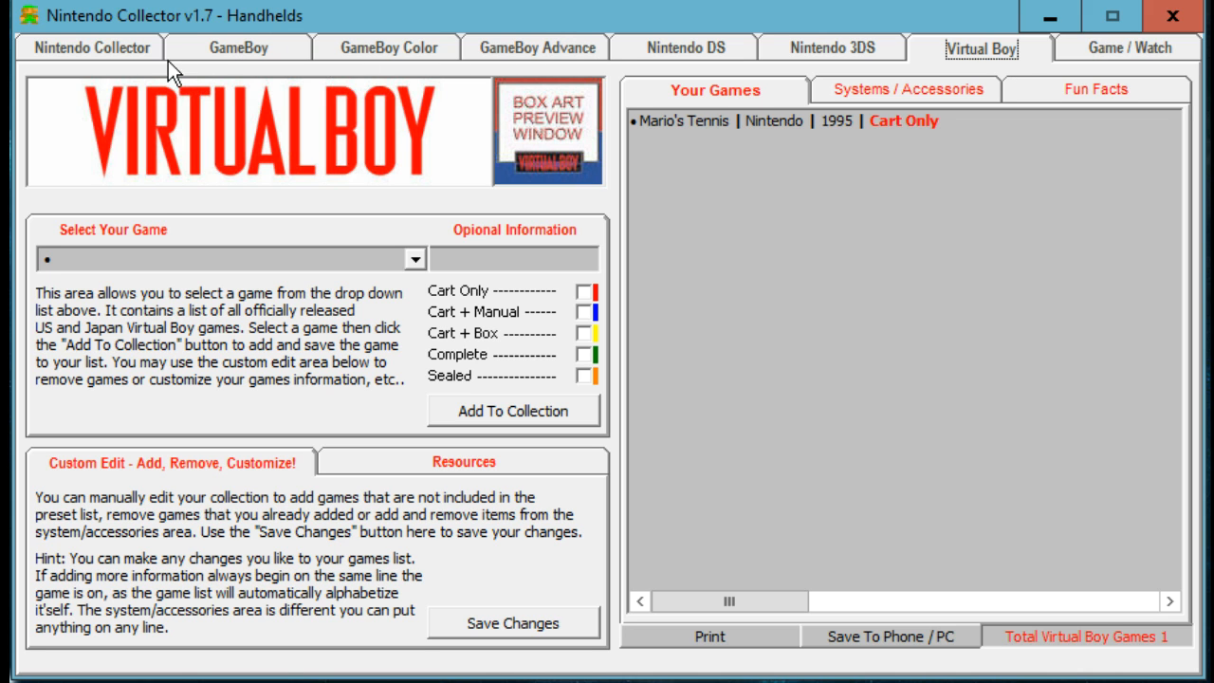
Return to the console collector and look through its game lists for each system, from NES to Wii U
{"action": "left_click", "coordinate": [128, 55]}
{"action": "left_click", "coordinate": [852, 76]}
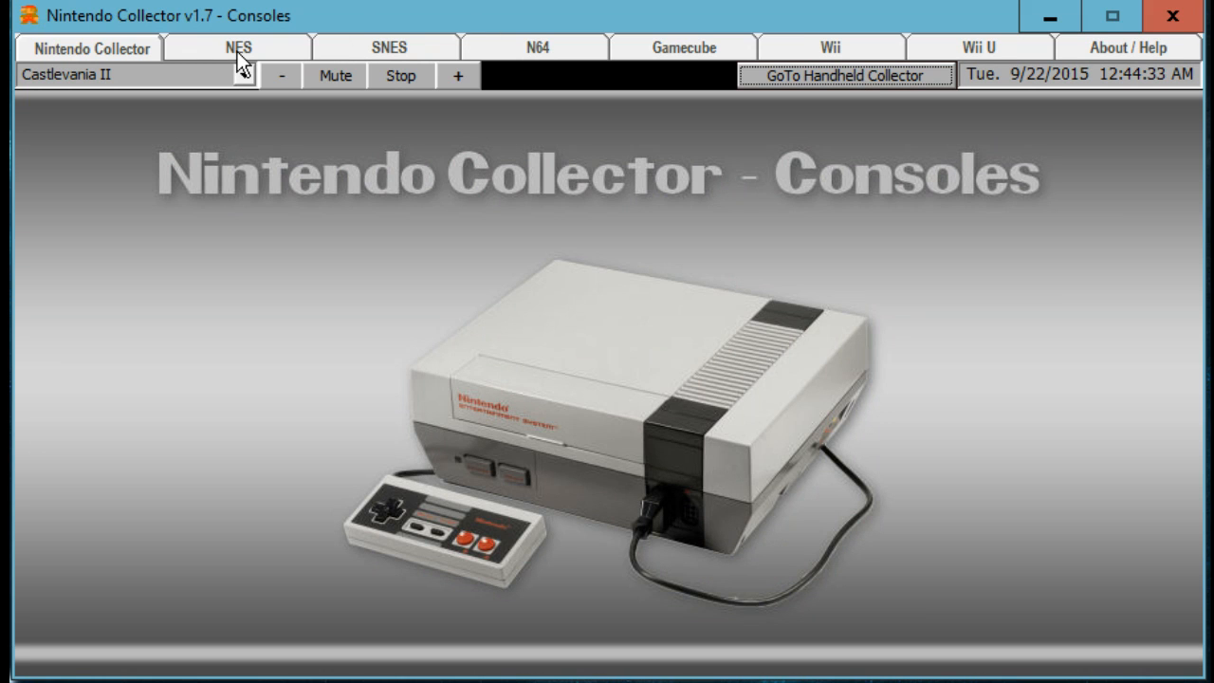
{"action": "left_click", "coordinate": [284, 56]}
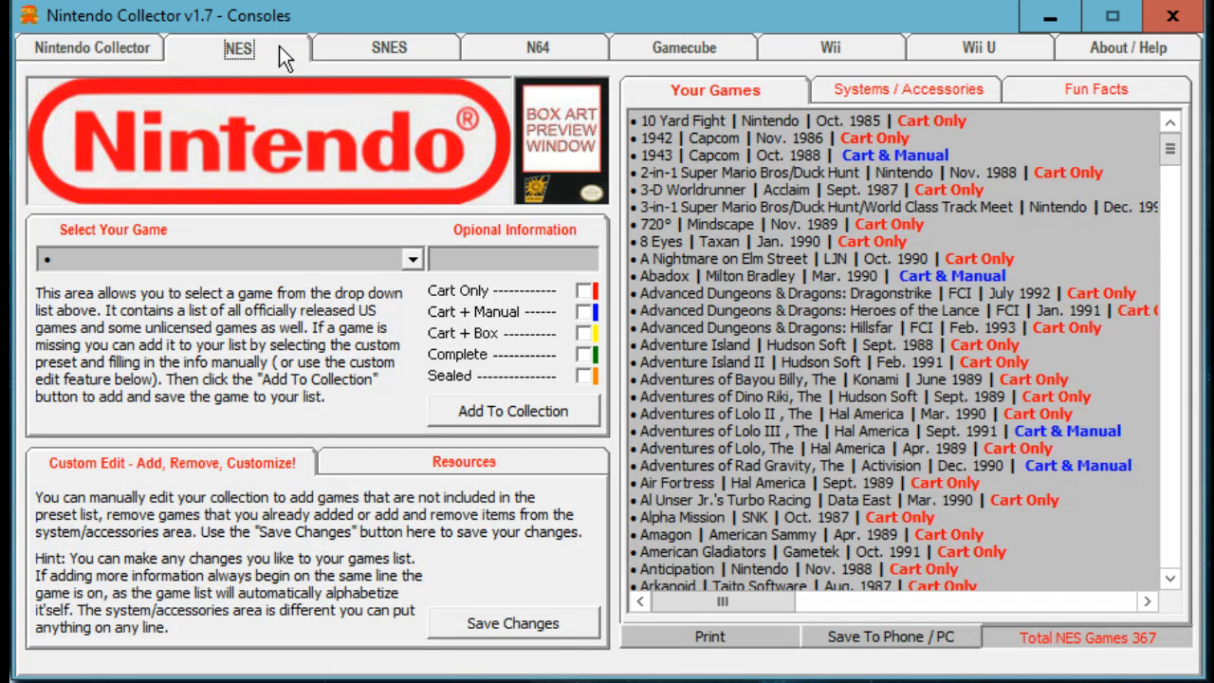
{"action": "left_click", "coordinate": [422, 51]}
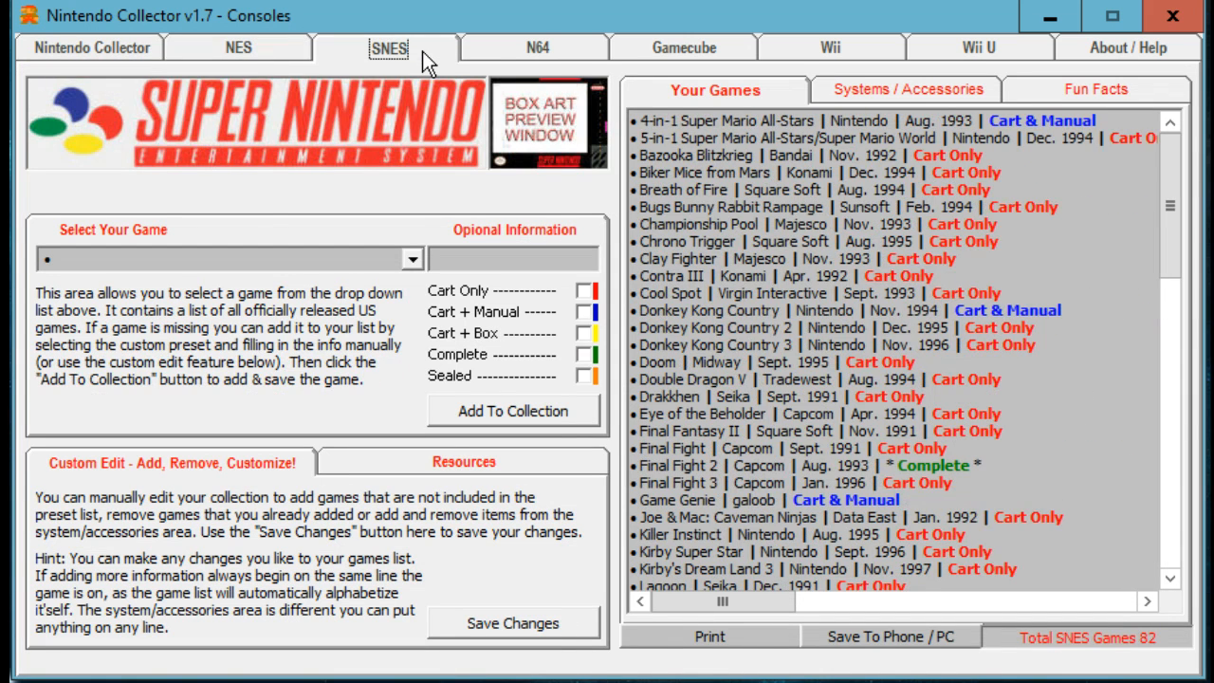
{"action": "left_click", "coordinate": [561, 42]}
{"action": "left_click", "coordinate": [690, 55]}
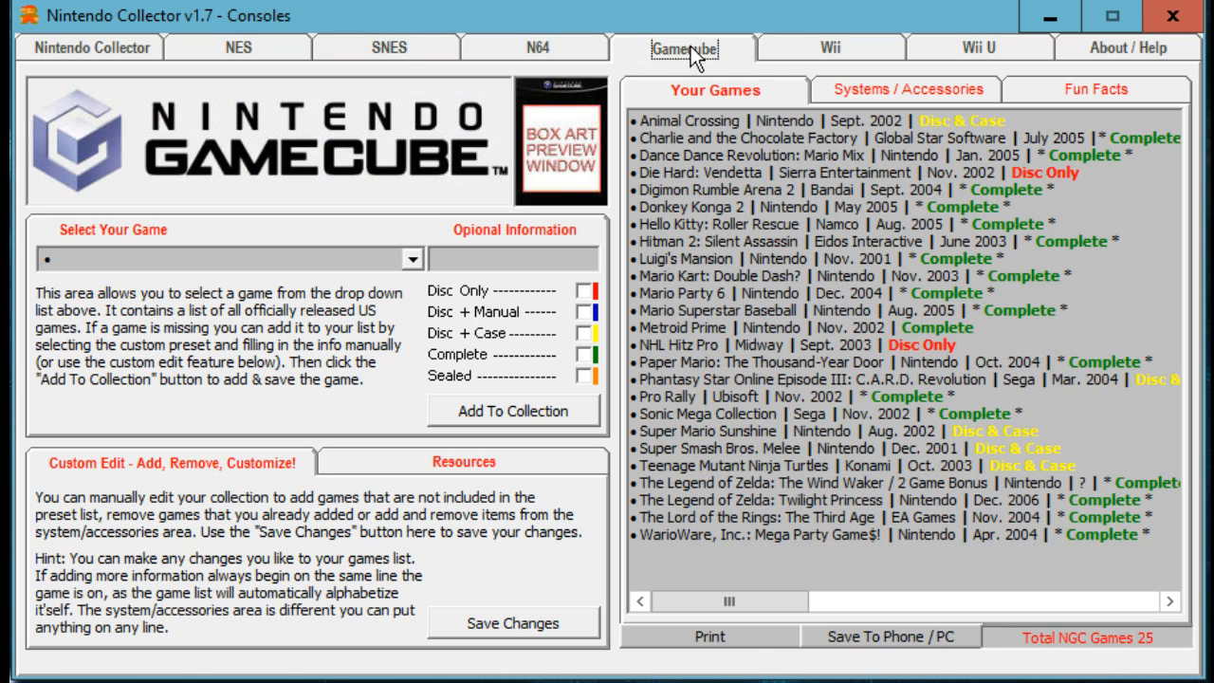
{"action": "left_click", "coordinate": [831, 53]}
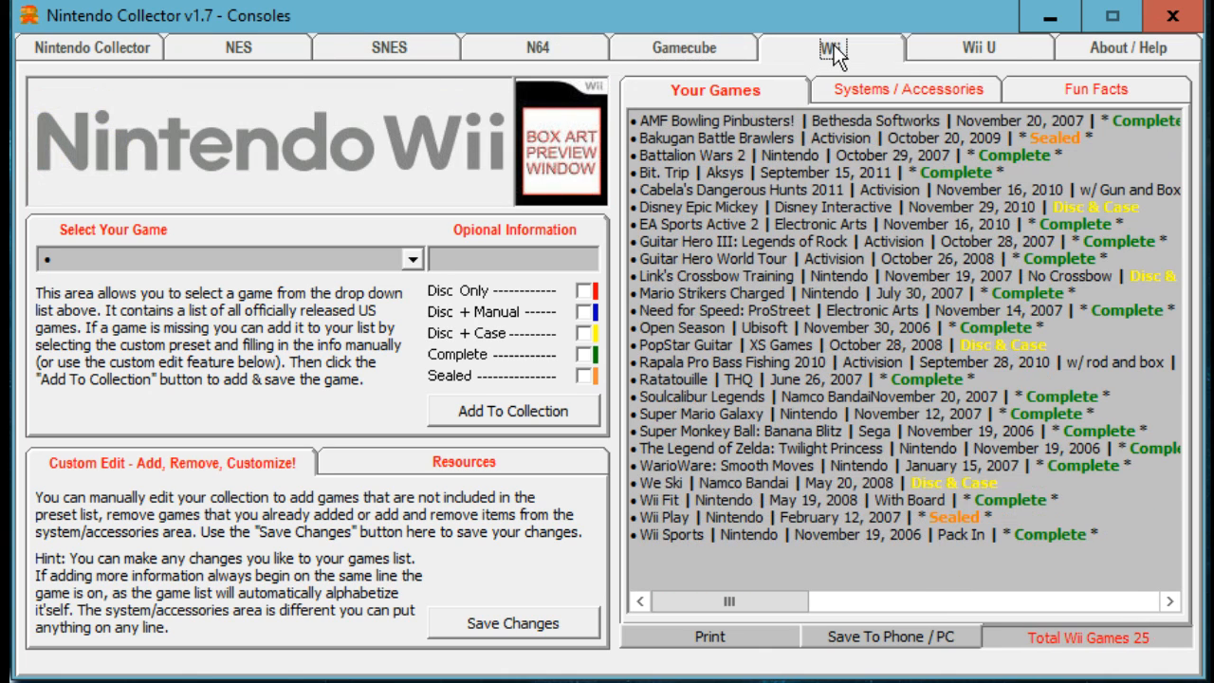
{"action": "left_click", "coordinate": [1011, 55]}
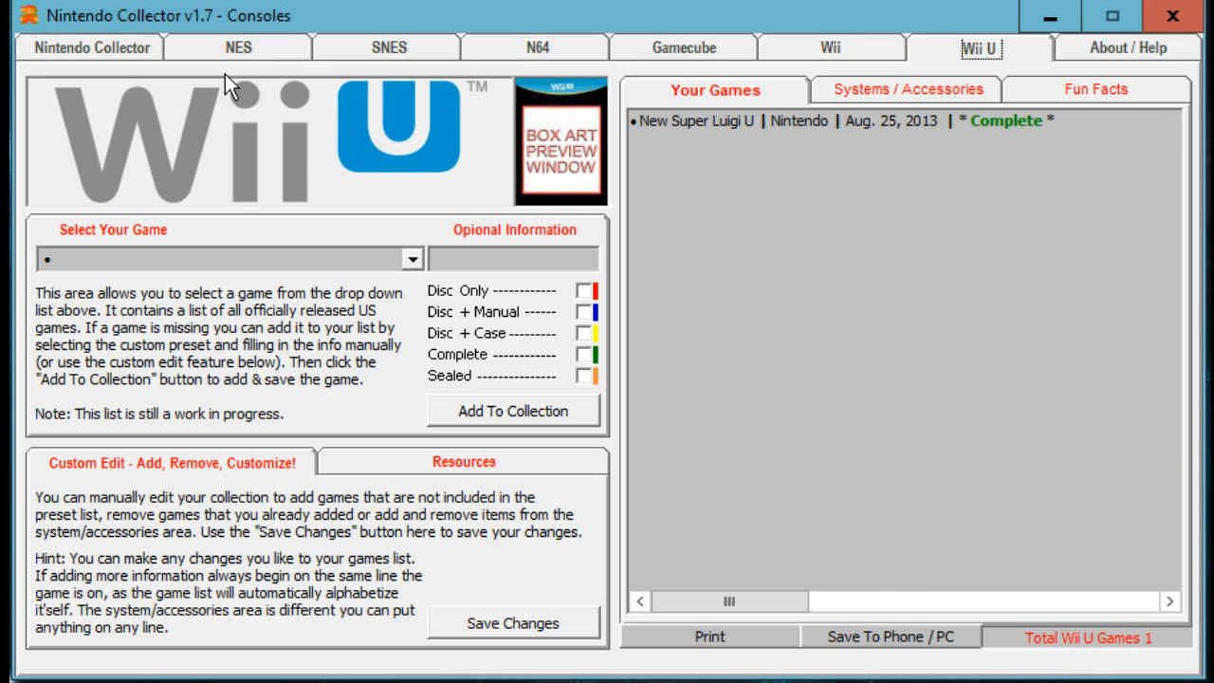
Display the NES collection and choose the "Custom | Company | Release Date" preset as the game entry
{"action": "left_click", "coordinate": [245, 52]}
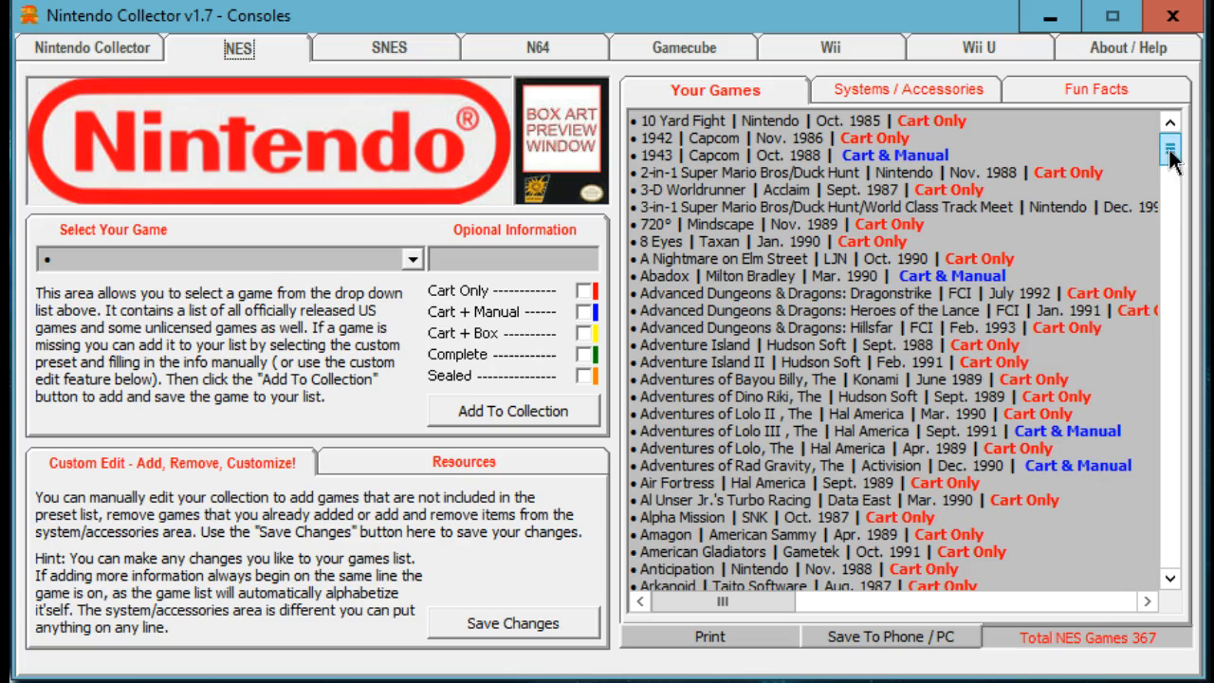
{"action": "left_click_drag", "start_coordinate": [1173, 161], "coordinate": [1196, 140]}
{"action": "left_click", "coordinate": [414, 262]}
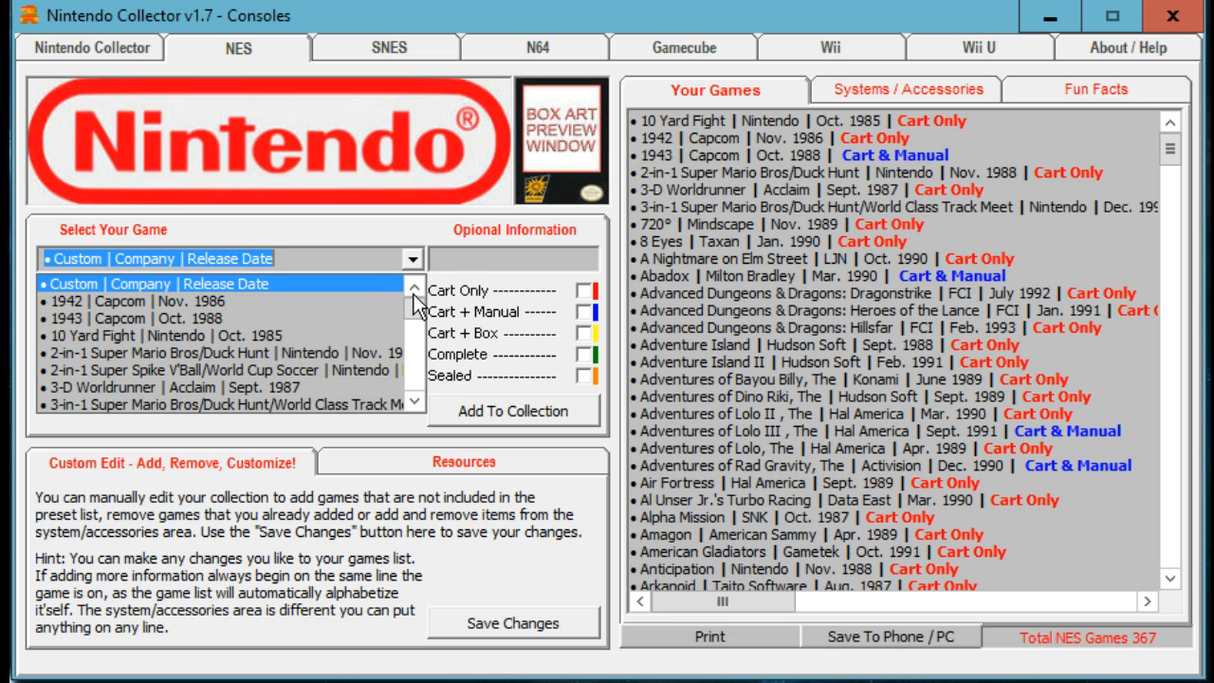
Replace the custom preset text with "su" and select the NES game "Super C | Konami | Apr. 1990"
{"action": "left_click_drag", "start_coordinate": [415, 312], "coordinate": [54, 259]}
{"action": "left_click", "coordinate": [367, 268]}
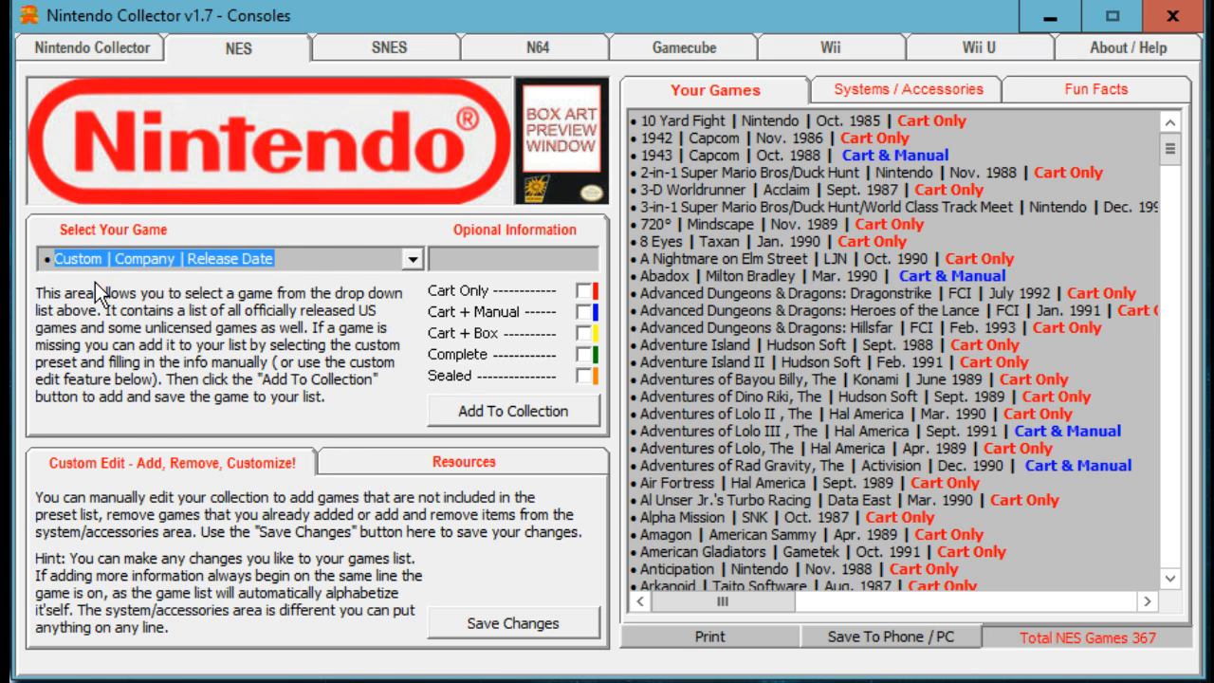
{"action": "key", "text": "BackSpace"}
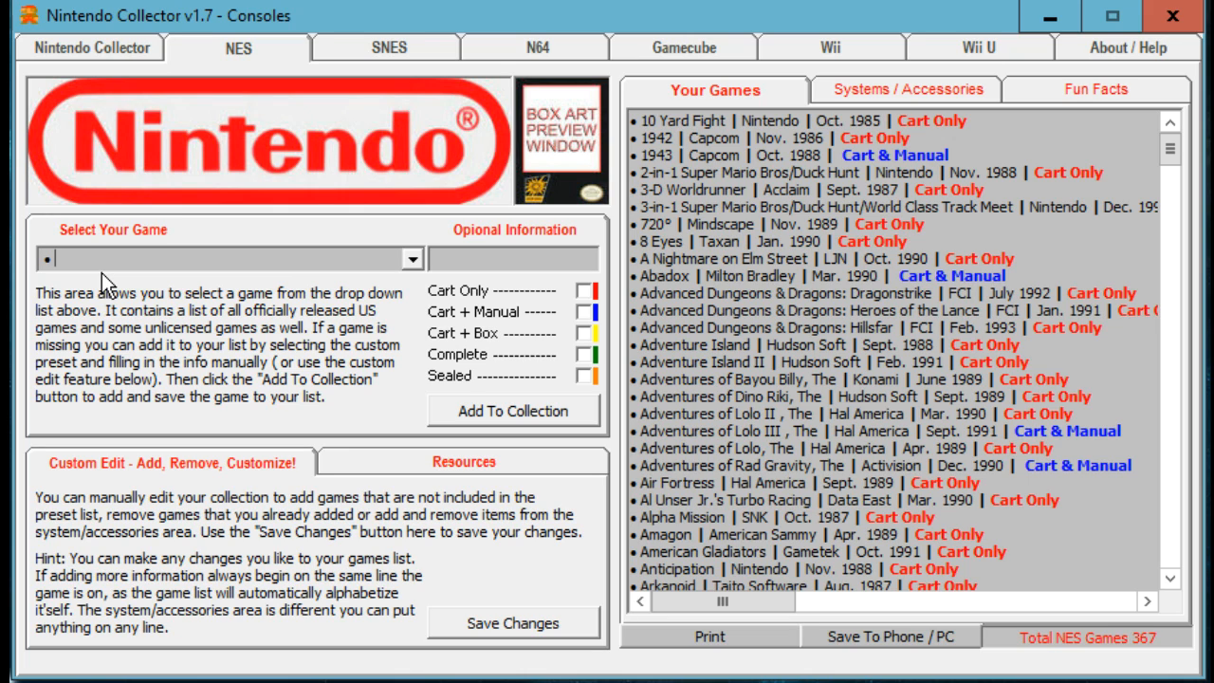
{"action": "type", "text": "su"}
{"action": "scroll", "coordinate": [106, 257], "scroll_direction": "down", "scroll_amount": 1}
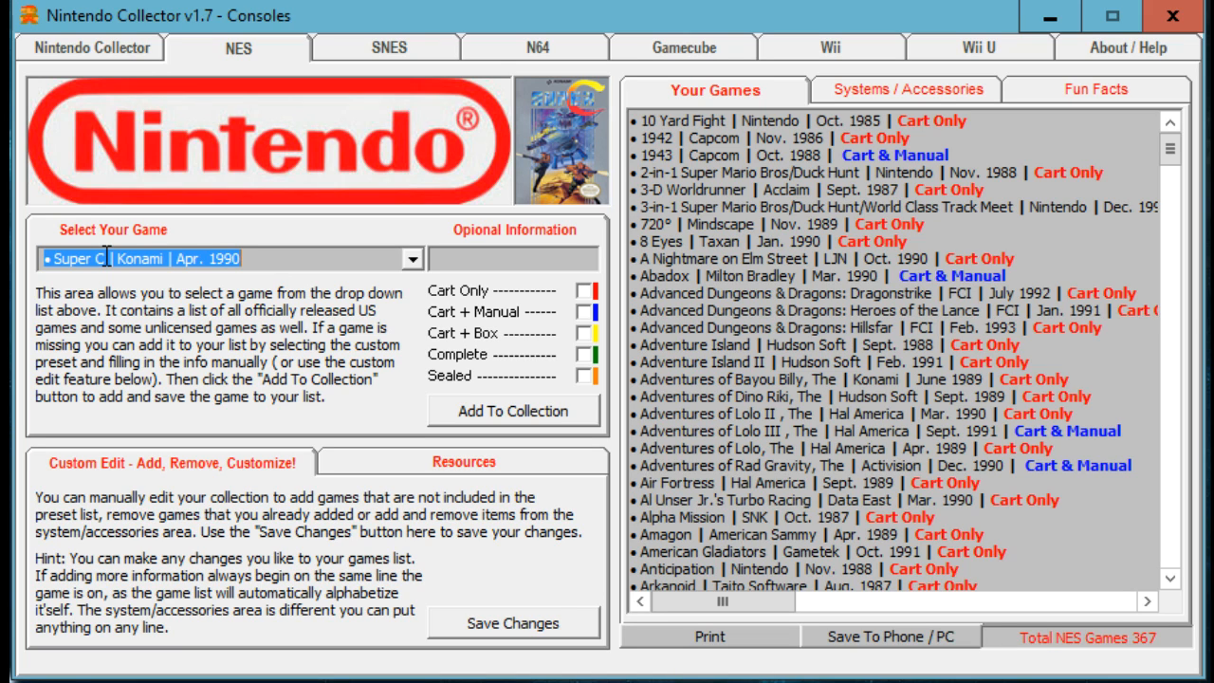
Choose the NES game "Super Jeopardy! | Gametek | Sept. 1991" as the game entry
{"action": "type", "text": "ars"}
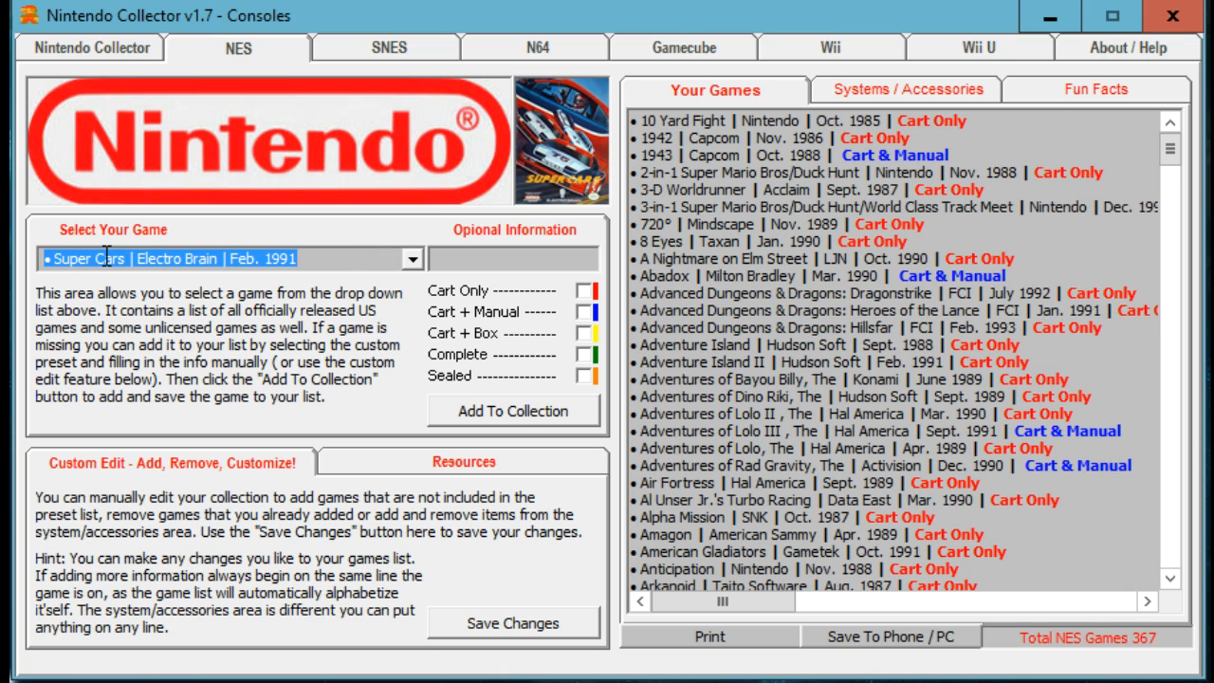
{"action": "key", "text": "Down"}
{"action": "key", "text": "Down"}
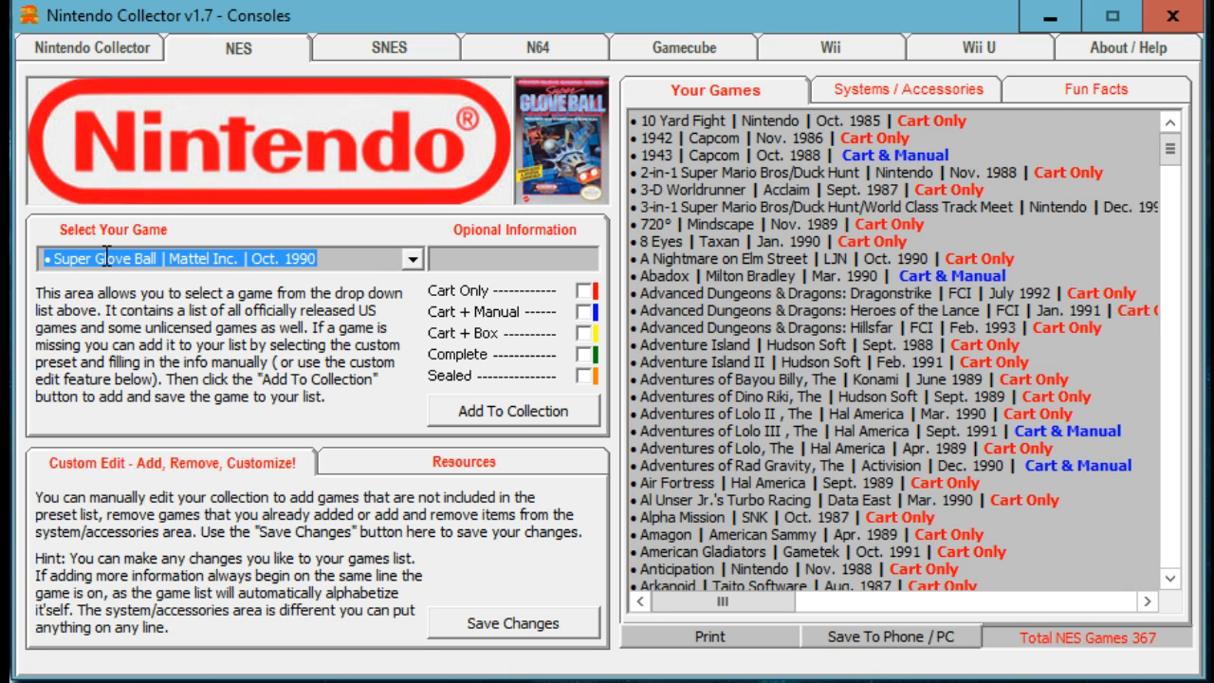
{"action": "key", "text": "Down"}
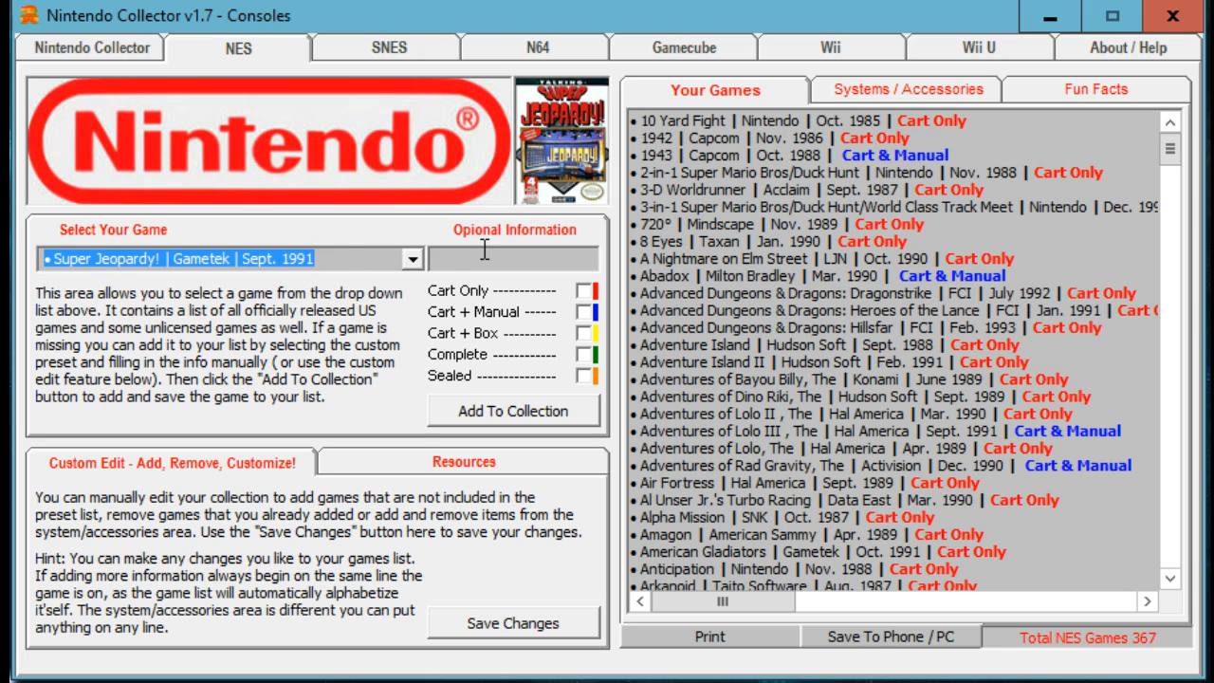
{"action": "left_click", "coordinate": [358, 260]}
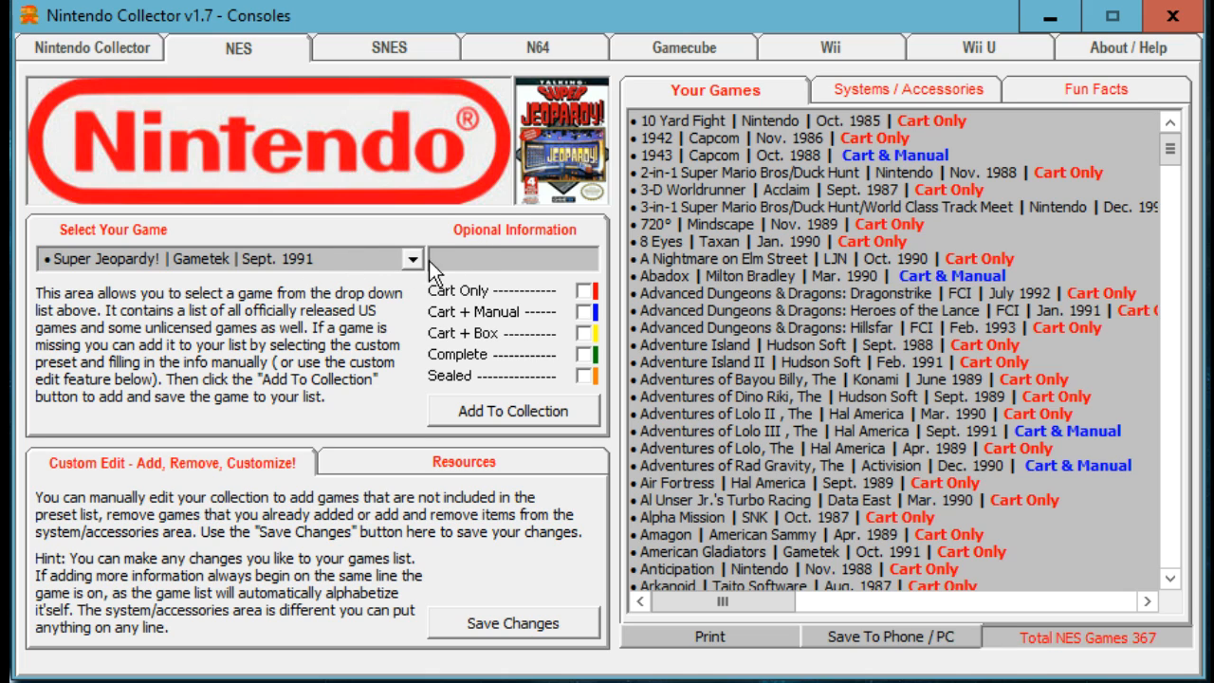
Enter "hghhgfhgfhf" as the optional information, mark the game as Sealed and add it to the collection
{"action": "left_click", "coordinate": [491, 256]}
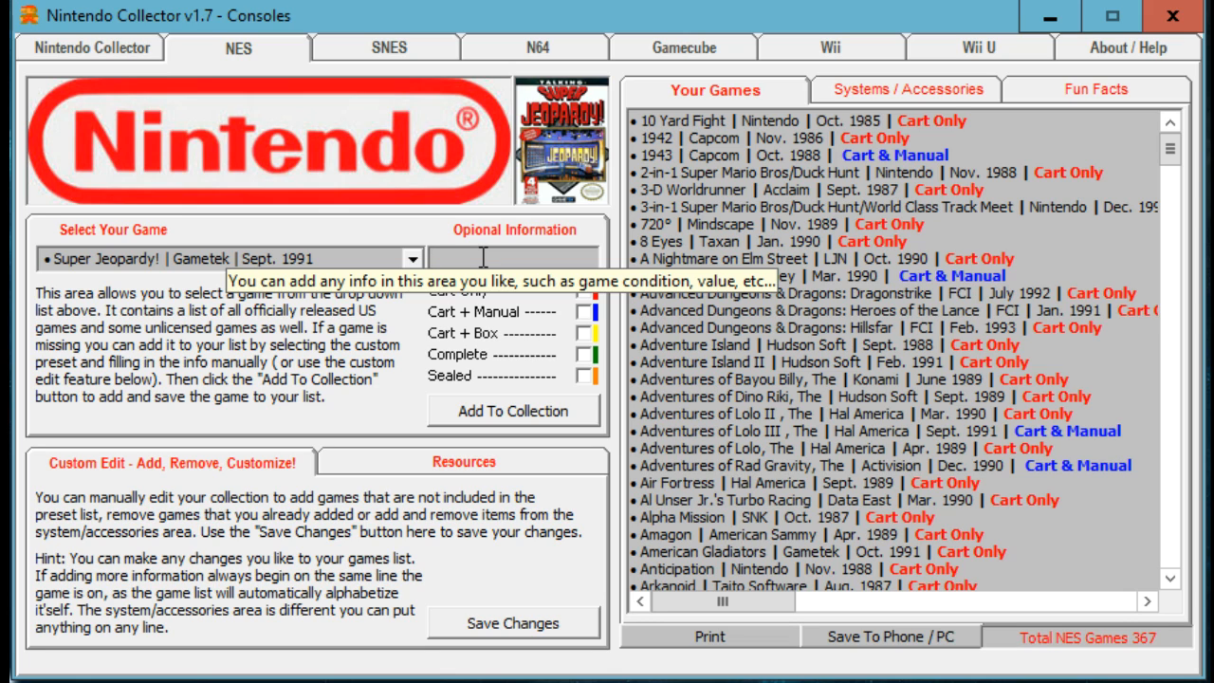
{"action": "type", "text": "hghhgfhgfhf"}
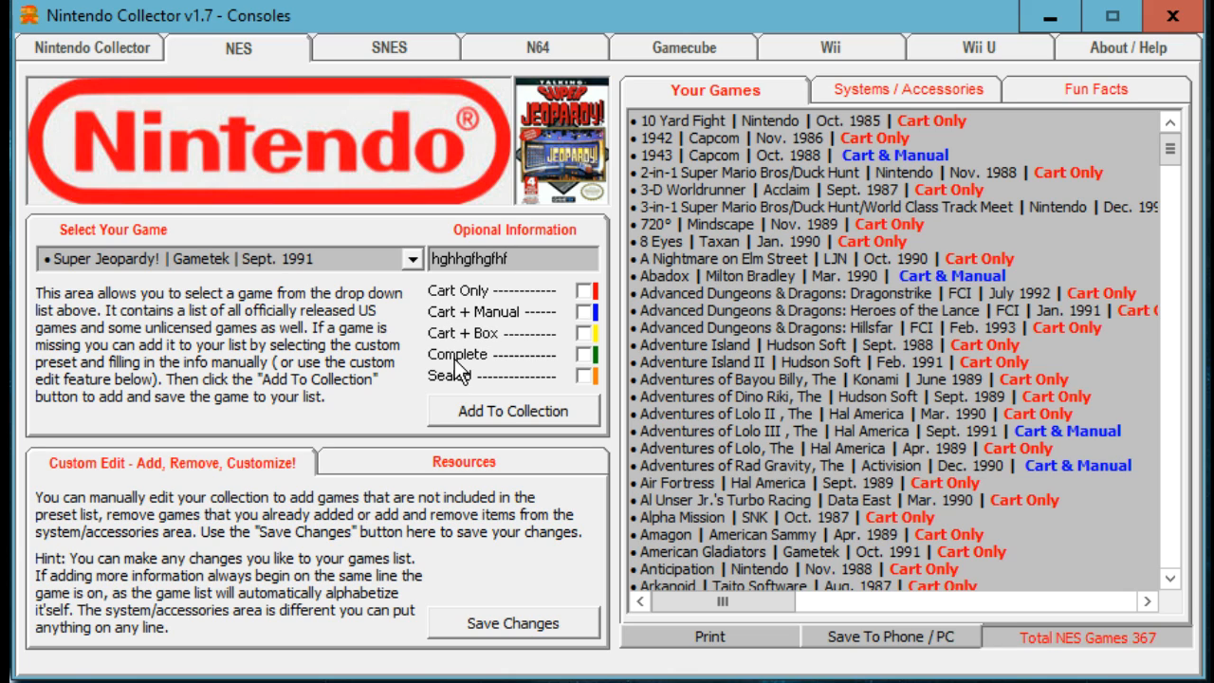
{"action": "left_click", "coordinate": [581, 374]}
{"action": "left_click", "coordinate": [518, 410]}
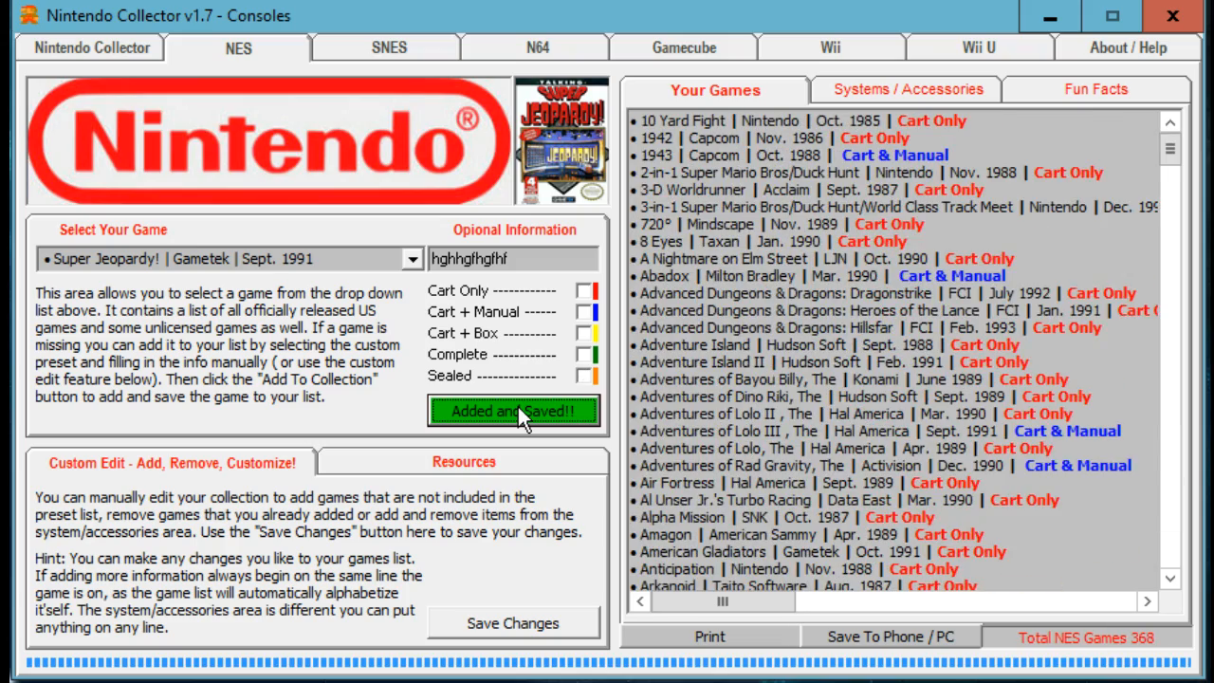
Find and highlight the newly added Super Jeopardy! entry in the owned games list, then return to the start of the list
{"action": "left_click_drag", "start_coordinate": [1176, 163], "coordinate": [1160, 477]}
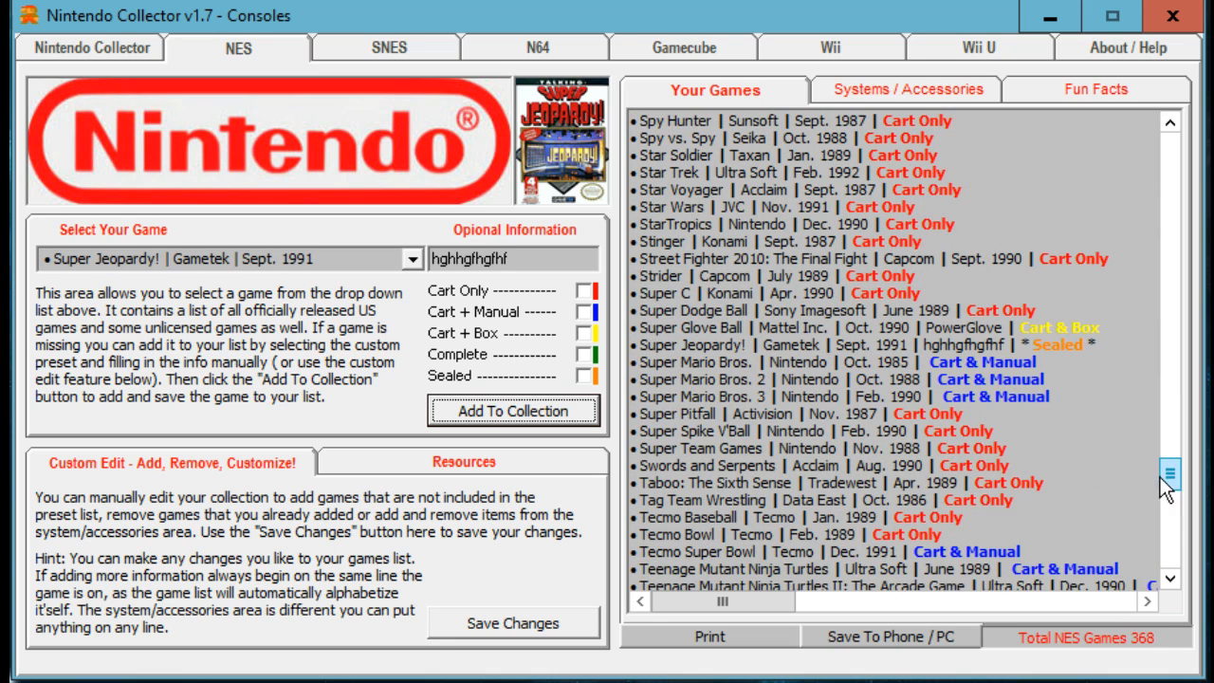
{"action": "left_click_drag", "start_coordinate": [1097, 347], "coordinate": [604, 352]}
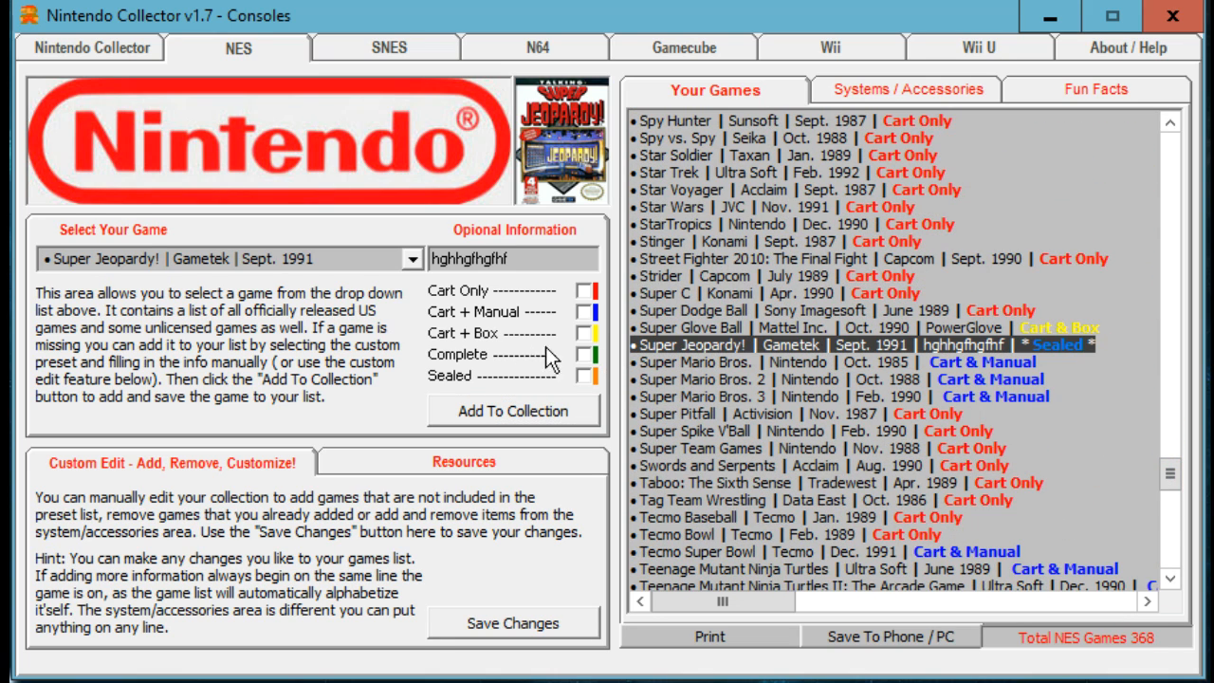
{"action": "left_click", "coordinate": [404, 401]}
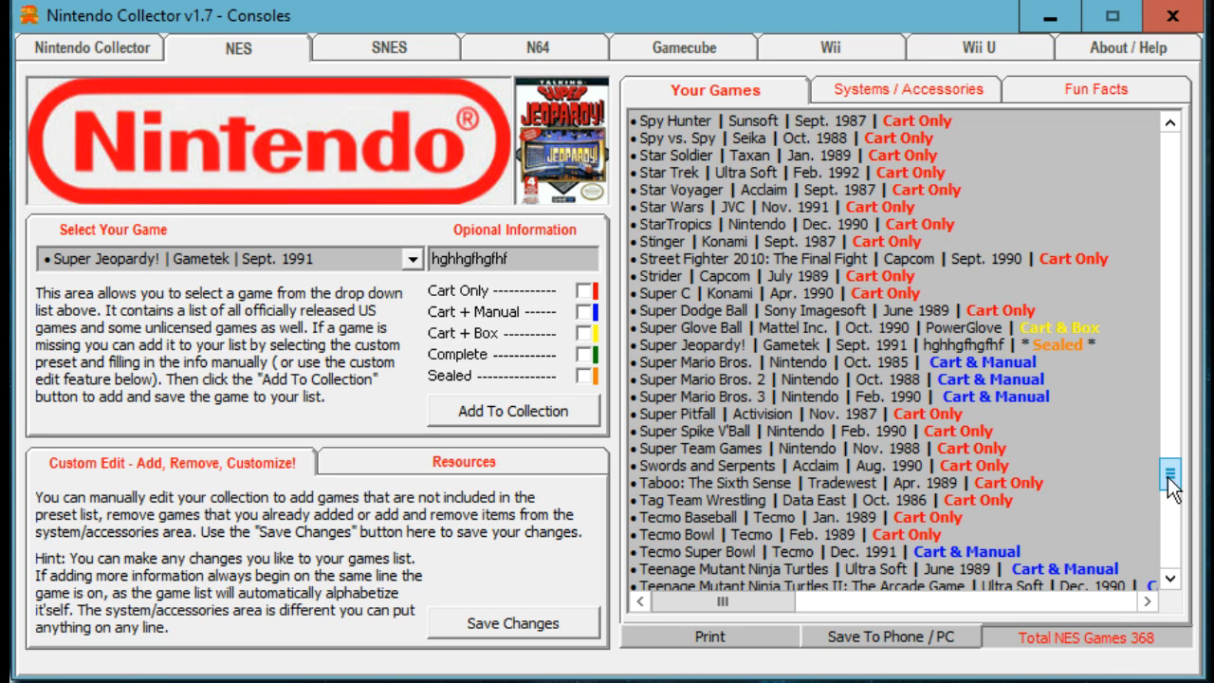
{"action": "left_click_drag", "start_coordinate": [1170, 473], "coordinate": [1173, 161]}
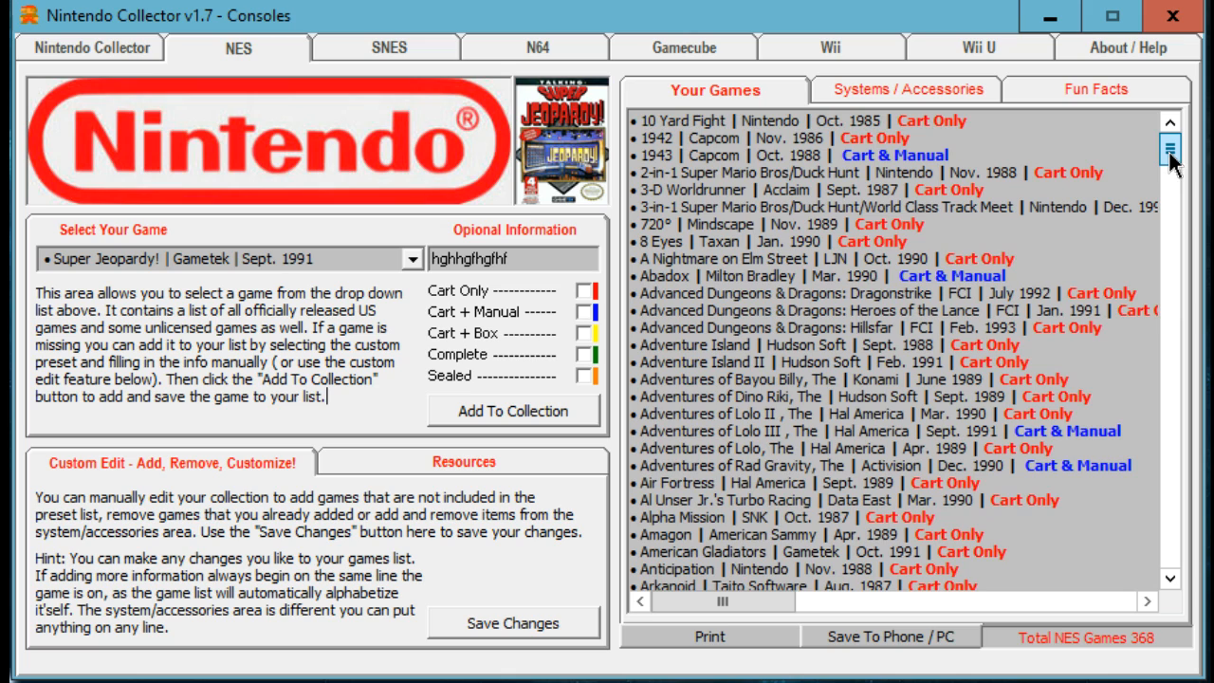
Choose the "Custom | Company | Release Date" preset as the game entry again
{"action": "left_click", "coordinate": [411, 258]}
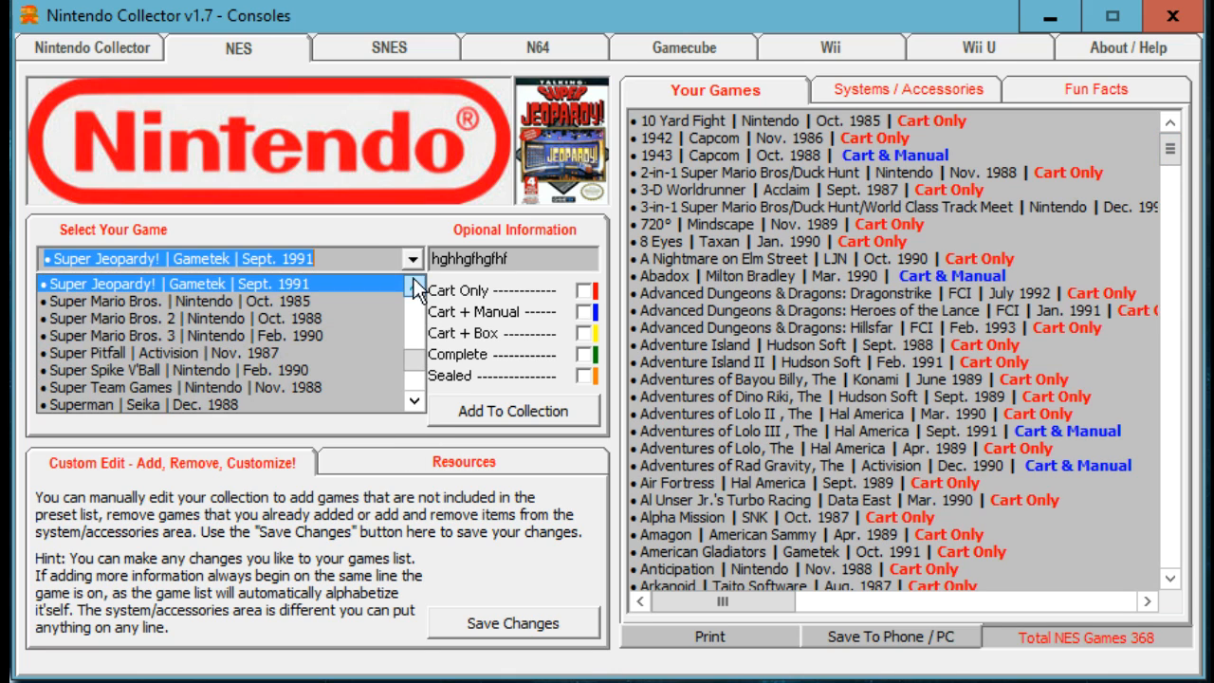
{"action": "left_click_drag", "start_coordinate": [414, 368], "coordinate": [414, 286]}
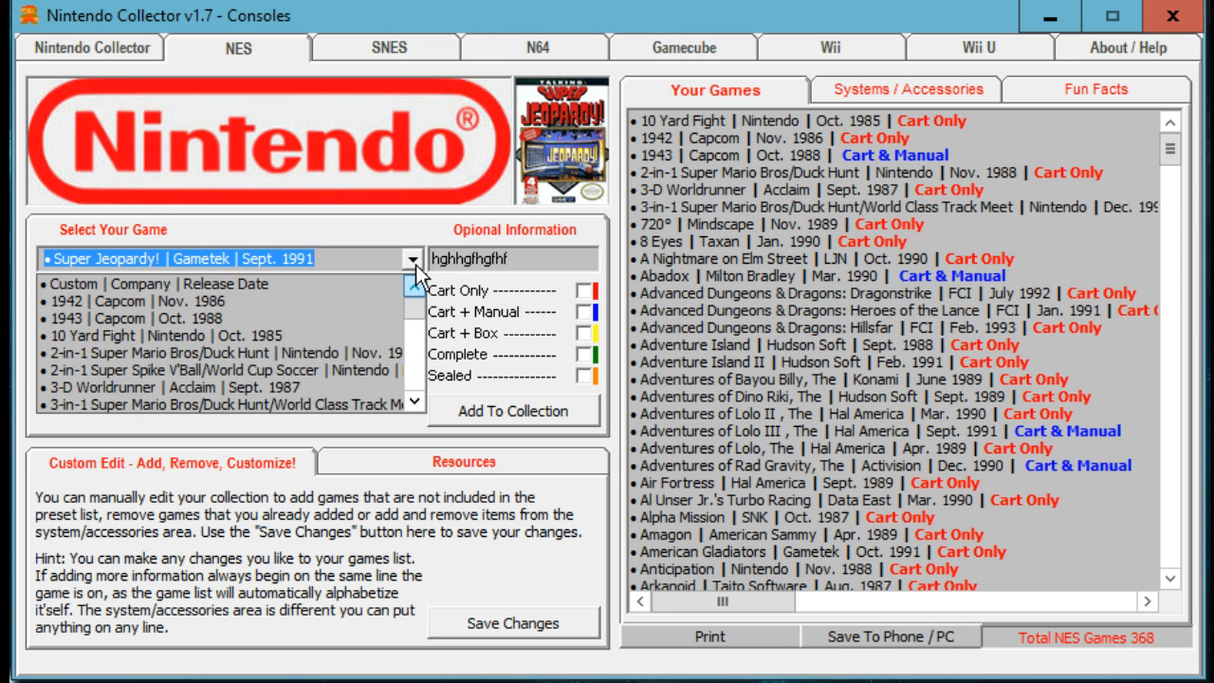
{"action": "left_click", "coordinate": [416, 265]}
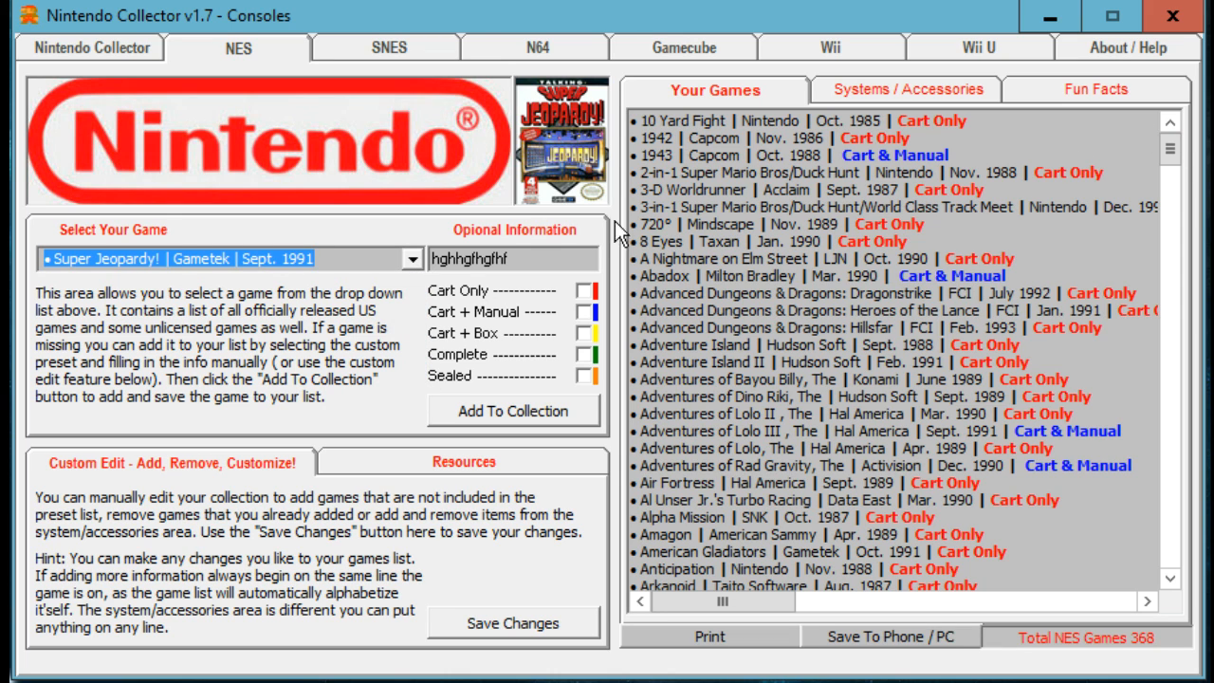
{"action": "left_click", "coordinate": [413, 260]}
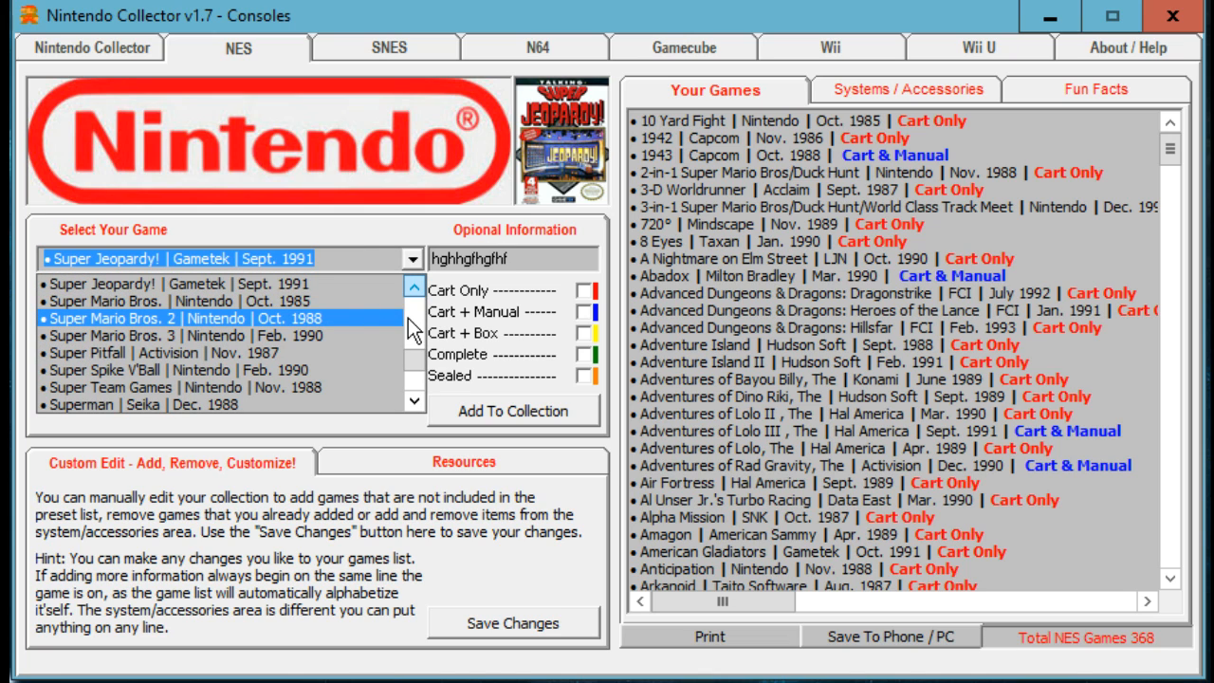
{"action": "left_click_drag", "start_coordinate": [417, 366], "coordinate": [414, 299]}
{"action": "left_click", "coordinate": [335, 285]}
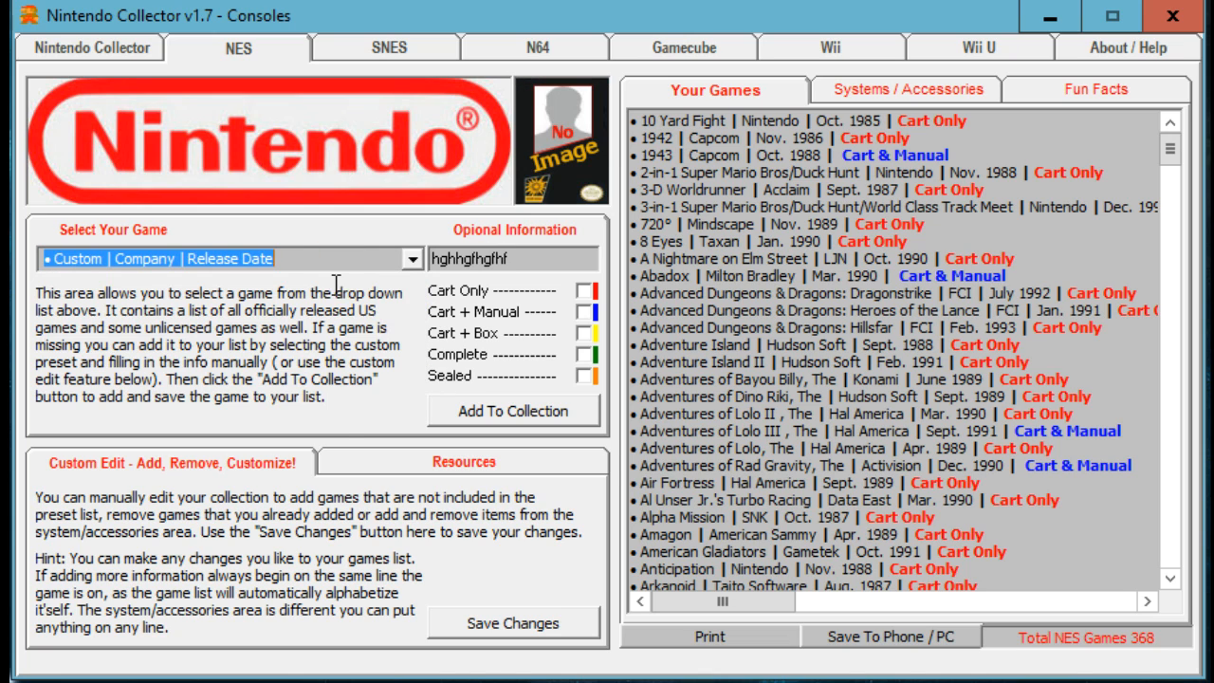
Fill the custom entry with title "hhh", company "hhghgfh" and release date "hhgfhfg", and add it to the collection as Cart + Manual
{"action": "left_click", "coordinate": [302, 258]}
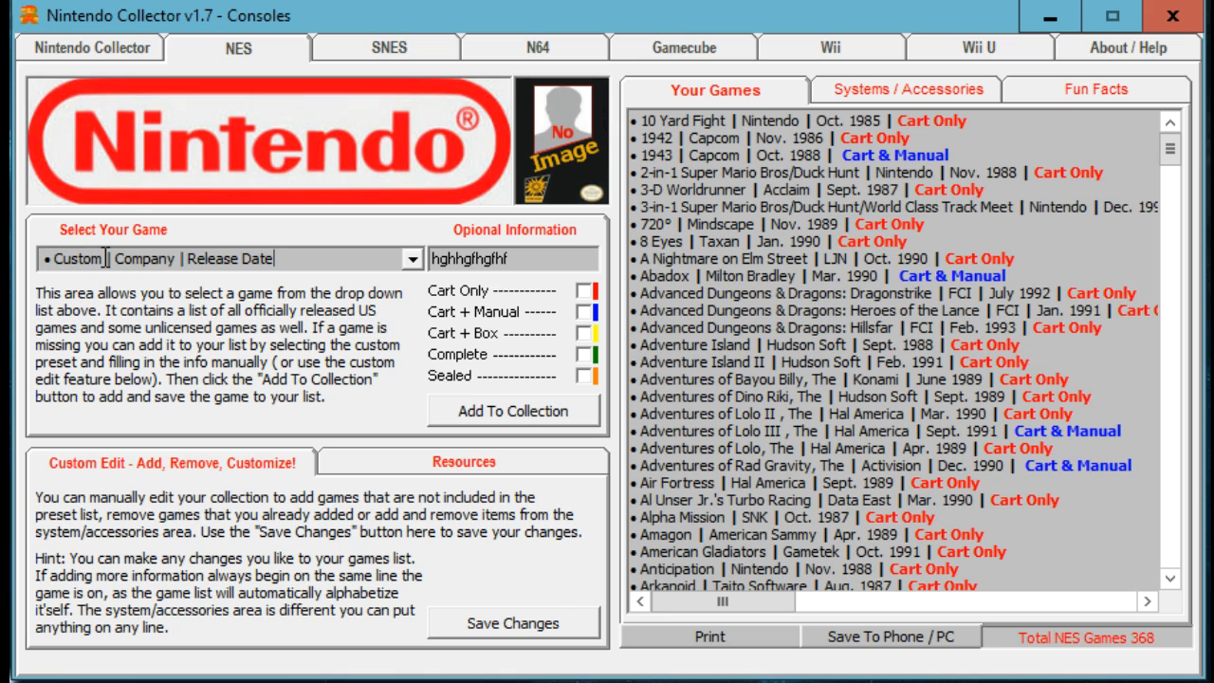
{"action": "left_click_drag", "start_coordinate": [102, 258], "coordinate": [49, 258]}
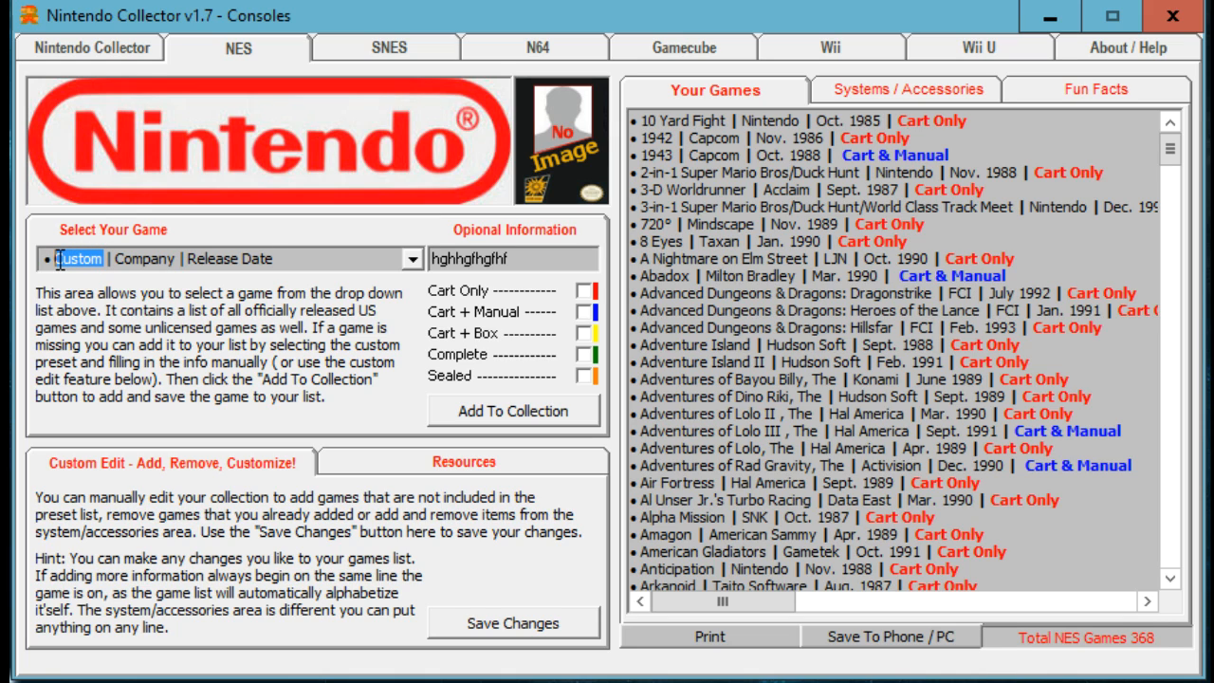
{"action": "type", "text": "hhh"}
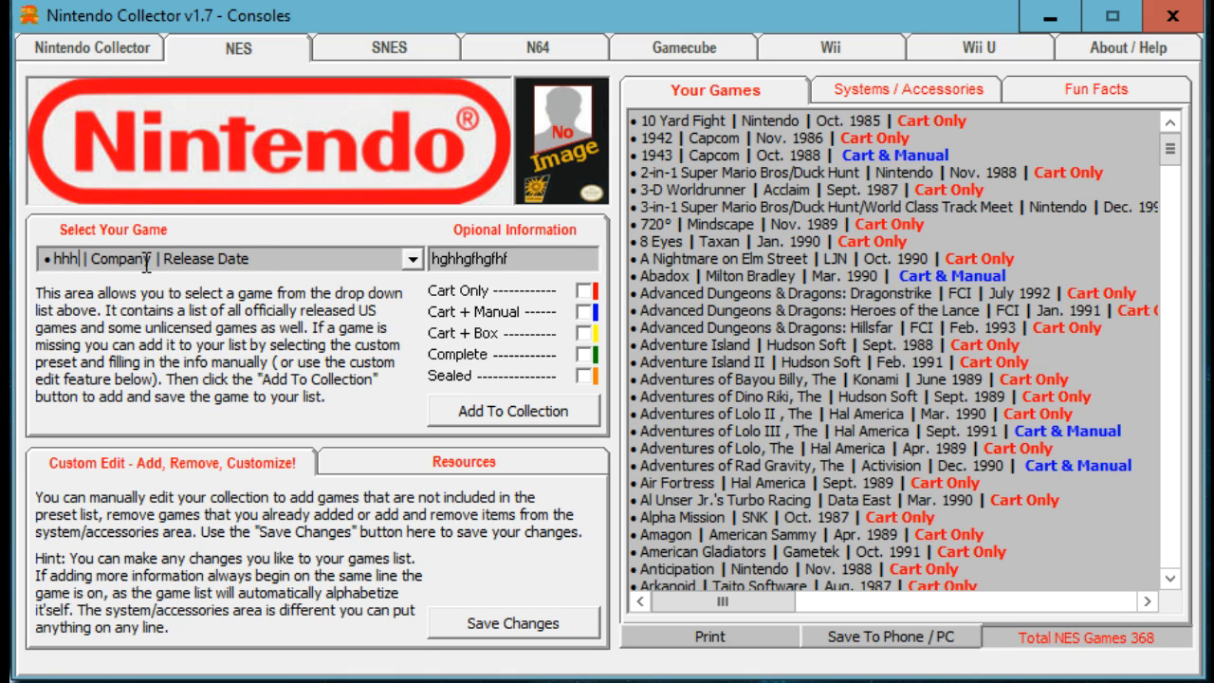
{"action": "left_click_drag", "start_coordinate": [155, 258], "coordinate": [90, 273]}
{"action": "type", "text": "hhghgfh"}
{"action": "left_click_drag", "start_coordinate": [243, 258], "coordinate": [155, 258]}
{"action": "type", "text": "hhgfhfg"}
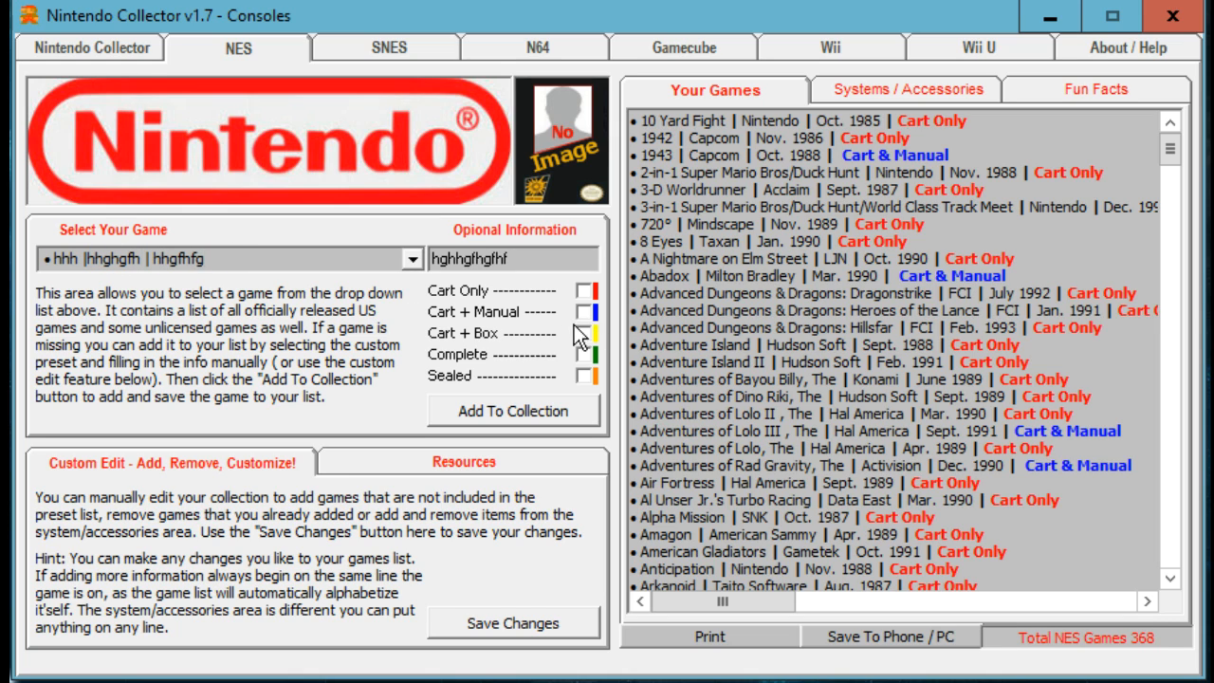
{"action": "left_click", "coordinate": [584, 315]}
{"action": "left_click", "coordinate": [578, 403]}
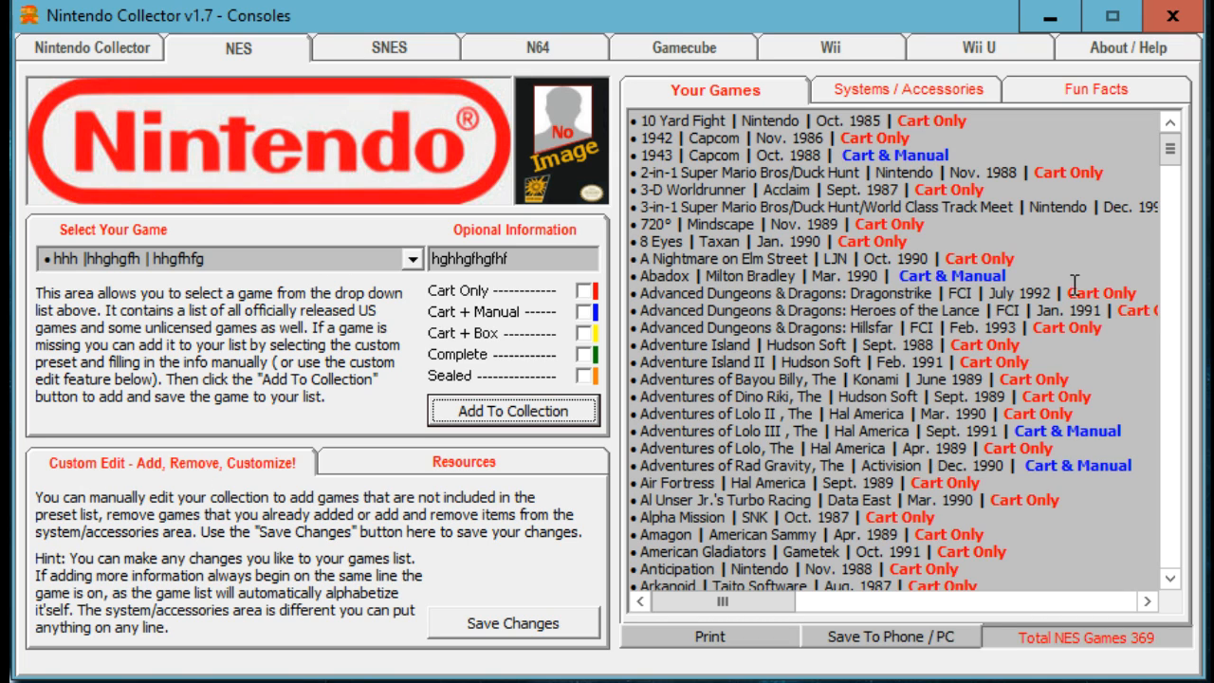
Append the line "• hhgfhgfh | hgfhgfhgfhfg | 465464566" at the end of the owned games list and save the changes
{"action": "left_click_drag", "start_coordinate": [1171, 150], "coordinate": [1199, 145]}
{"action": "left_click", "coordinate": [963, 121]}
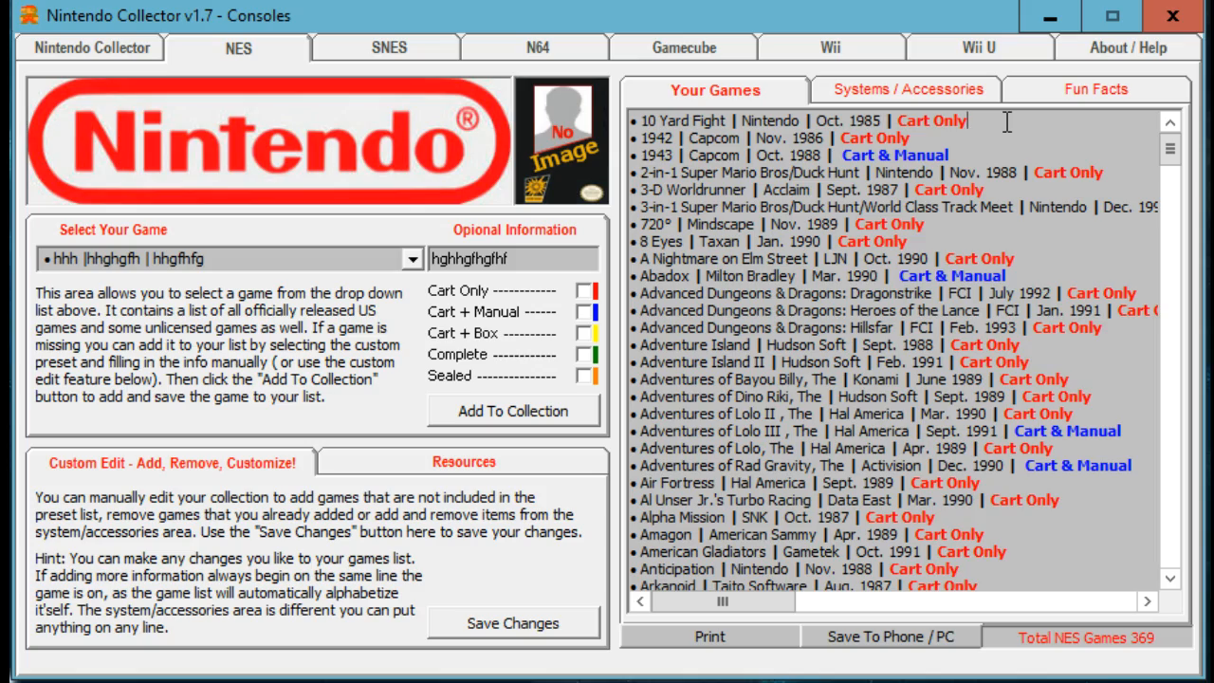
{"action": "left_click_drag", "start_coordinate": [1170, 149], "coordinate": [1200, 579]}
{"action": "left_click", "coordinate": [1010, 576]}
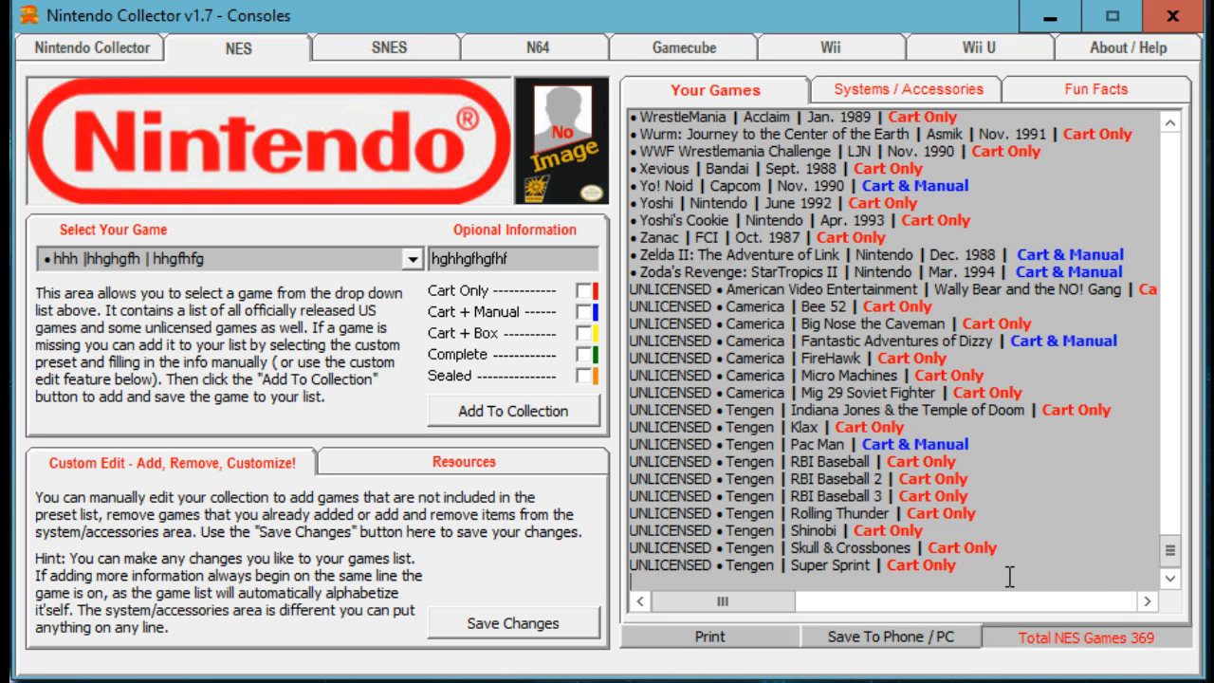
{"action": "type", "text": "• hhgfhgfh | "}
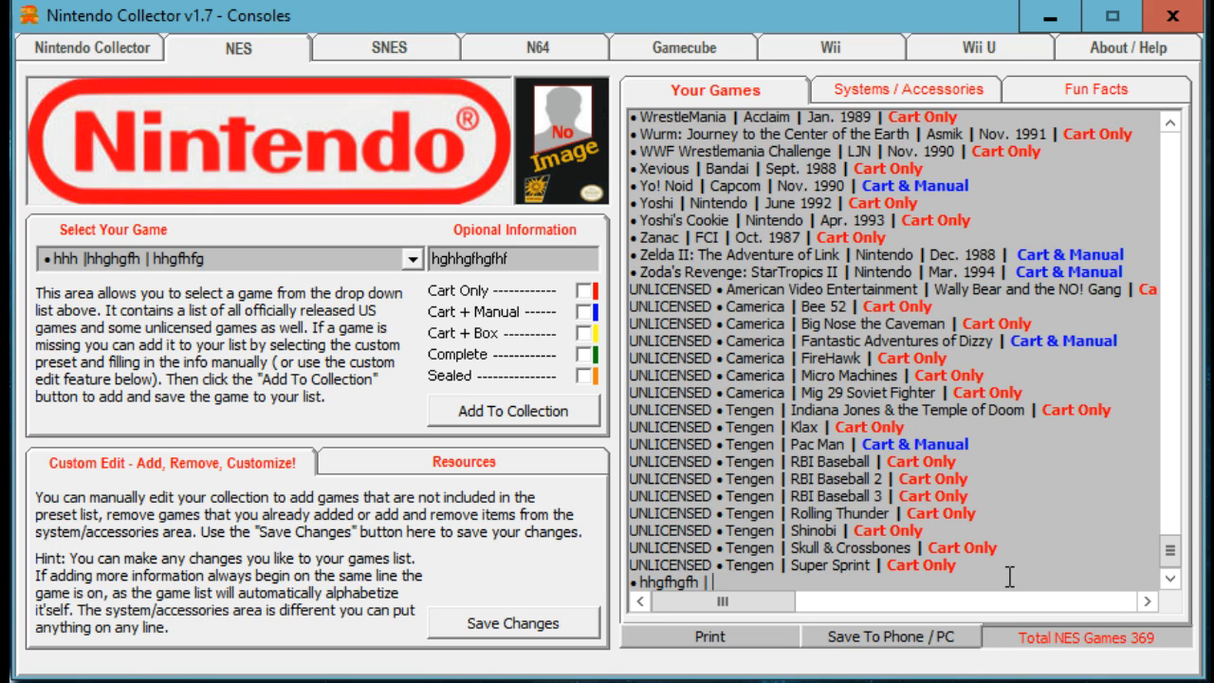
{"action": "type", "text": "hgfhgfhgfhfg |"}
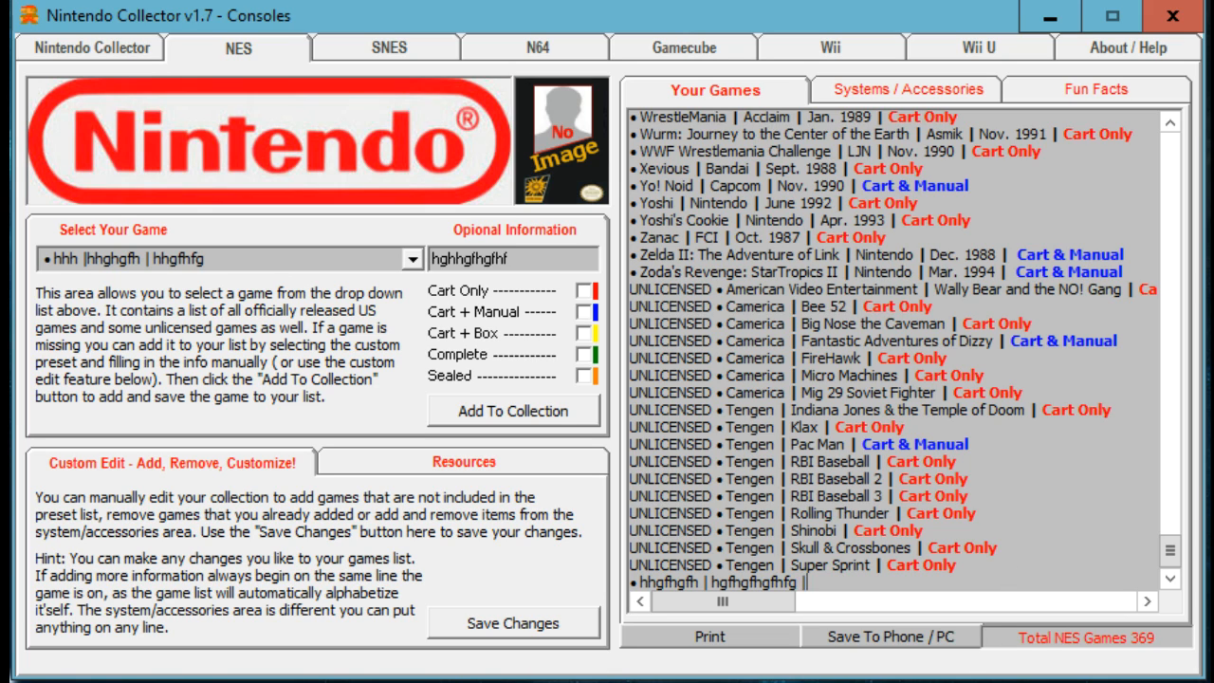
{"action": "type", "text": " 465464566"}
{"action": "left_click", "coordinate": [507, 615]}
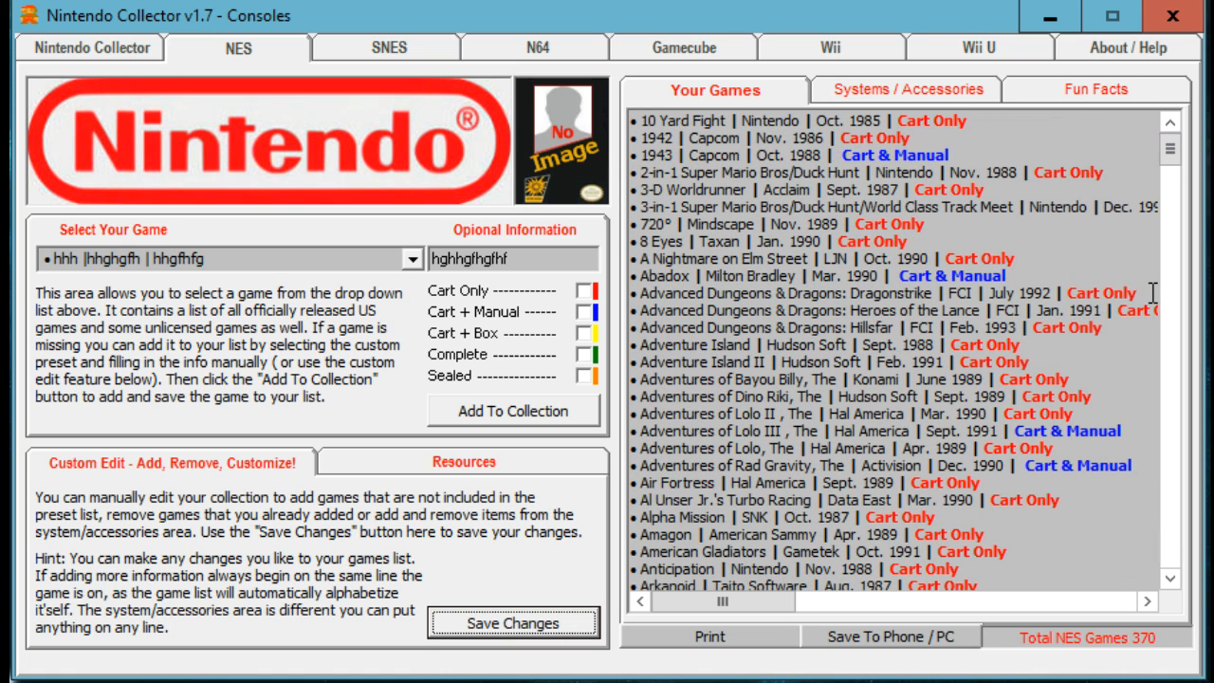
Delete the "Advanced Dungeons & Dragons: Dragonstrike" entry together with its empty line and save the changes
{"action": "left_click_drag", "start_coordinate": [1152, 293], "coordinate": [629, 293]}
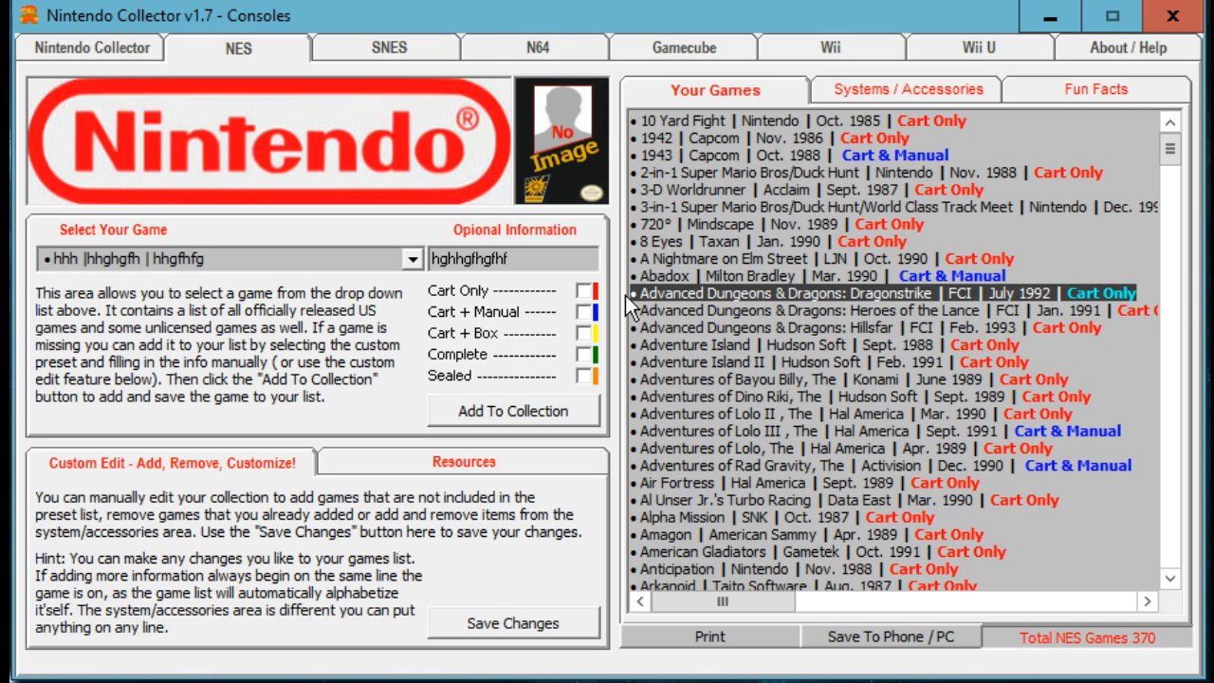
{"action": "key", "text": "Delete"}
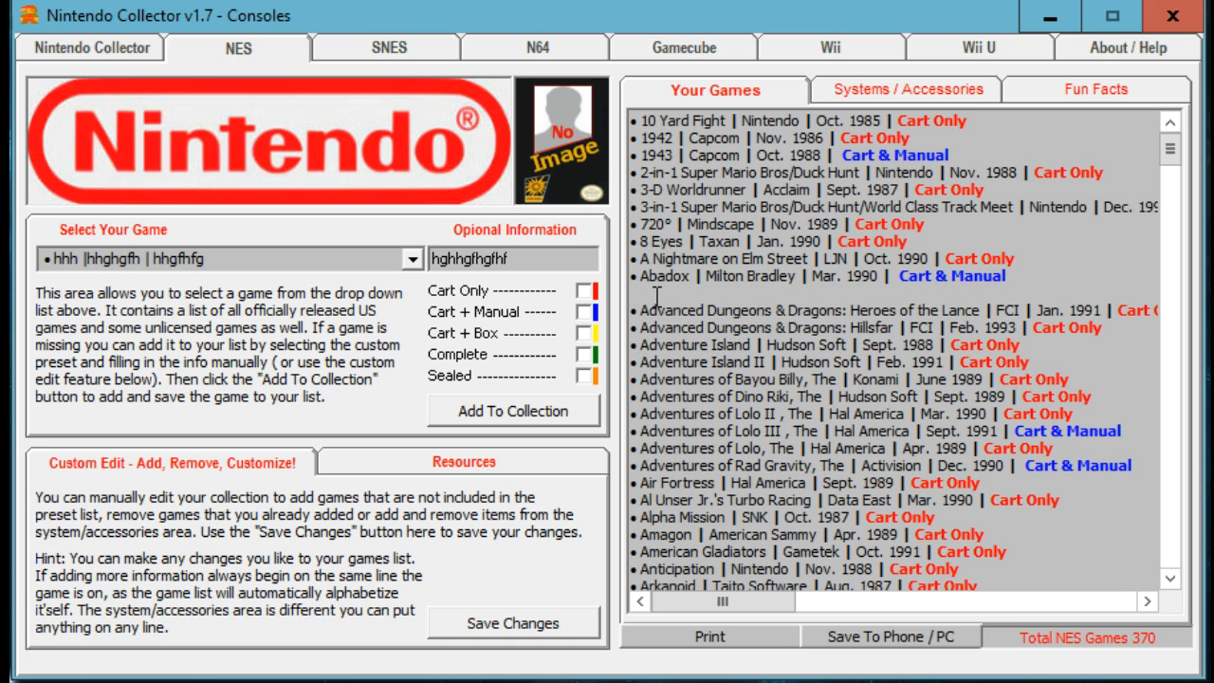
{"action": "key", "text": "BackSpace"}
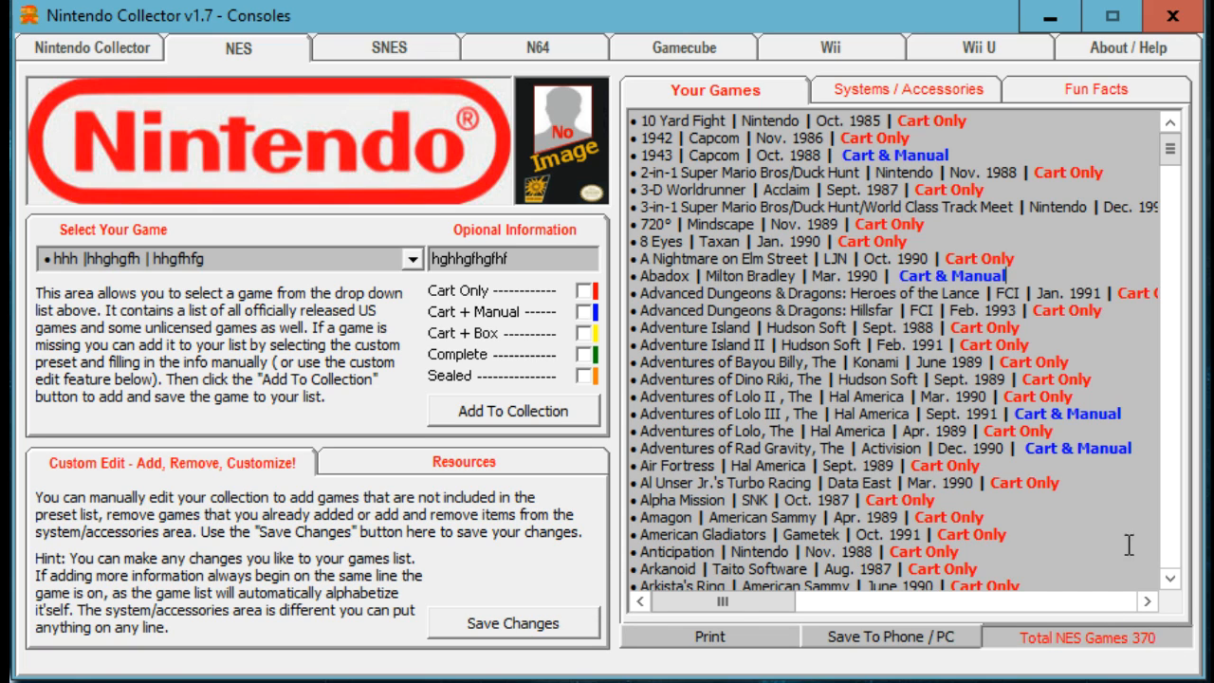
{"action": "left_click", "coordinate": [532, 628]}
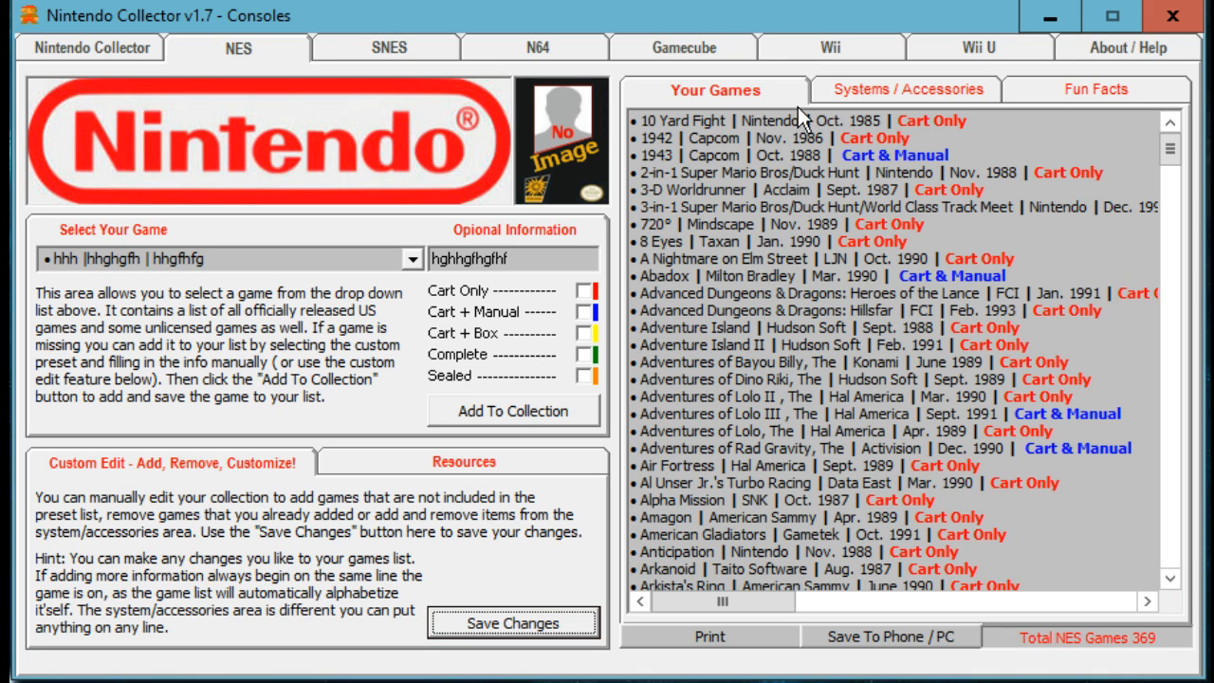
Replace the company in the 10 Yard Fight entry with "gfggfdgdf" and save the changes
{"action": "left_click_drag", "start_coordinate": [799, 119], "coordinate": [741, 128]}
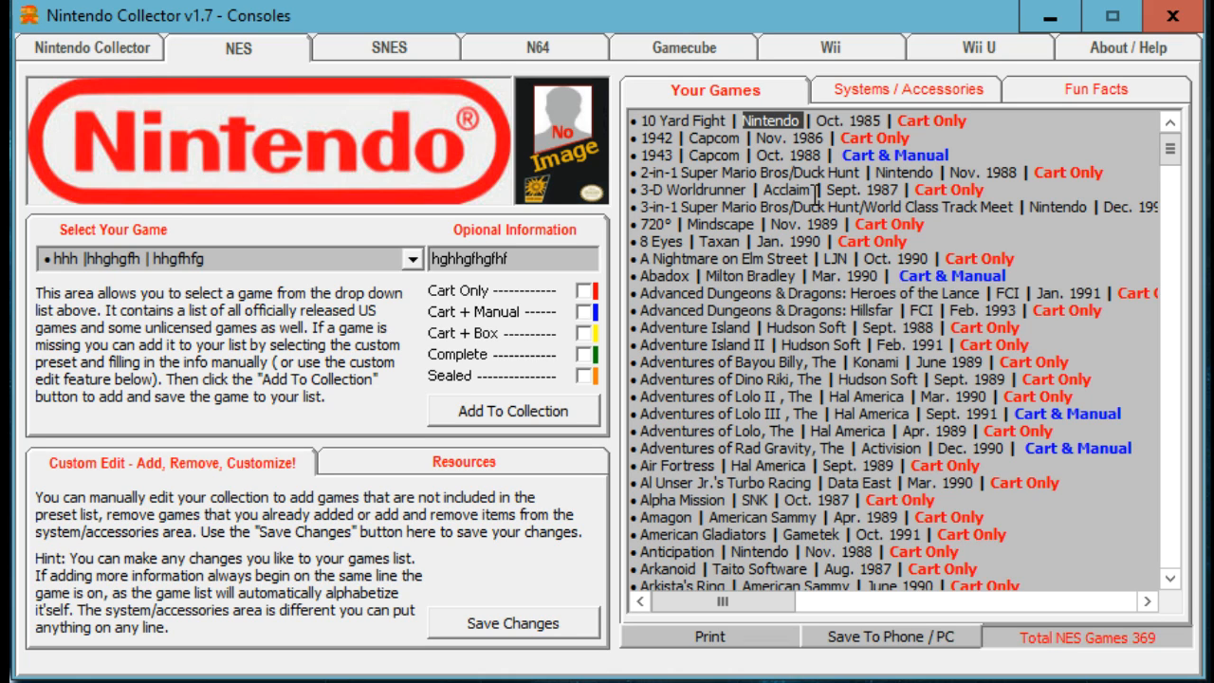
{"action": "type", "text": "gfggfdgdf"}
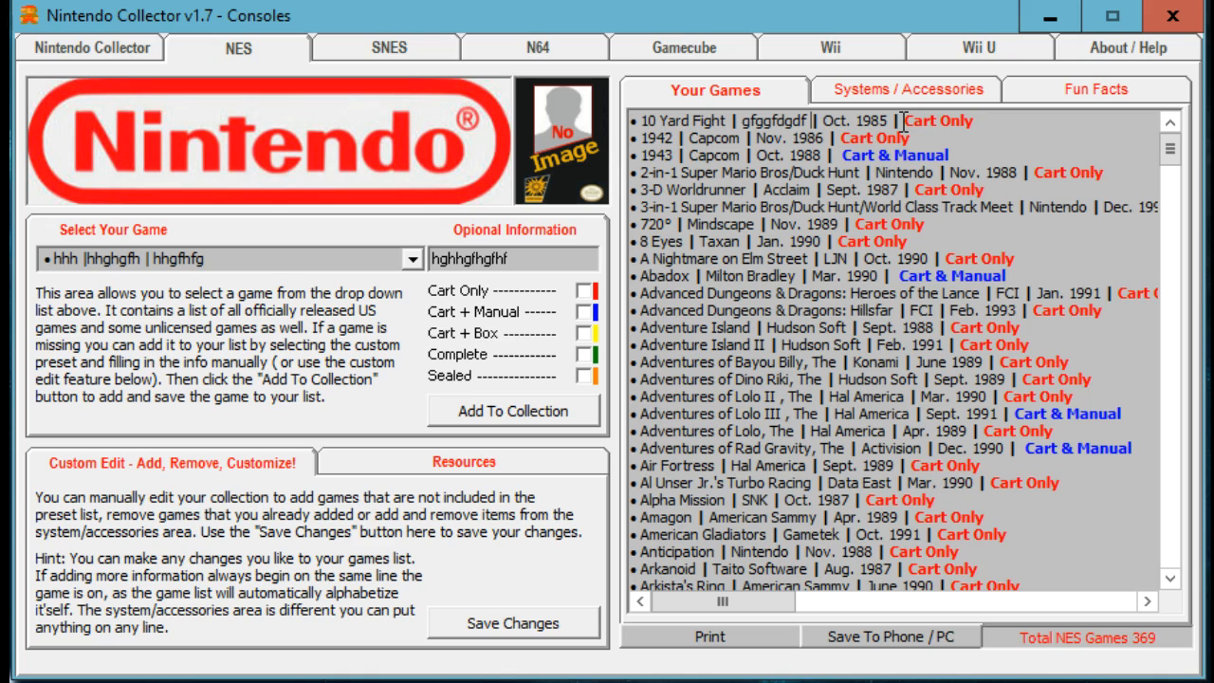
{"action": "left_click", "coordinate": [566, 616]}
Add "hgfhfghhhhhhhhhh" at the end of the 10 Yard Fight entry, put "hghhgfhhhhfghfhgfhhfhfg" on a new line below, and save
{"action": "type", "text": "hgfhfghhhhhhhhhh"}
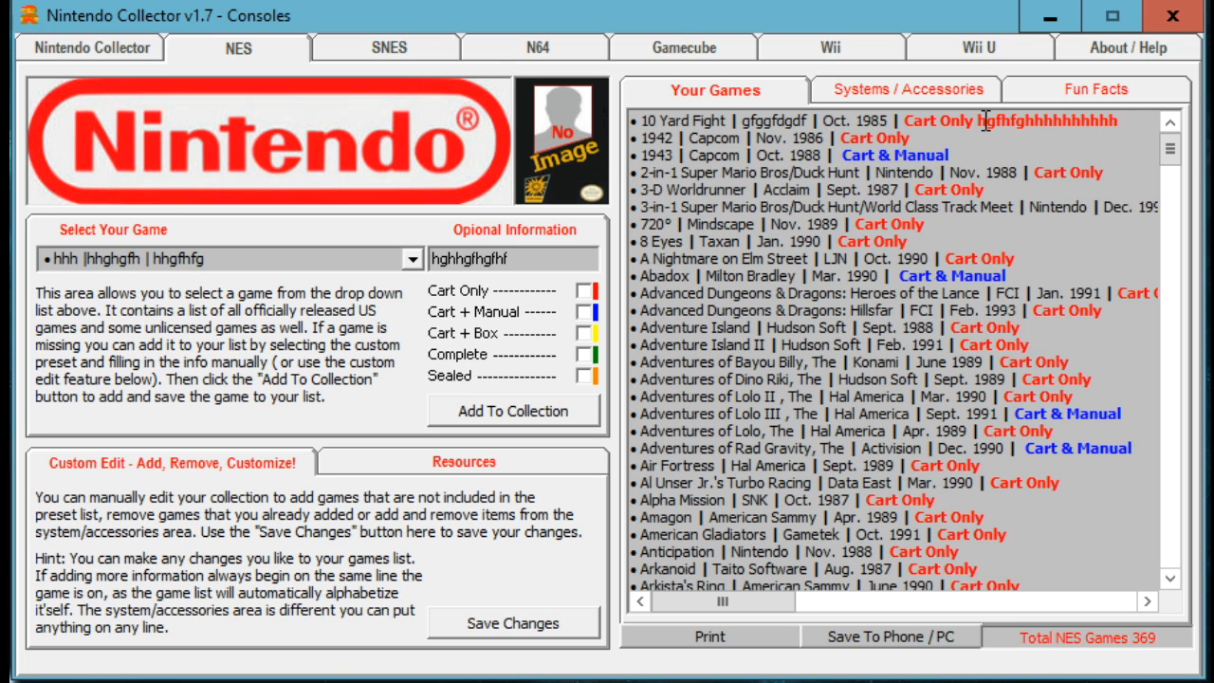
{"action": "key", "text": "Return"}
{"action": "type", "text": "hghhgfhhhhfghfhgfhhfhfg"}
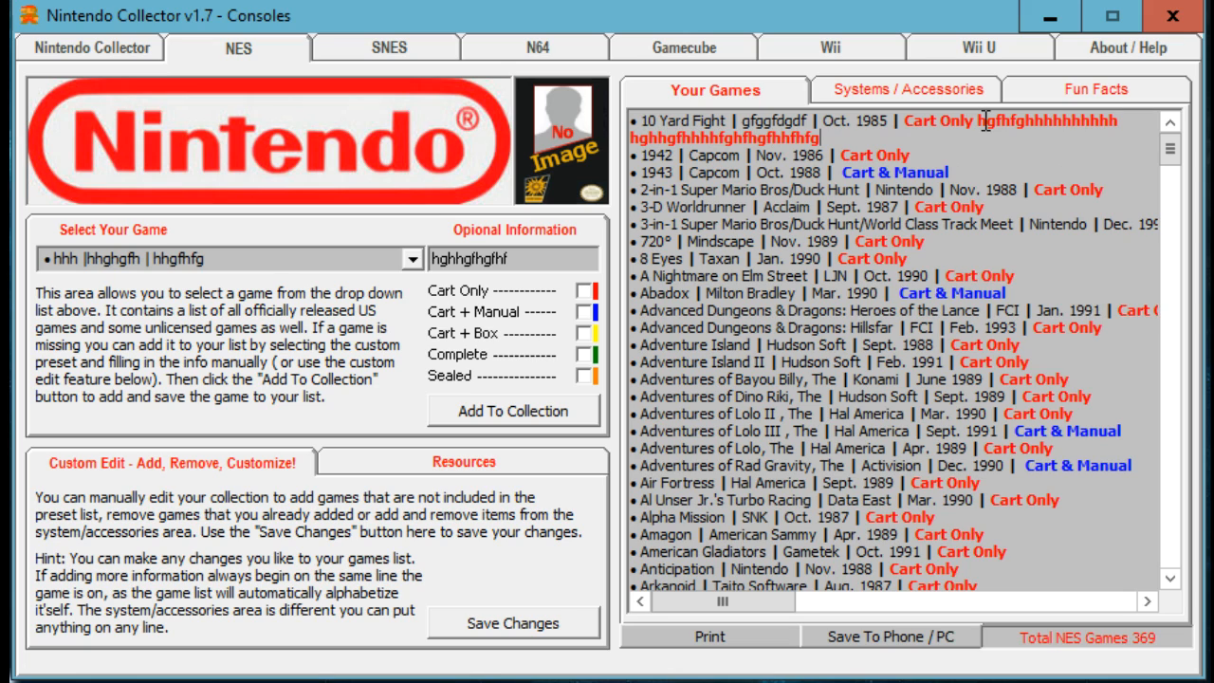
{"action": "left_click", "coordinate": [561, 622]}
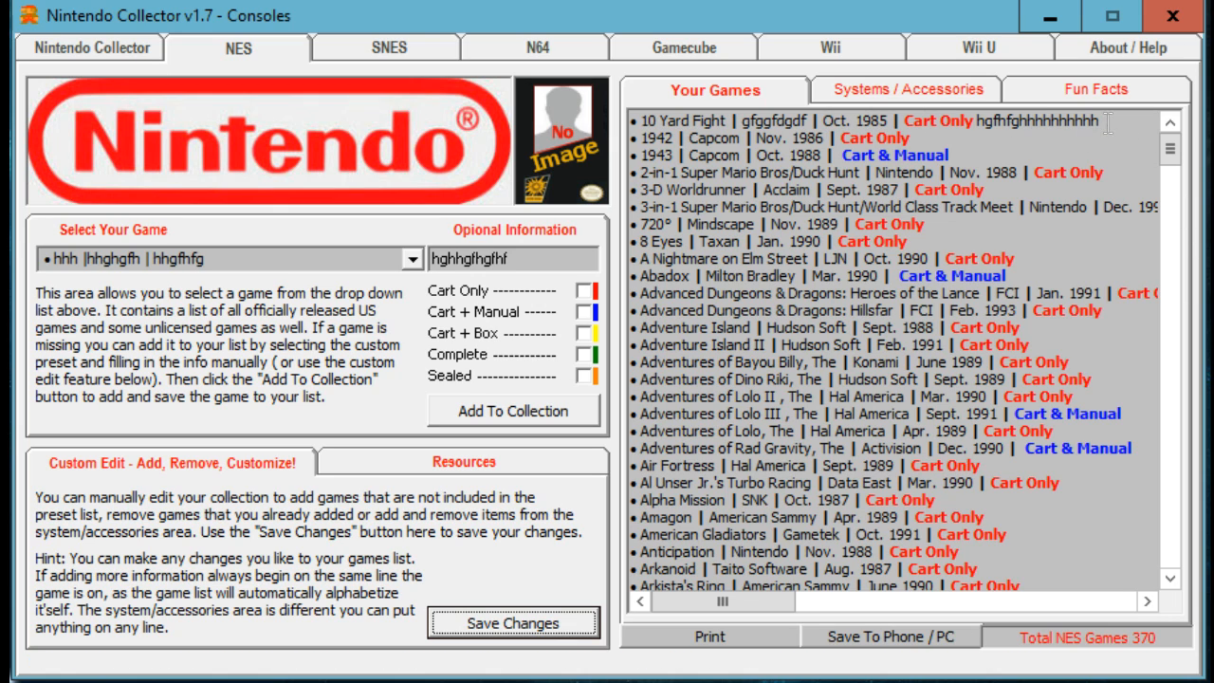
Compare the text appended to the 10 Yard Fight entry with the separate unformatted line above the UNLICENSED games
{"action": "left_click_drag", "start_coordinate": [1102, 122], "coordinate": [979, 121]}
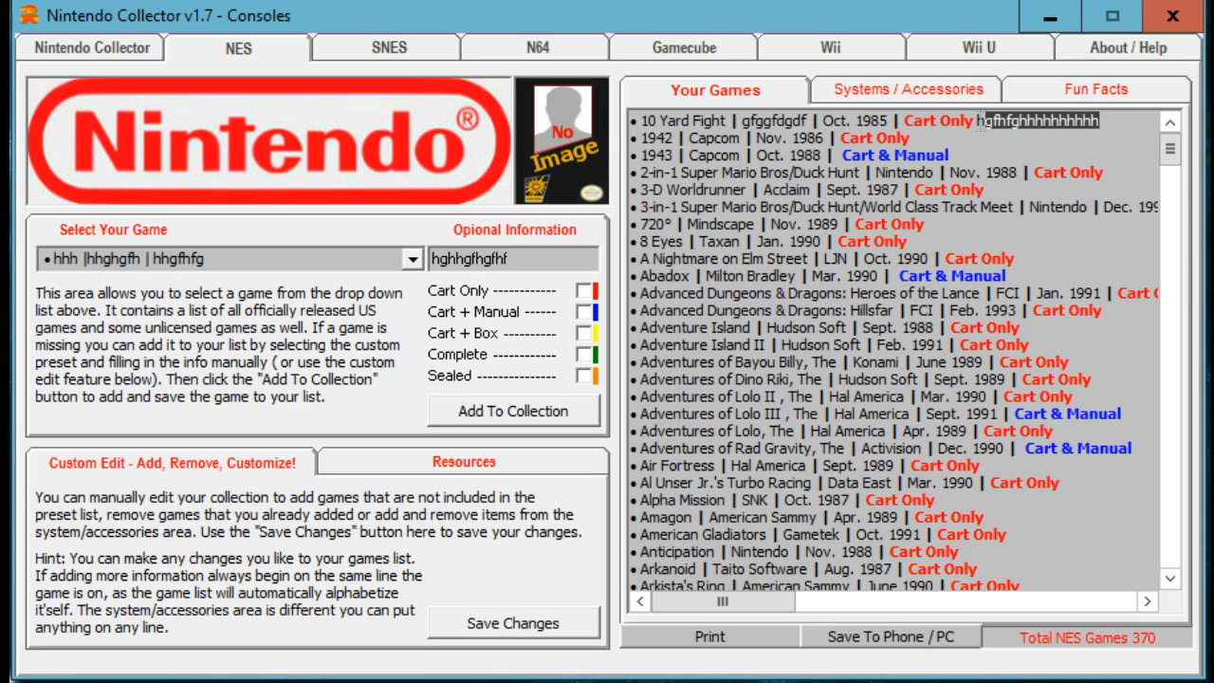
{"action": "left_click", "coordinate": [1126, 121]}
{"action": "left_click_drag", "start_coordinate": [1173, 159], "coordinate": [1168, 556]}
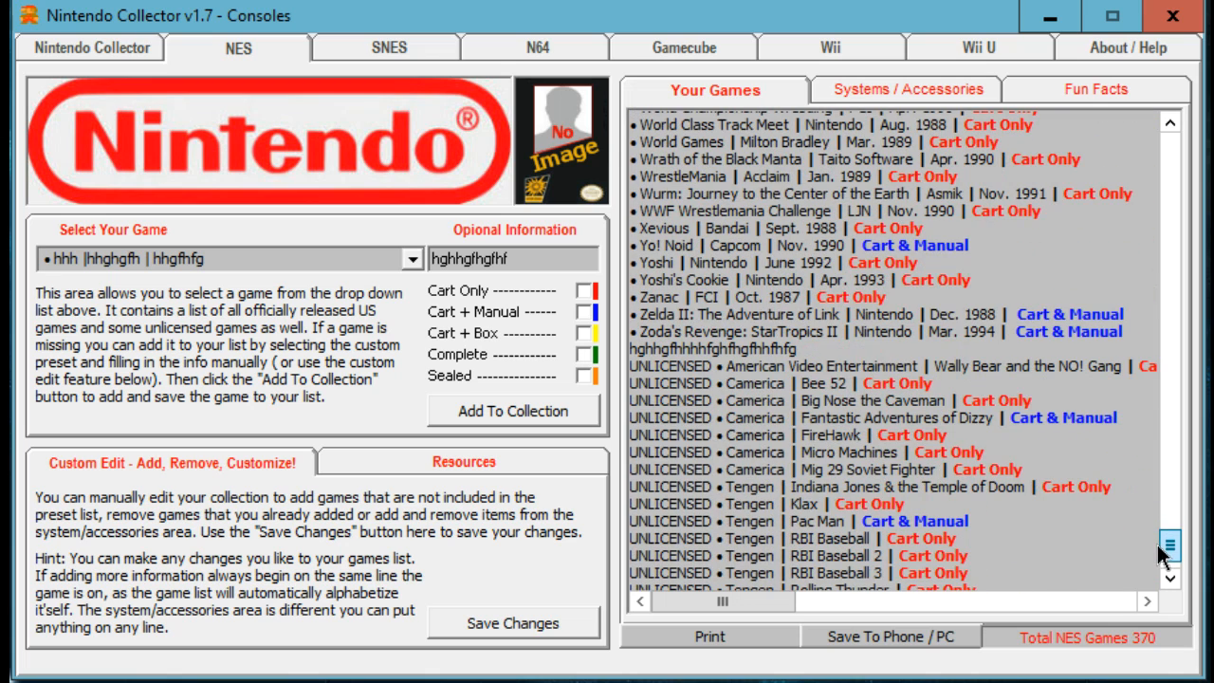
{"action": "left_click_drag", "start_coordinate": [821, 349], "coordinate": [618, 353]}
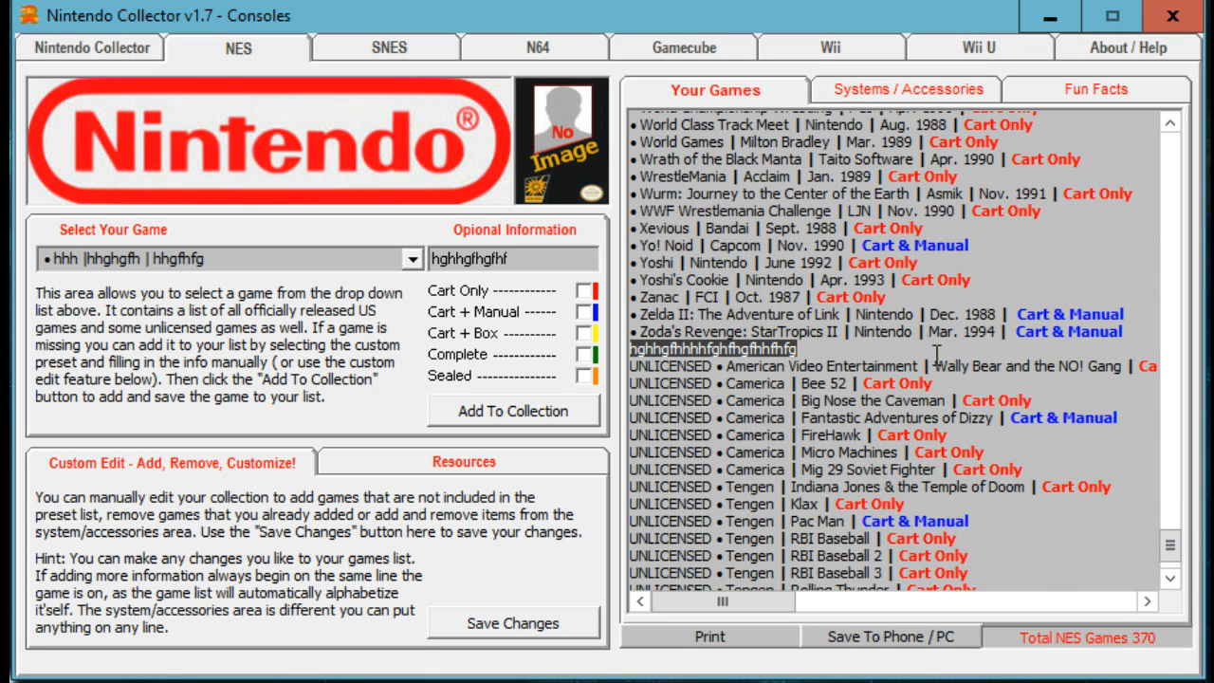
{"action": "left_click", "coordinate": [831, 350]}
Extend the end of the 10 Yard Fight entry with a very long run of "w" characters spanning several lines and save the changes
{"action": "left_click_drag", "start_coordinate": [1173, 547], "coordinate": [1173, 102]}
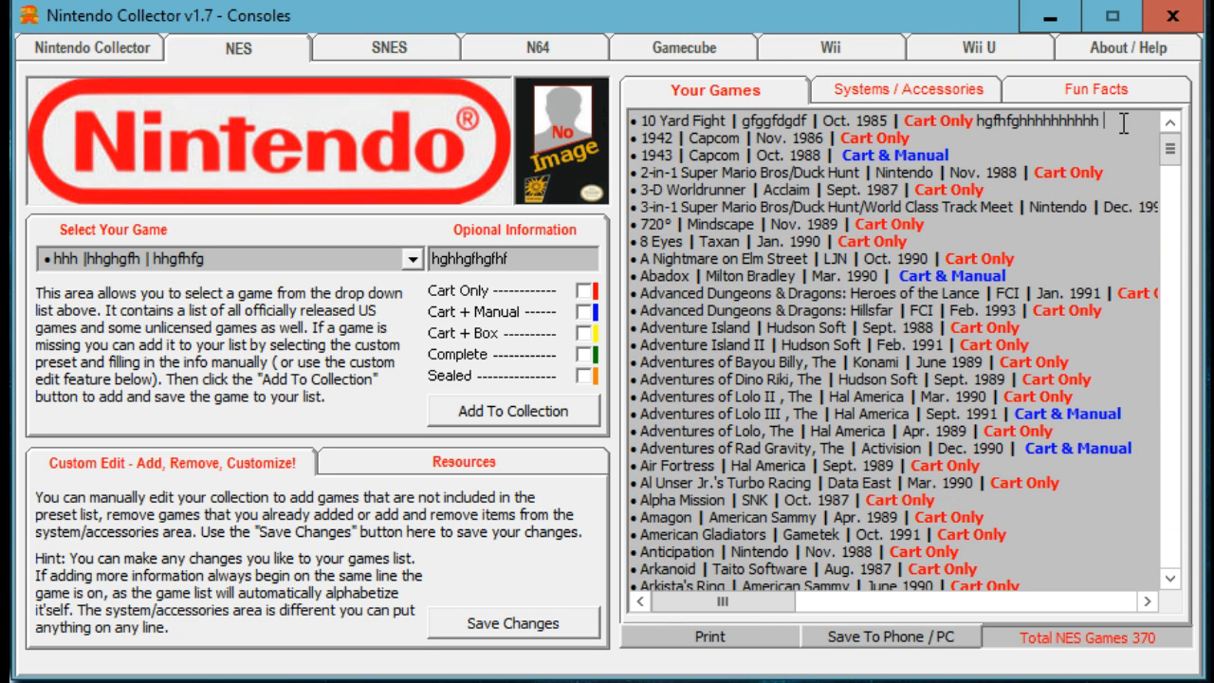
{"action": "type", "text": "wwwwwwwwwwwwwwwwwwwwwwwww"}
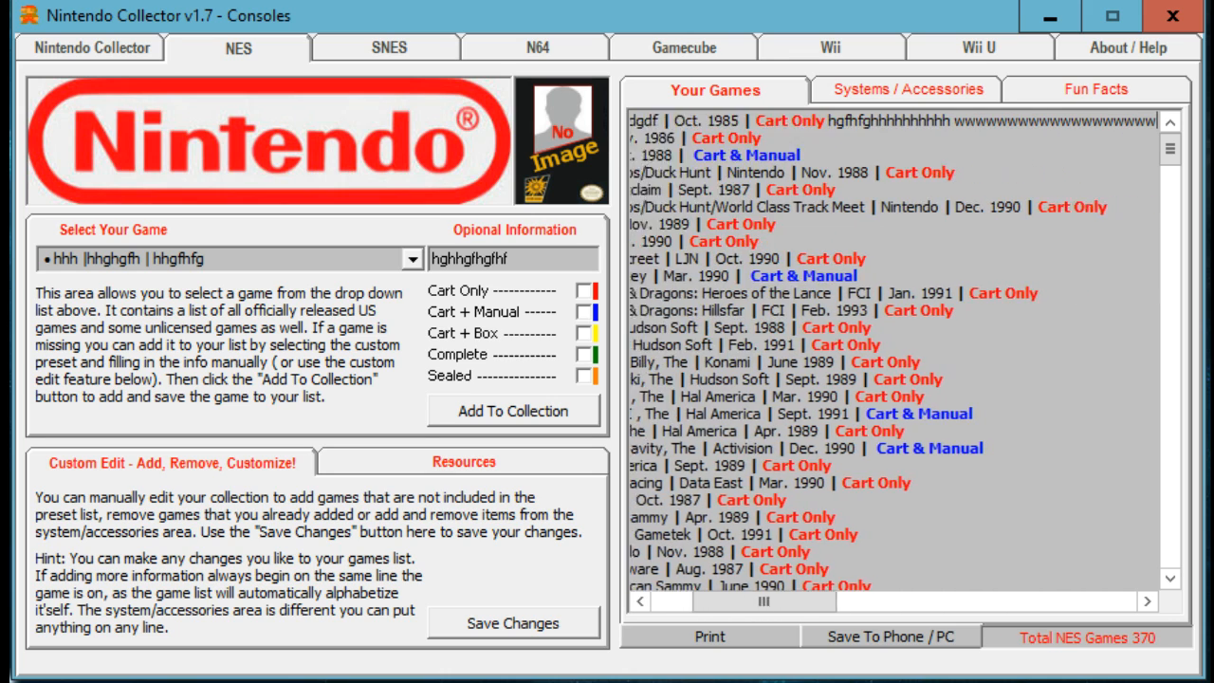
{"action": "type", "text": "wwwwwwwwwwwwwwwwwwwwwwwwwwwwwwwwwwwwwwwwwwwwwwwwwwwwwwwwwwww"}
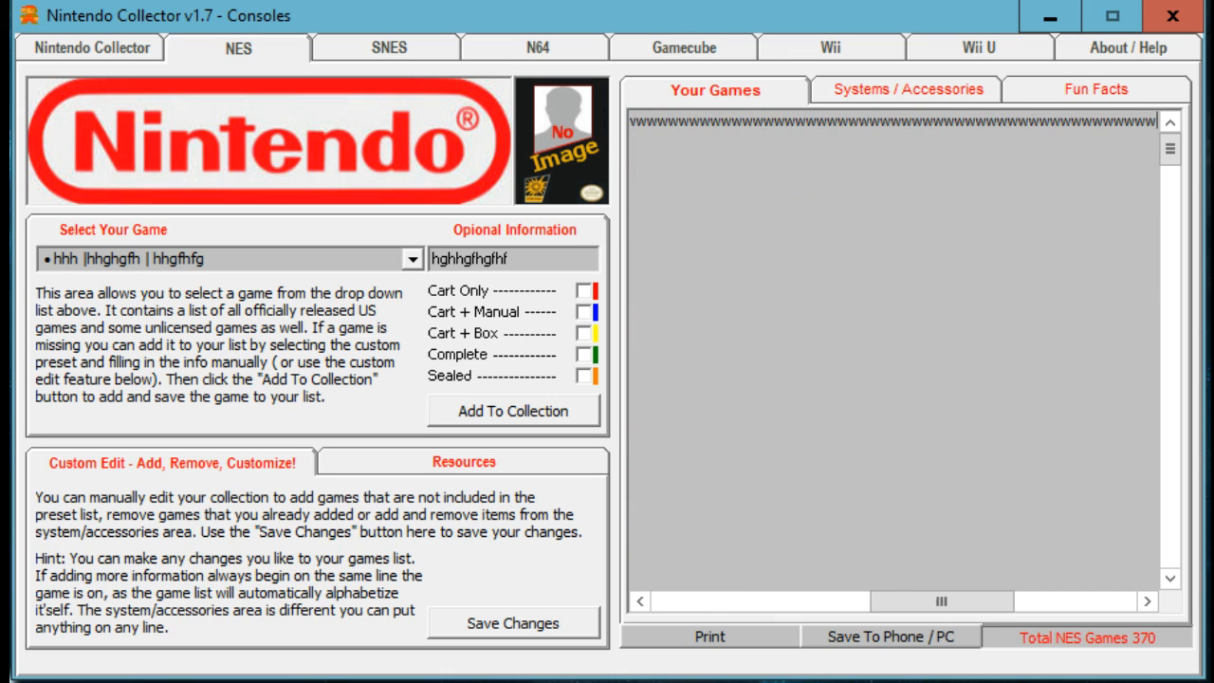
{"action": "type", "text": "wwwwwwwwwwwwwwwwwwwwwwwwwwwwwwwwwwwwwwwwwwwwwwwwwwwwwwwwwwwwwwwwwwwwwwwwwwwwwwwwwwwwwwwwwwwwwwwwww"}
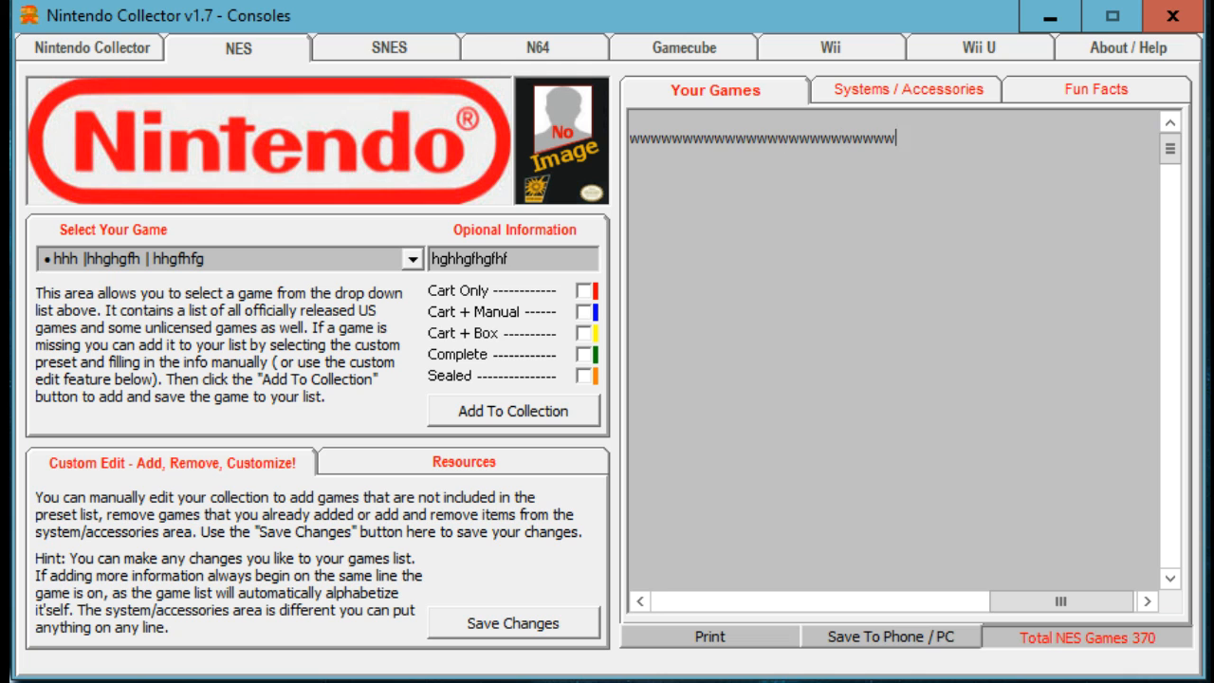
{"action": "type", "text": "wwwwwwwwwwwwwwwwwwwwwwwwwwwwwwwwwwwwwwwwwwwwwwwwwwwwwwwwwwwwwwwwwwww"}
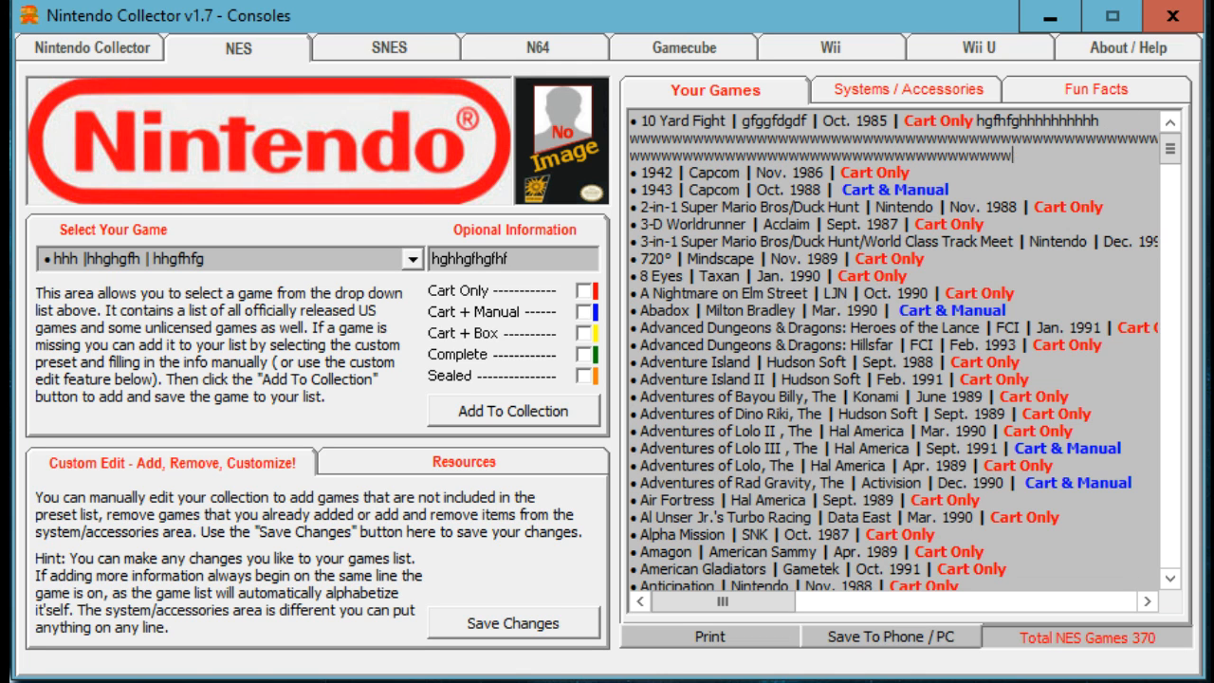
{"action": "type", "text": "wwwwwwwwwwwwwwwwwwwwwwwwwwwwwwwwwwwwwwwwwwwwwwwwwwwwww"}
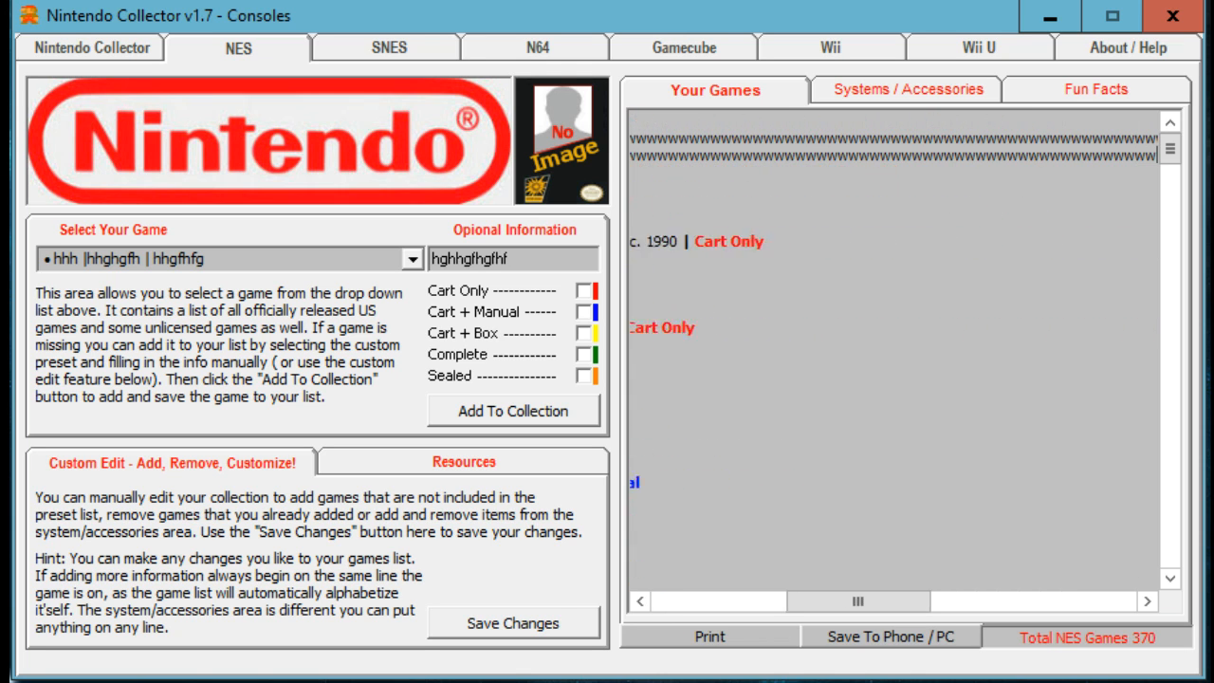
{"action": "type", "text": "wwwwwwwwwwwwwwwwwwwwwwwwwwwwwwwwwwwwwwwwwwwwwwwwwwwwwwwwwwwwwwwwwwwwwwwwwwwwww"}
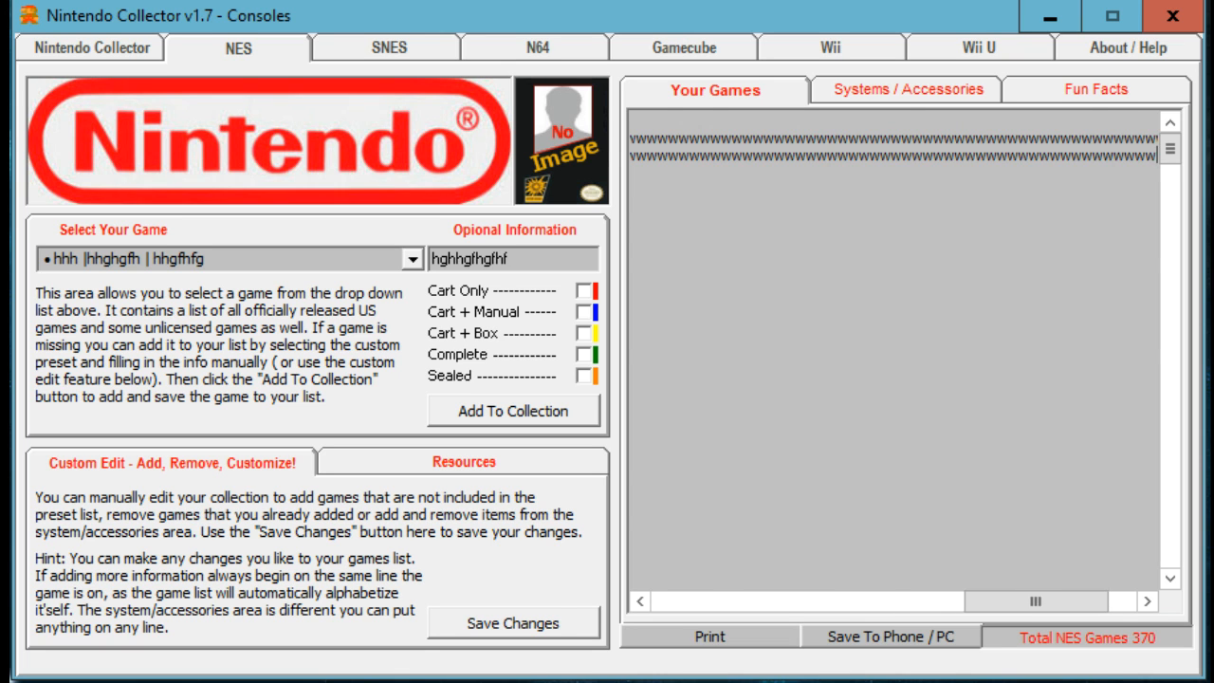
{"action": "type", "text": "wwwwwwwwwwwwwwwwwwwwwwwwwwwwwwwwwwwwwwwwwwwwwwwwwwwwwwwwwwww"}
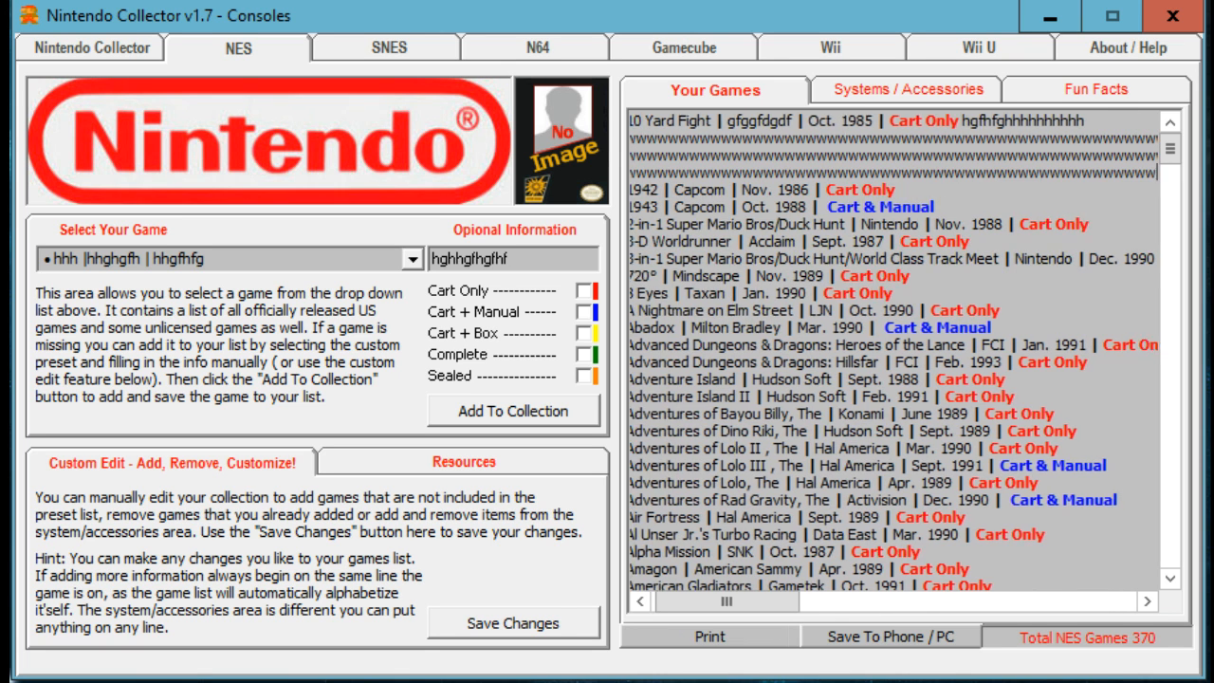
{"action": "type", "text": "wwwwwwwwwwwwwwwwwwwwwwwwwwwwwwwwwwwwwwwwwwwwwwwwwwwwwwwwwwwwwwwwww"}
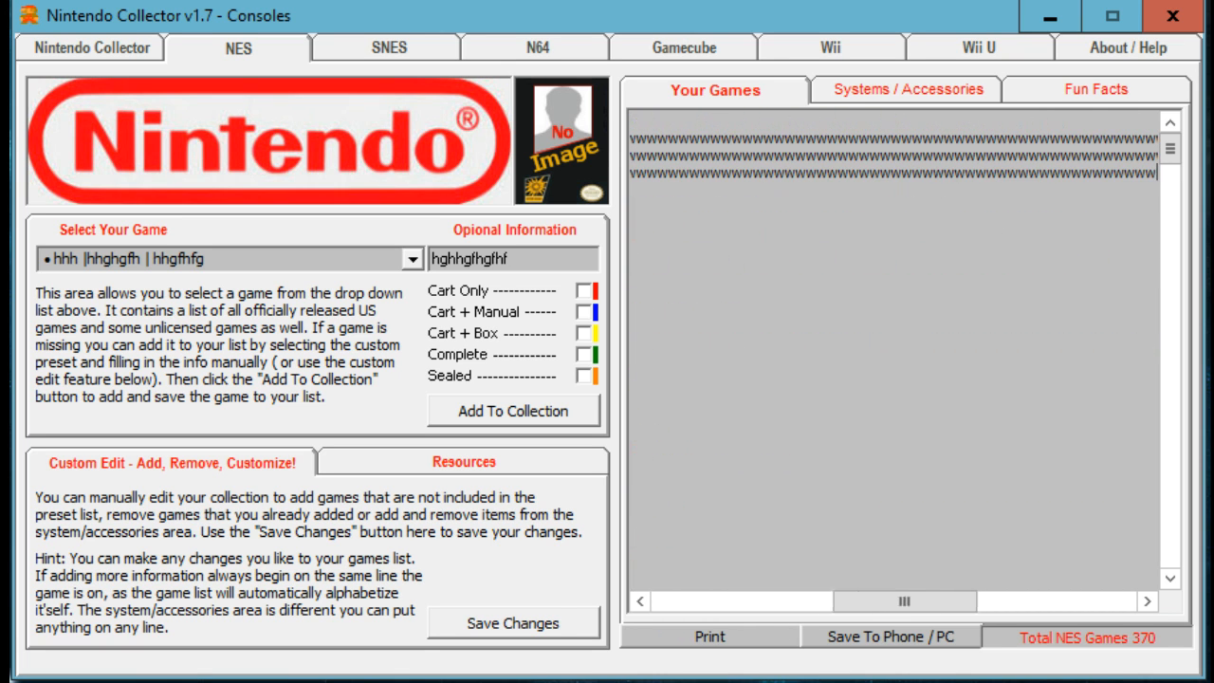
{"action": "type", "text": "wwwwwwwwwwwwwwwwwwwwwwwwwwwwwwwwwwwwwwwwwwwwww"}
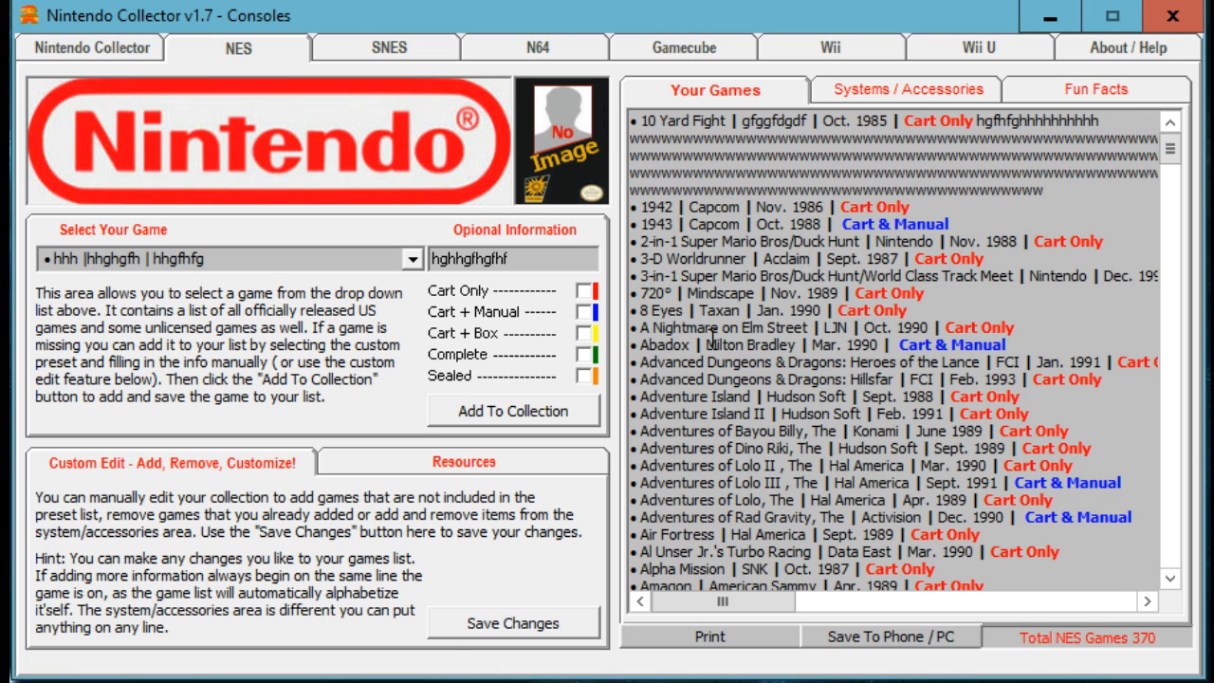
{"action": "left_click", "coordinate": [536, 630]}
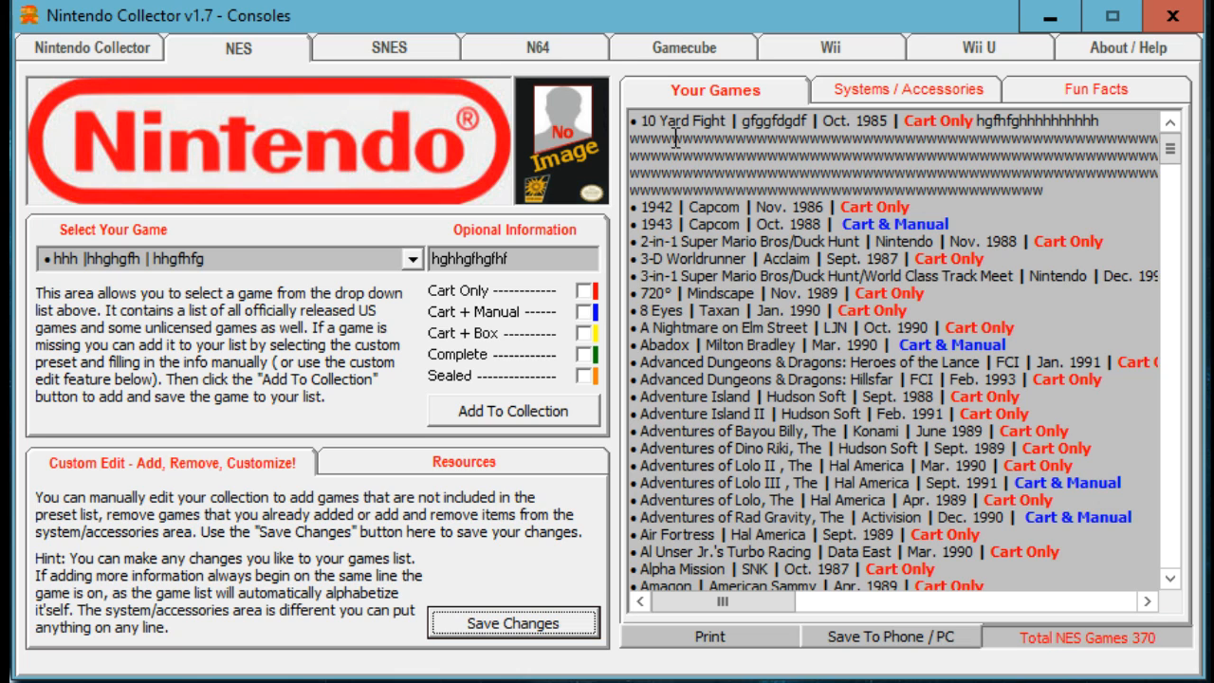
Examine the wrapped lines of the 10 Yard Fight entry and the total NES games counter
{"action": "left_click_drag", "start_coordinate": [1079, 188], "coordinate": [648, 161]}
{"action": "left_click", "coordinate": [647, 161]}
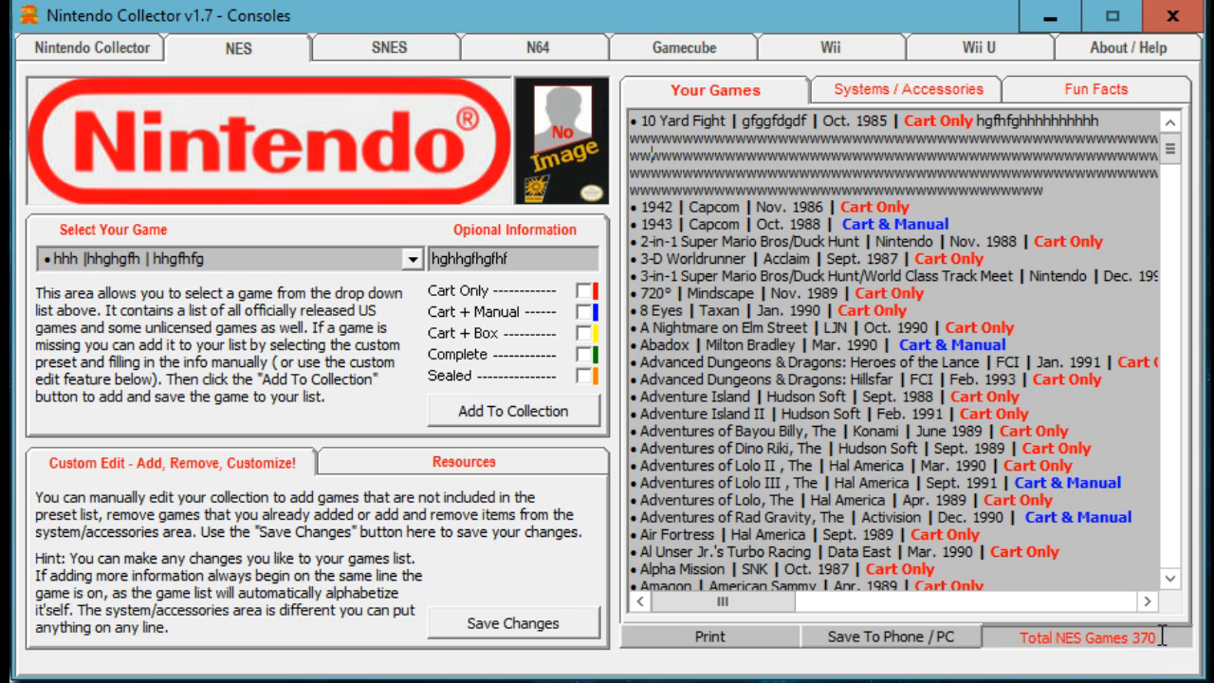
{"action": "left_click_drag", "start_coordinate": [1166, 635], "coordinate": [1140, 642]}
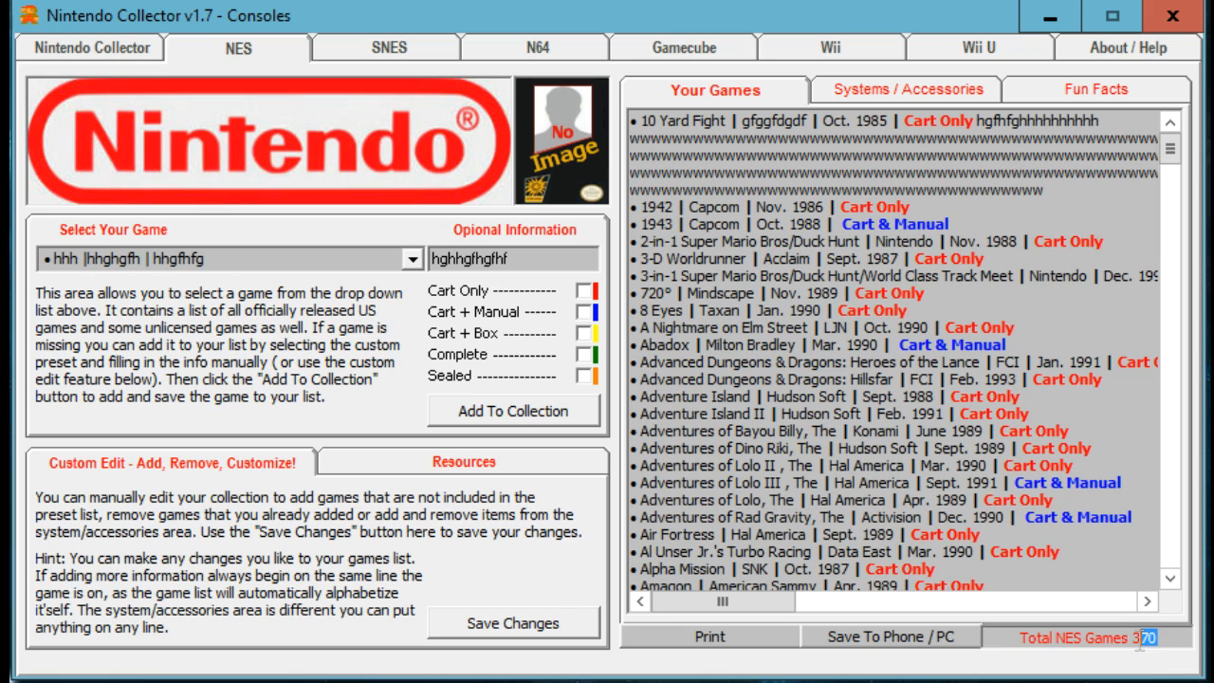
{"action": "left_click", "coordinate": [1113, 116]}
{"action": "mouse_move", "coordinate": [1173, 152]}
{"action": "left_mouse_down"}
{"action": "mouse_move", "coordinate": [1172, 572]}
{"action": "mouse_move", "coordinate": [1172, 143]}
{"action": "left_mouse_up"}
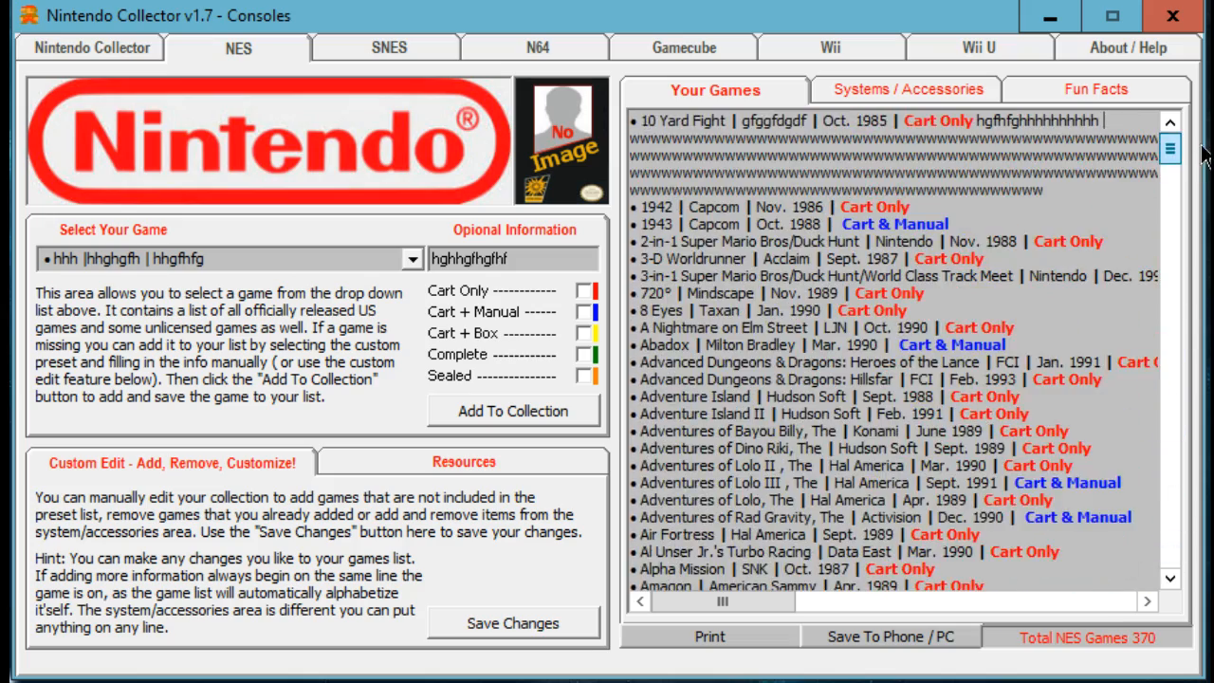
Below the Rob The Robot accessory line, add "ffsdfdfsdfsdfsd", "ffdfsdfdfsdf" and, after several blank lines, "fdsffdfdsfsdfsdfsdfdsfsdf"
{"action": "left_click", "coordinate": [868, 91]}
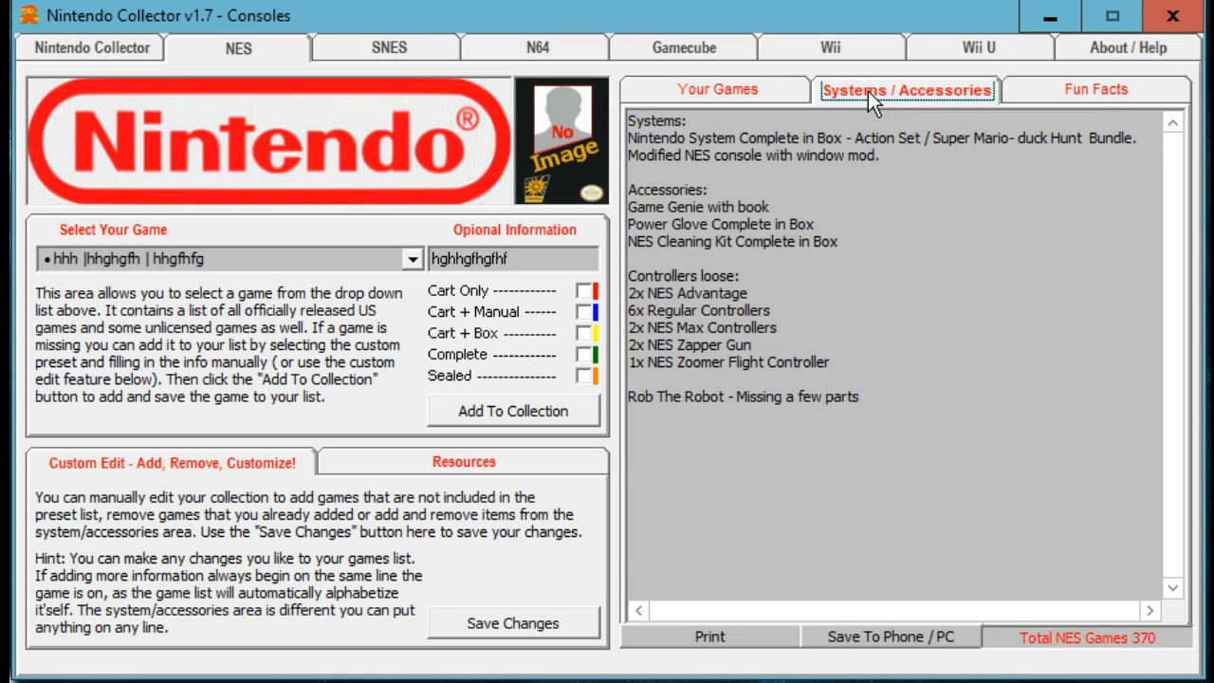
{"action": "left_click", "coordinate": [963, 402]}
{"action": "key", "text": "Return"}
{"action": "type", "text": "ffsdfdfsdfsdfsd"}
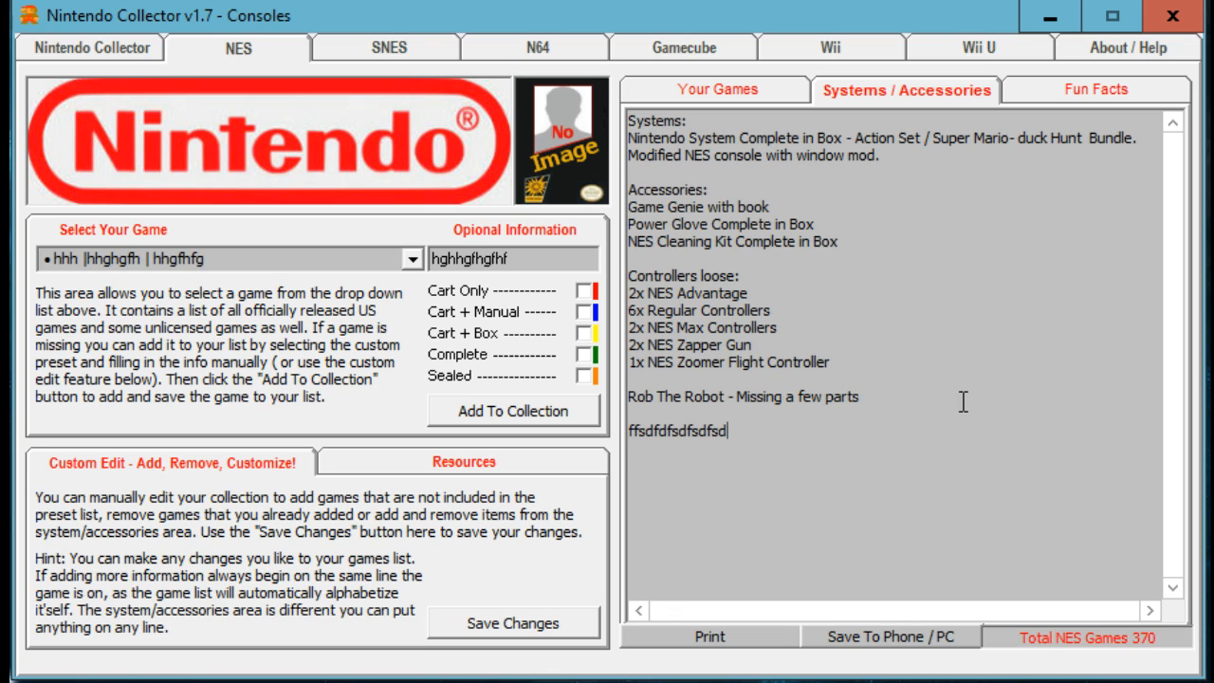
{"action": "key", "text": "Return"}
{"action": "type", "text": "ffdfsdfdfsdf"}
{"action": "key", "text": "Return"}
{"action": "key", "text": "Return"}
{"action": "key", "text": "Return"}
{"action": "key", "text": "Return"}
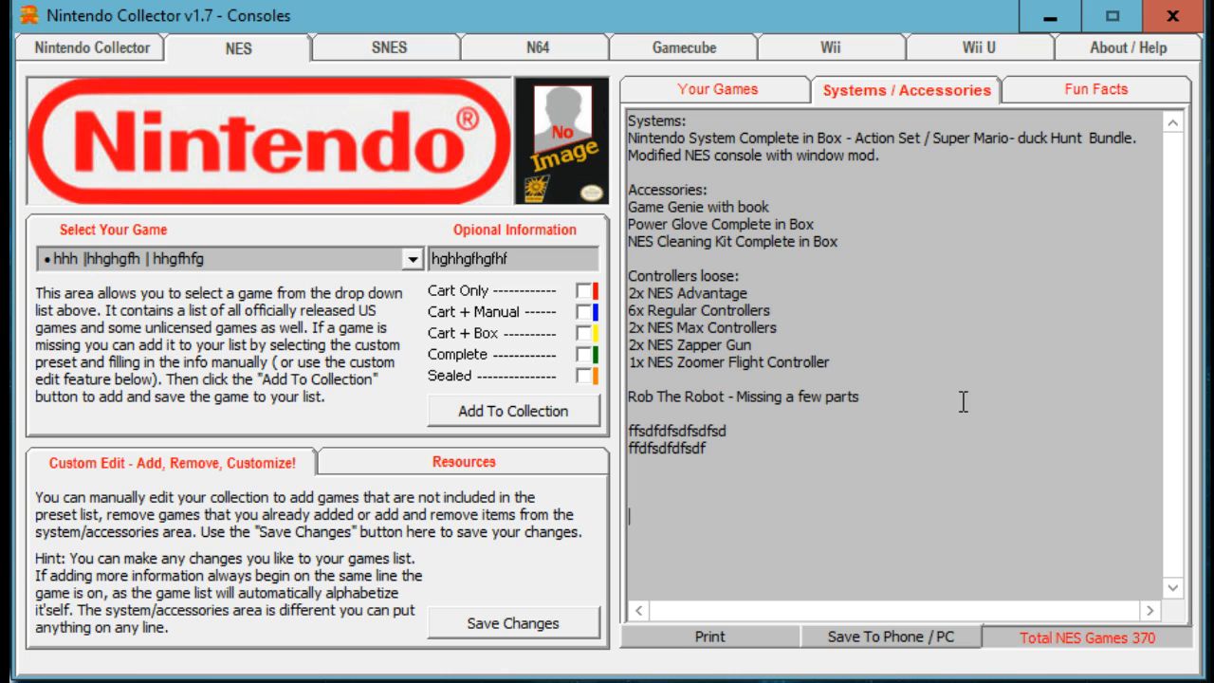
{"action": "key", "text": "Return"}
{"action": "type", "text": "fdsffdfdsfsdfsdfsdfdsfsdf"}
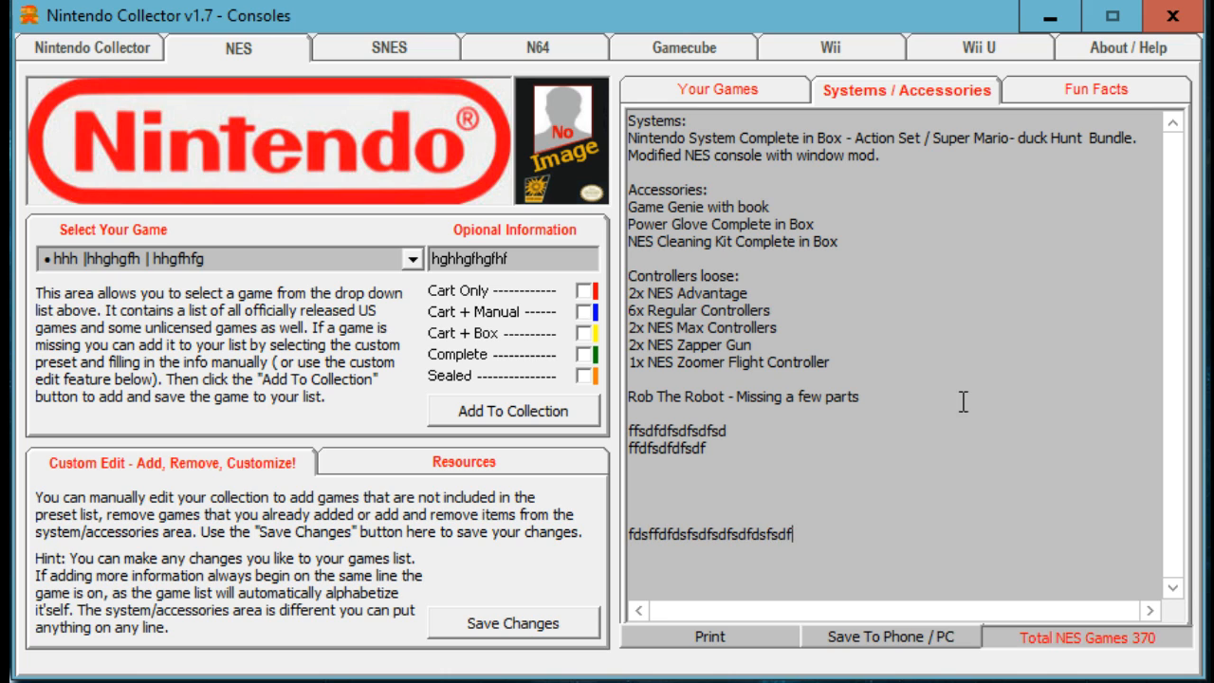
{"action": "key", "text": "Return"}
{"action": "key", "text": "Return"}
{"action": "key", "text": "Return"}
{"action": "key", "text": "Return"}
{"action": "key", "text": "Return"}
{"action": "type", "text": "fdsffsdfsdf"}
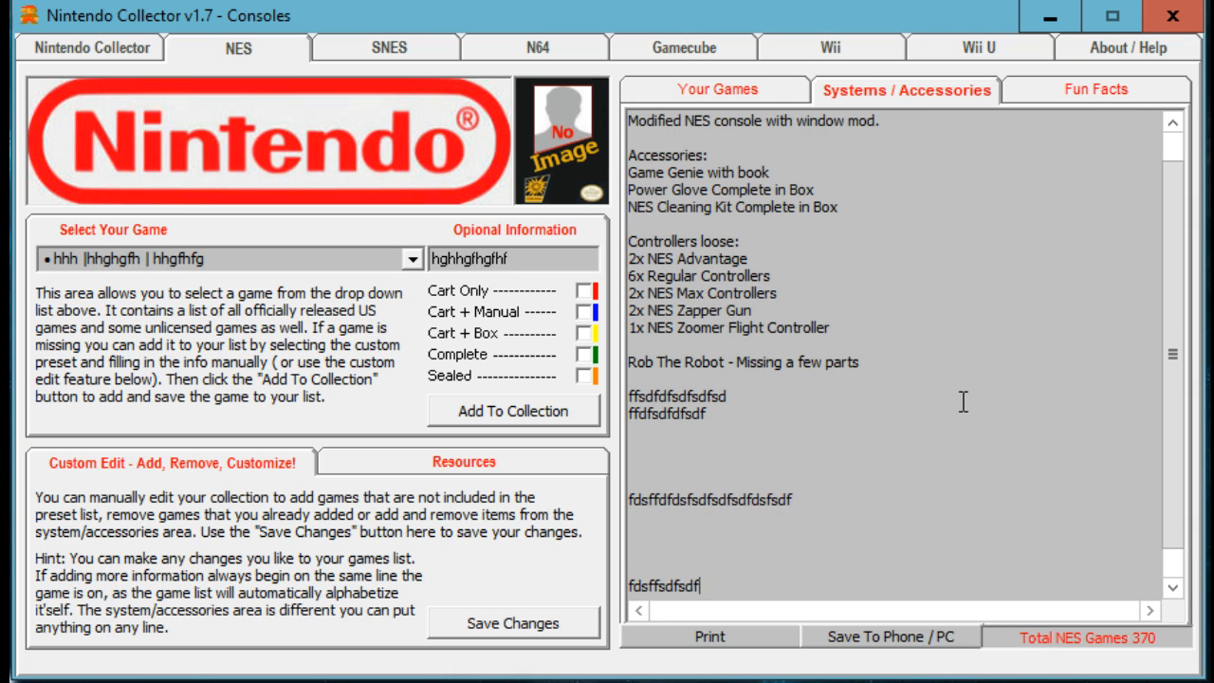
{"action": "key", "text": "ctrl+z"}
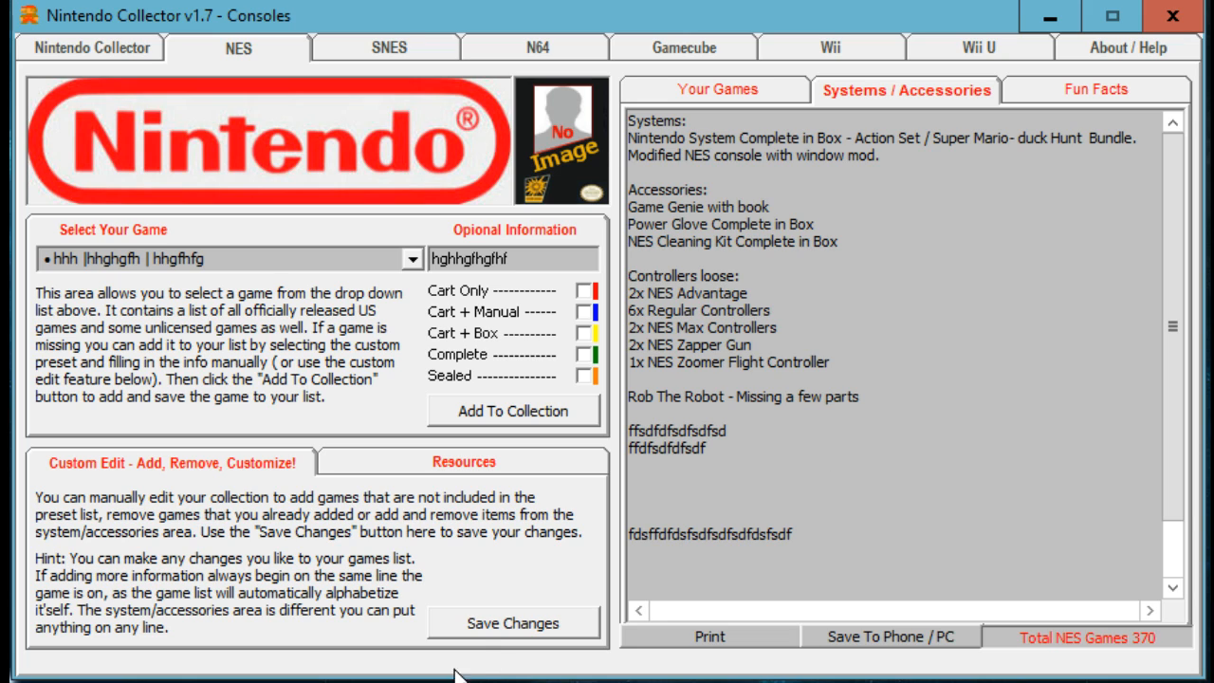
Save the systems and accessories changes and recheck the list's layout after visiting the owned games list
{"action": "left_click", "coordinate": [528, 625]}
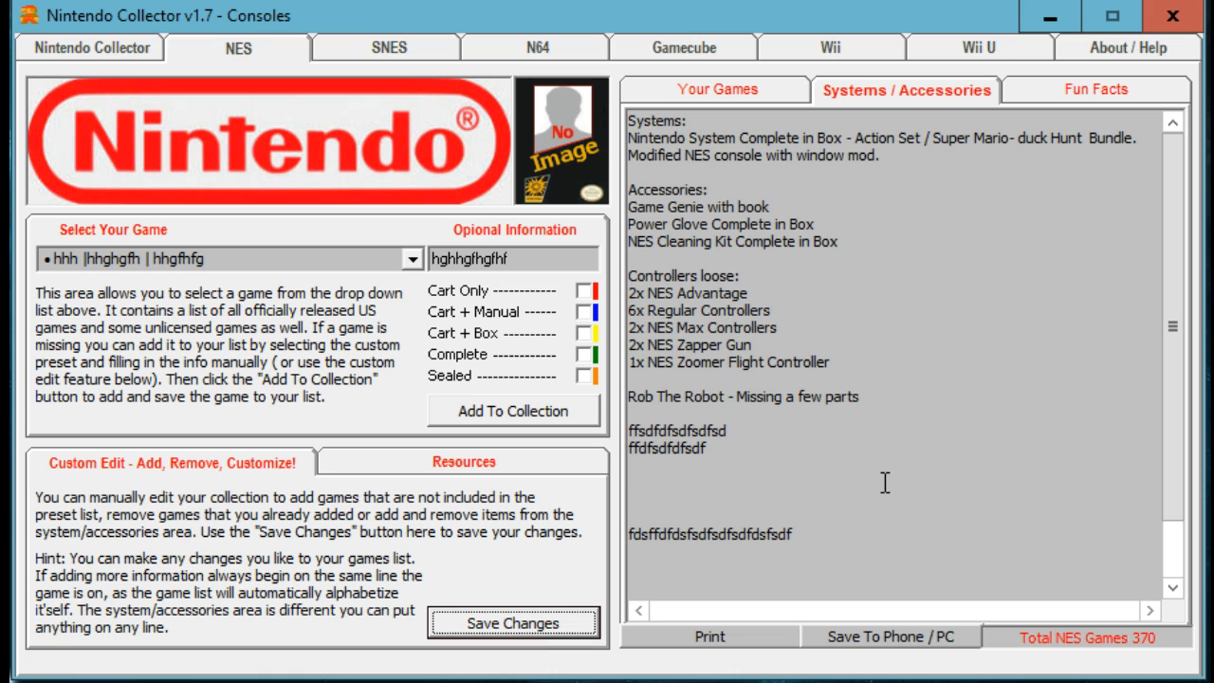
{"action": "scroll", "coordinate": [884, 482], "scroll_direction": "down", "scroll_amount": 2}
{"action": "scroll", "coordinate": [883, 483], "scroll_direction": "up", "scroll_amount": 2}
{"action": "scroll", "coordinate": [877, 311], "scroll_direction": "down", "scroll_amount": 2}
{"action": "scroll", "coordinate": [877, 311], "scroll_direction": "up", "scroll_amount": 2}
{"action": "left_click", "coordinate": [710, 88]}
{"action": "left_click", "coordinate": [869, 89]}
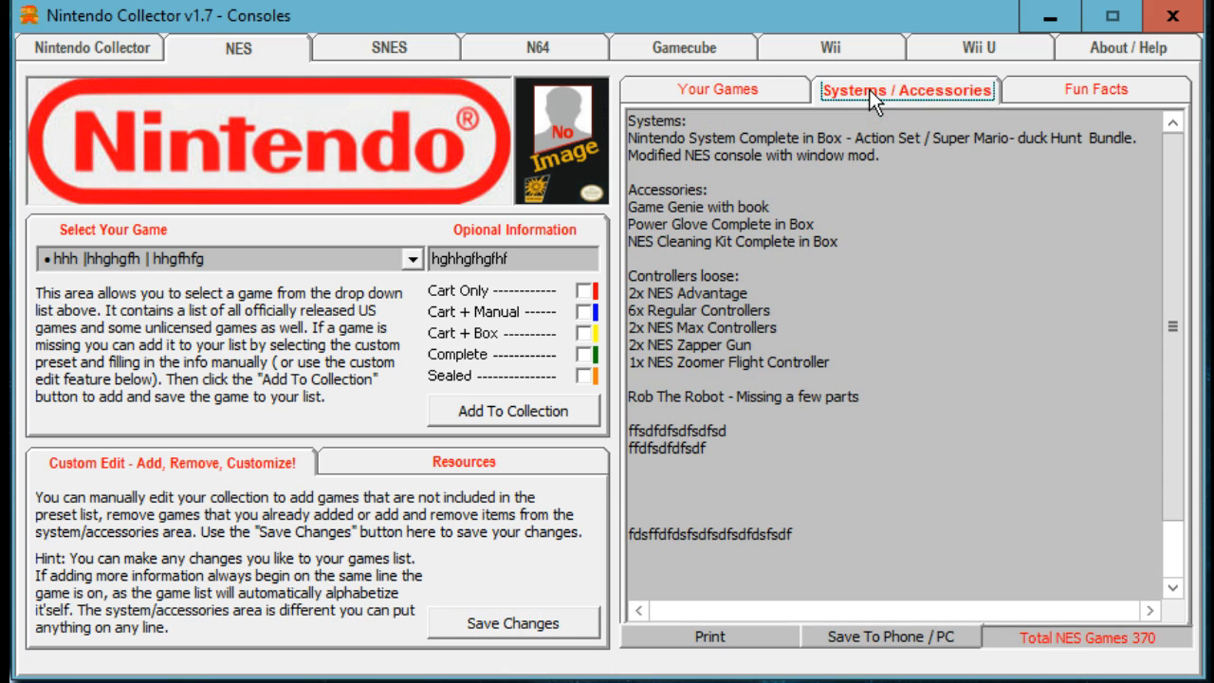
View the NES fun facts, return to the owned games list and show the NES resources
{"action": "left_click", "coordinate": [1050, 86]}
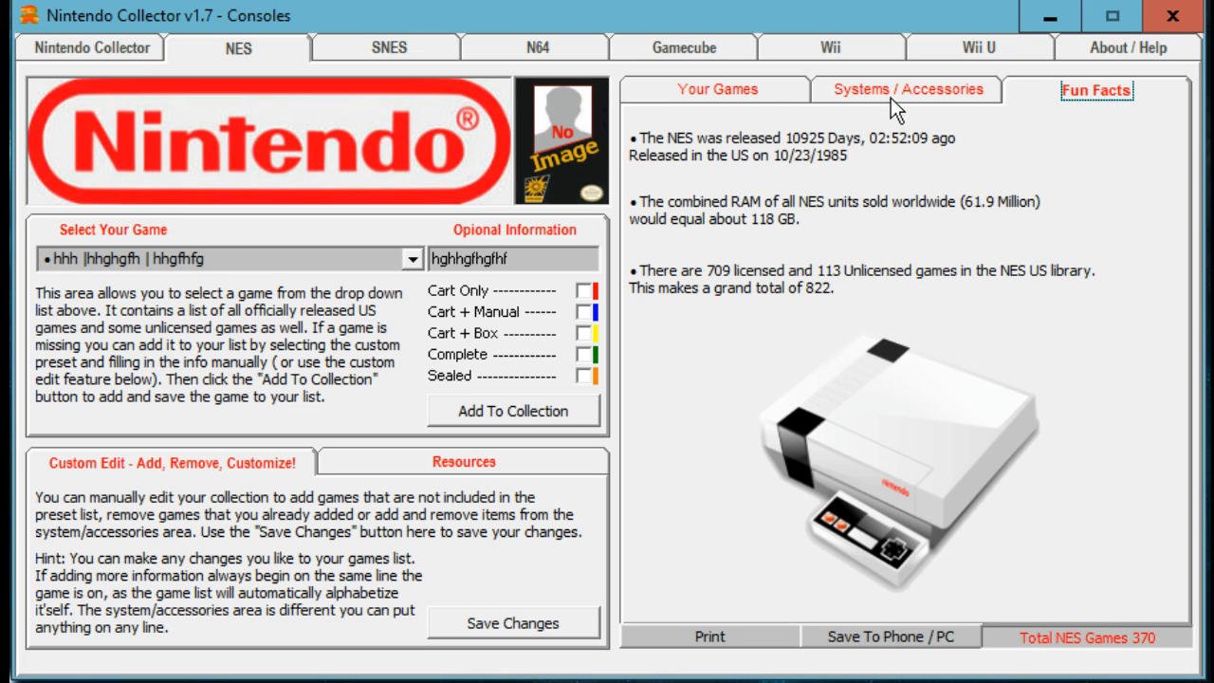
{"action": "left_click", "coordinate": [859, 90]}
{"action": "left_click", "coordinate": [723, 81]}
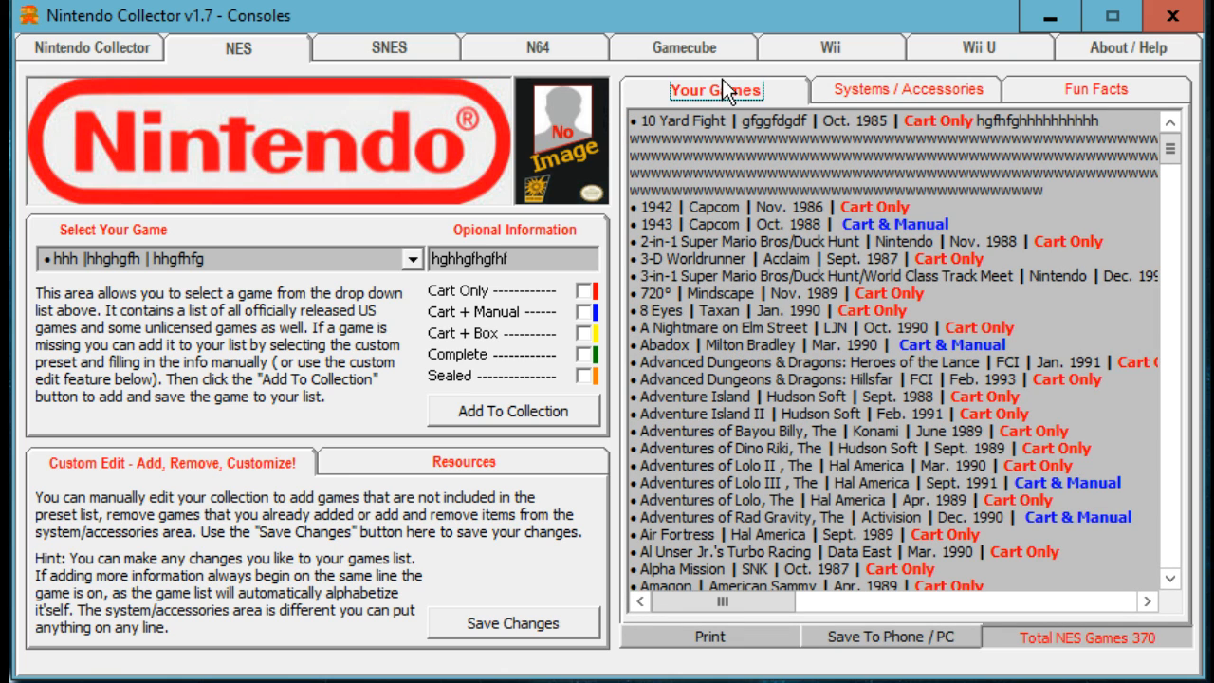
{"action": "left_click", "coordinate": [585, 464]}
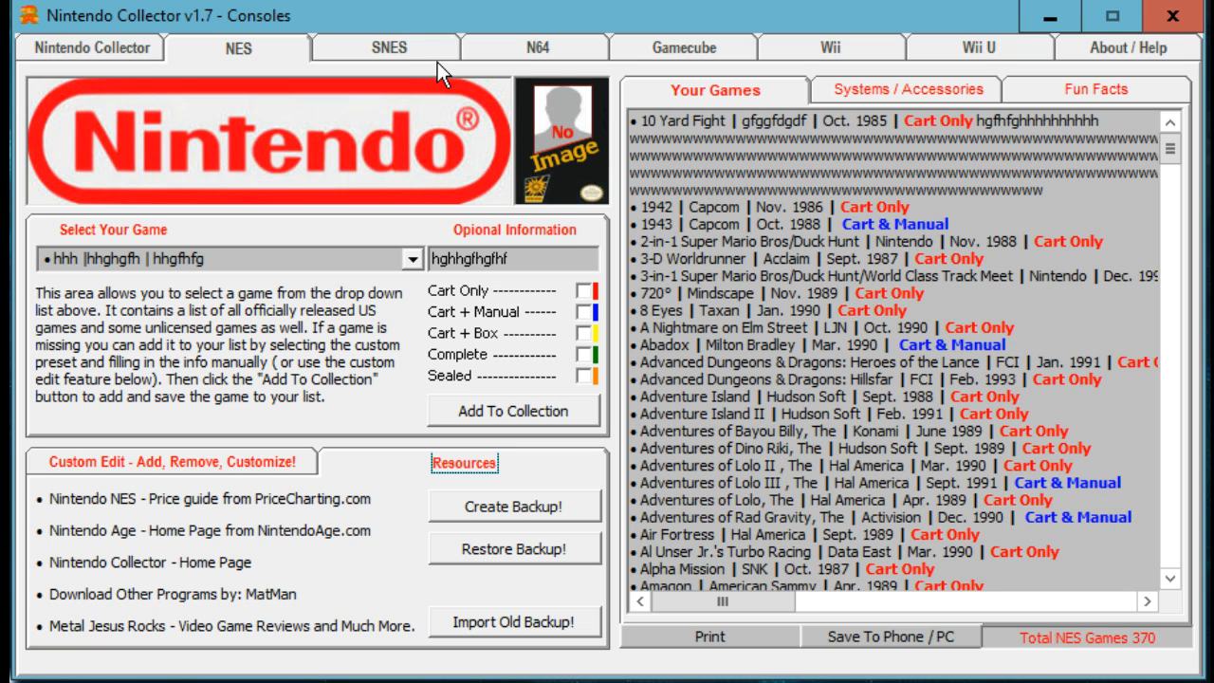
Open the SNES collection page and look over its owned games list
{"action": "left_click", "coordinate": [388, 50]}
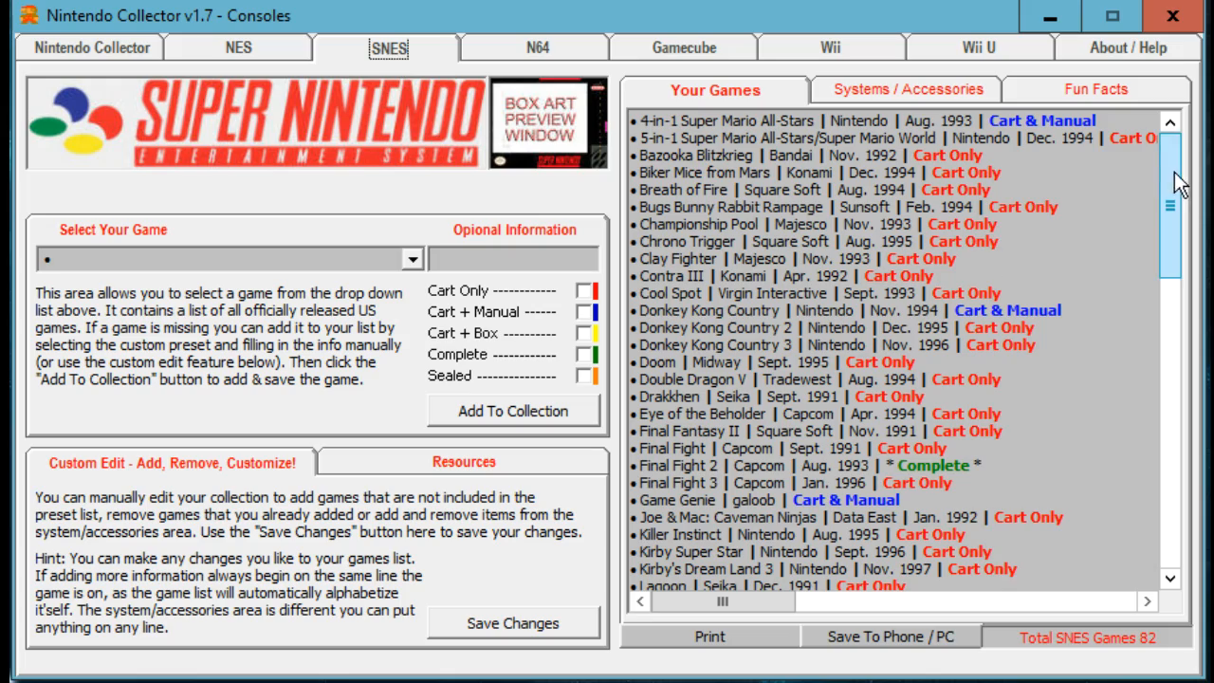
{"action": "mouse_move", "coordinate": [1174, 171]}
{"action": "left_mouse_down"}
{"action": "mouse_move", "coordinate": [1173, 504]}
{"action": "mouse_move", "coordinate": [1182, 169]}
{"action": "left_mouse_up"}
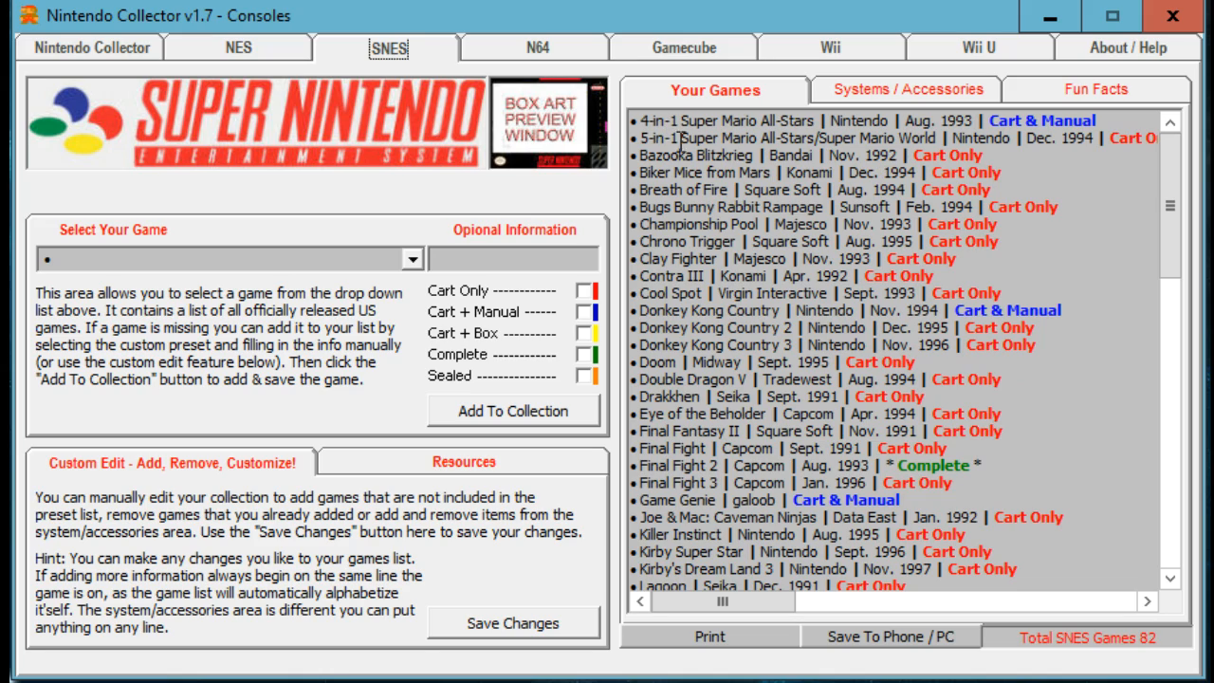
{"action": "mouse_move", "coordinate": [1175, 186]}
{"action": "left_mouse_down"}
{"action": "mouse_move", "coordinate": [1180, 463]}
{"action": "mouse_move", "coordinate": [1177, 176]}
{"action": "left_mouse_up"}
Create a backup of the collection from the SNES resources
{"action": "left_click", "coordinate": [461, 462]}
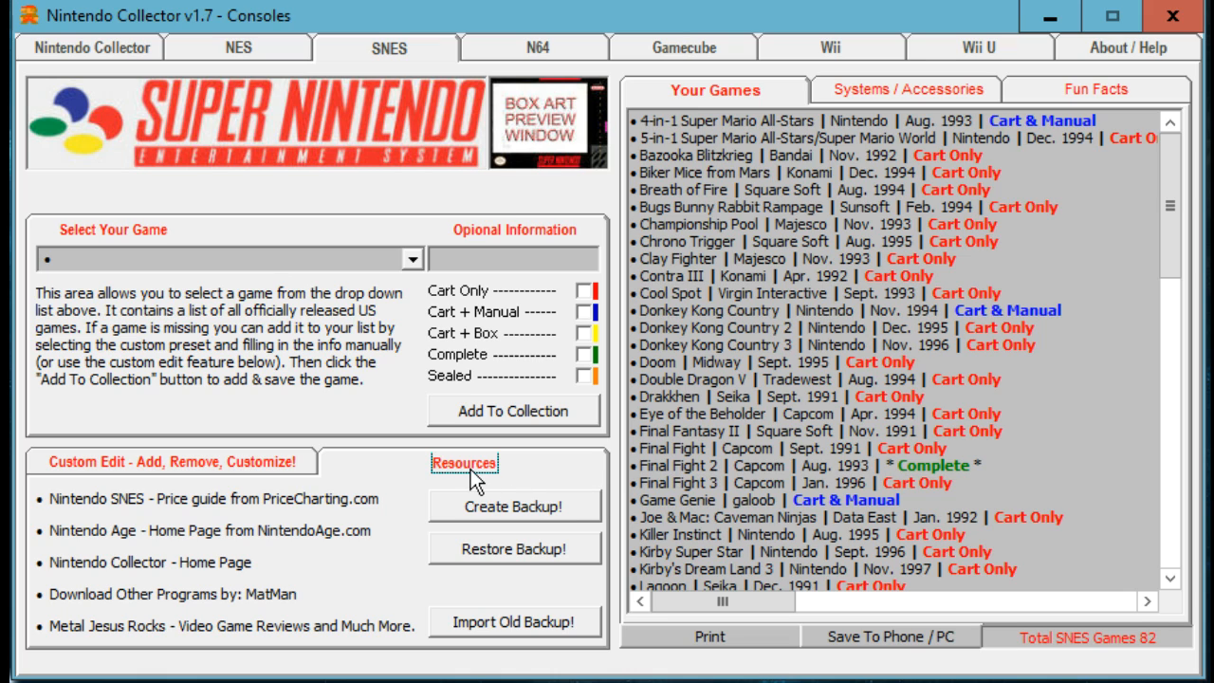
{"action": "left_click", "coordinate": [518, 509]}
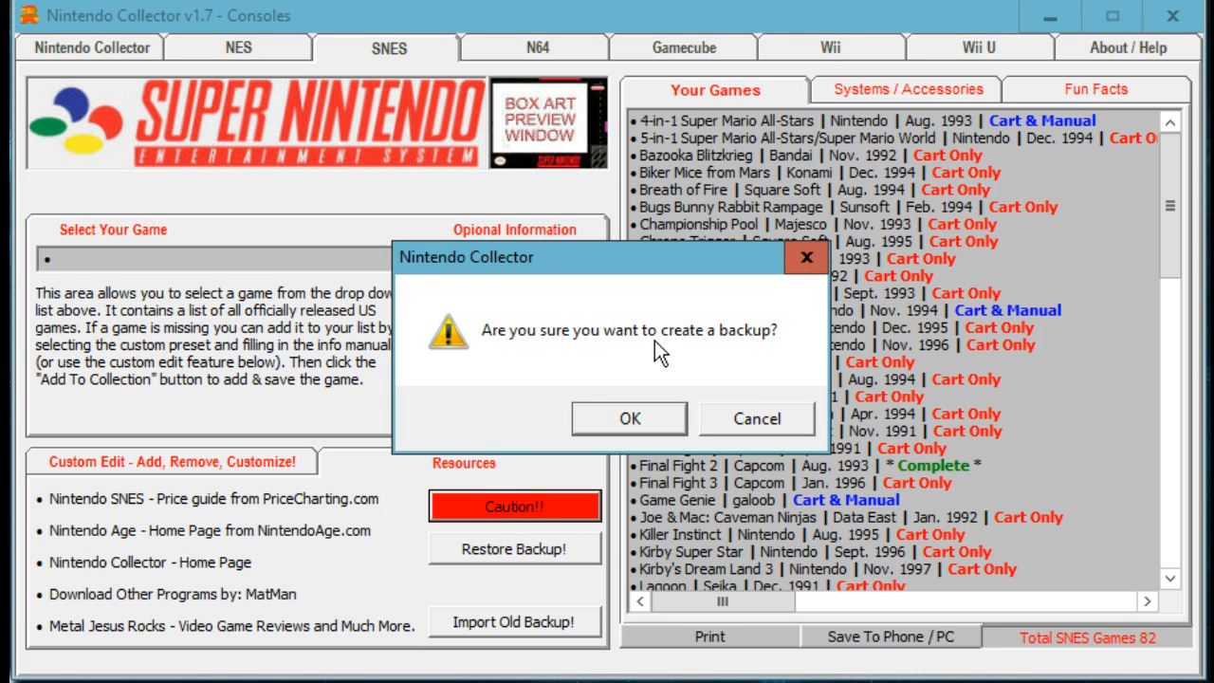
{"action": "left_click", "coordinate": [630, 422]}
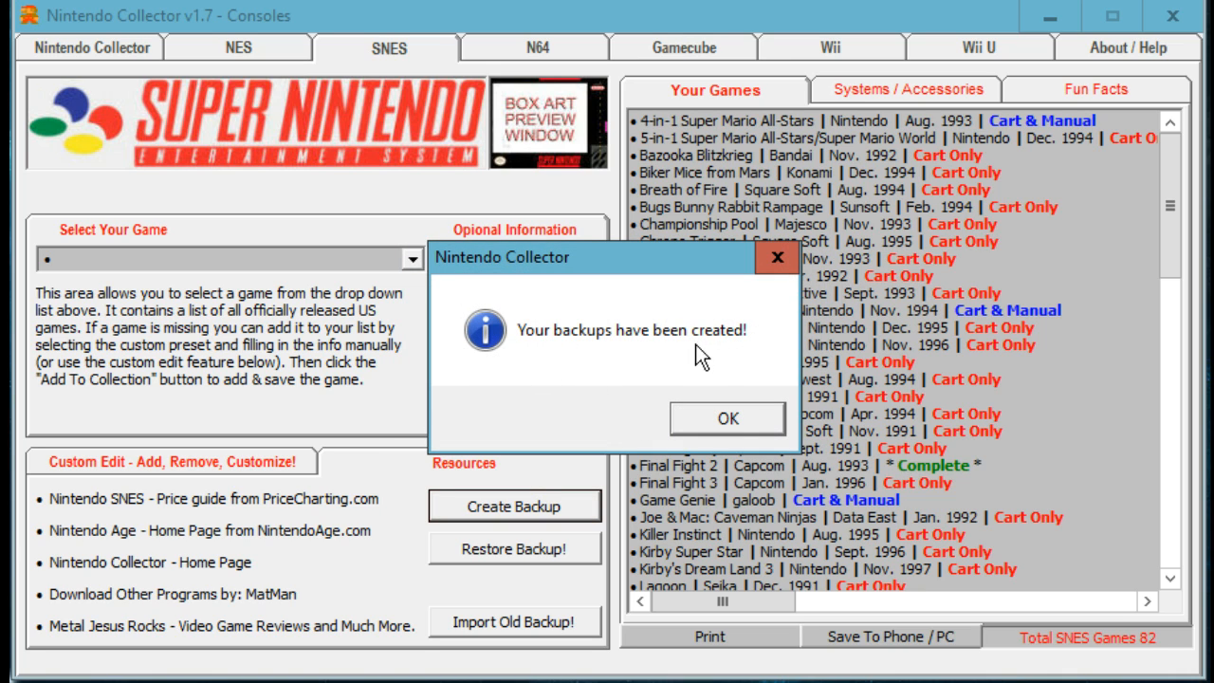
{"action": "left_click", "coordinate": [731, 415]}
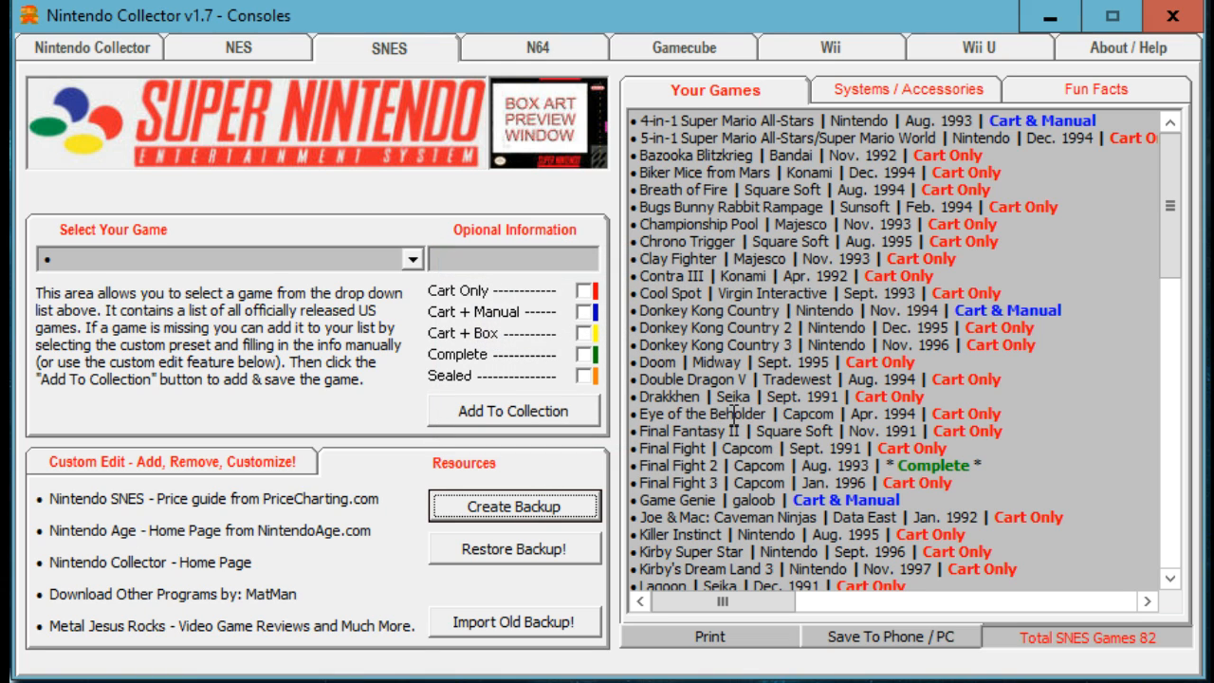
{"action": "left_click", "coordinate": [712, 443]}
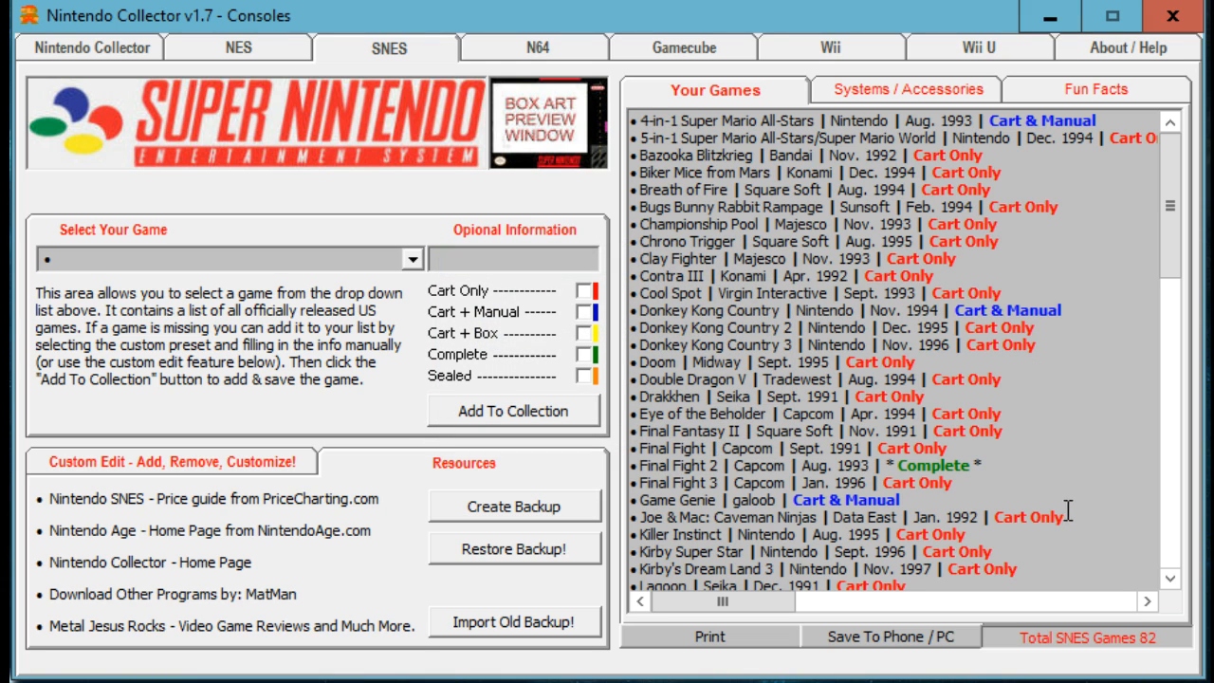
Delete every SNES game listed after Biker Mice from Mars and save the changes to the collection
{"action": "left_click_drag", "start_coordinate": [1171, 275], "coordinate": [1181, 569]}
{"action": "left_click_drag", "start_coordinate": [1043, 563], "coordinate": [634, 190]}
{"action": "key", "text": "Delete"}
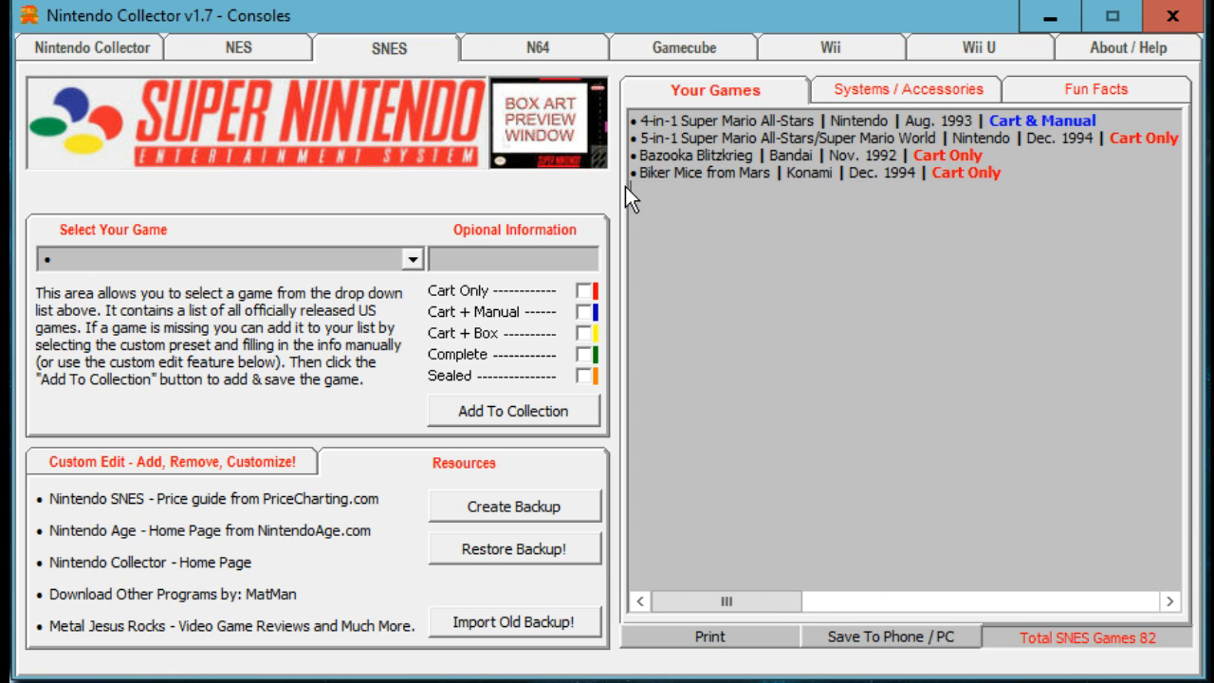
{"action": "left_click", "coordinate": [280, 470]}
{"action": "left_click", "coordinate": [548, 618]}
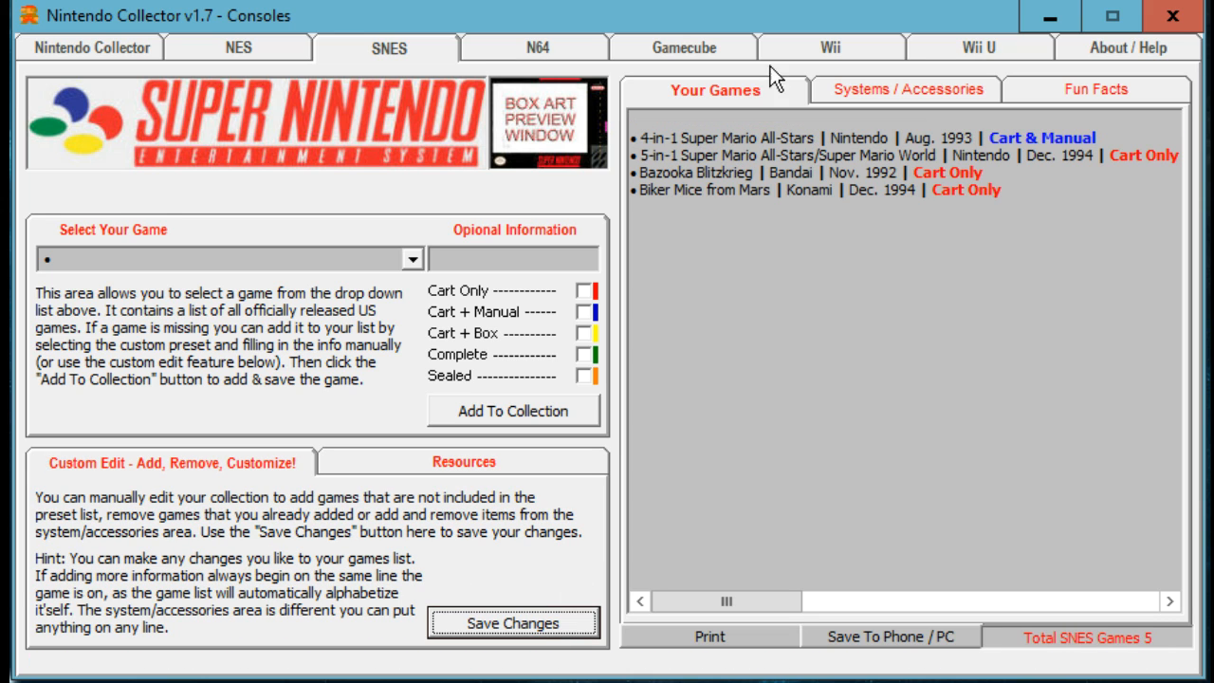
Remove the Mario Paint, Leathal Enfourcers, Super Scope 6 and Super GameBoy lines from the SNES accessories and save the changes
{"action": "left_click", "coordinate": [871, 84]}
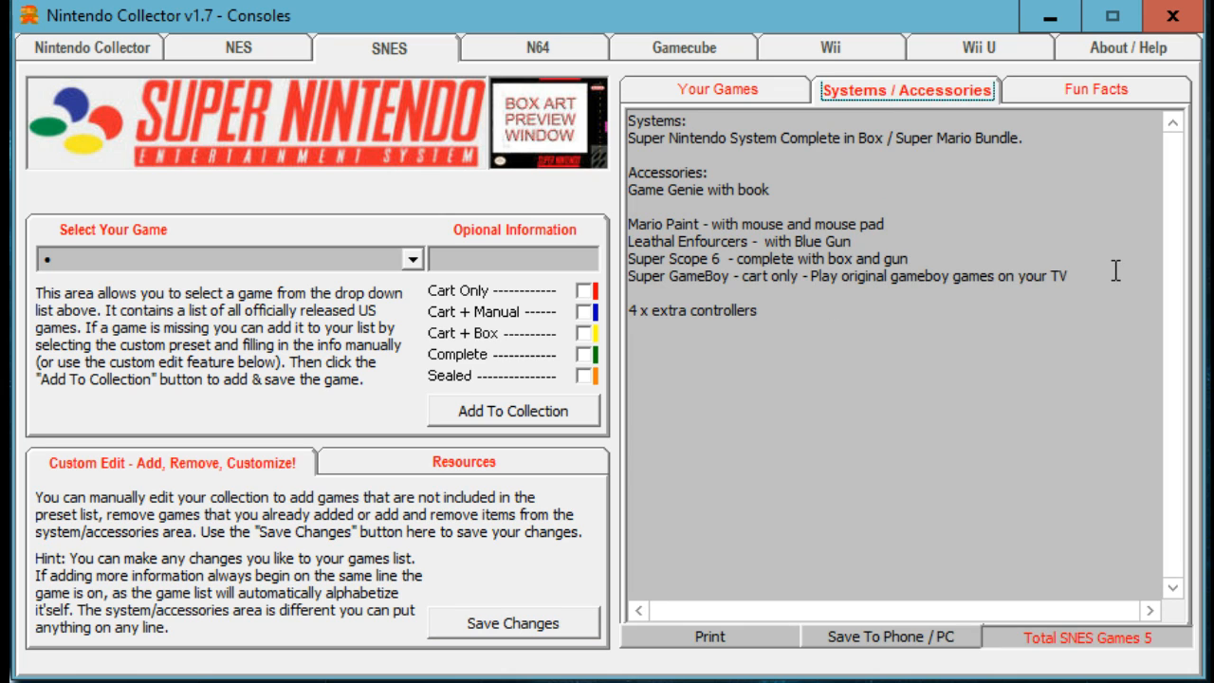
{"action": "mouse_move", "coordinate": [1110, 275]}
{"action": "left_mouse_down"}
{"action": "mouse_move", "coordinate": [559, 248]}
{"action": "mouse_move", "coordinate": [564, 212]}
{"action": "left_mouse_up"}
{"action": "key", "text": "BackSpace"}
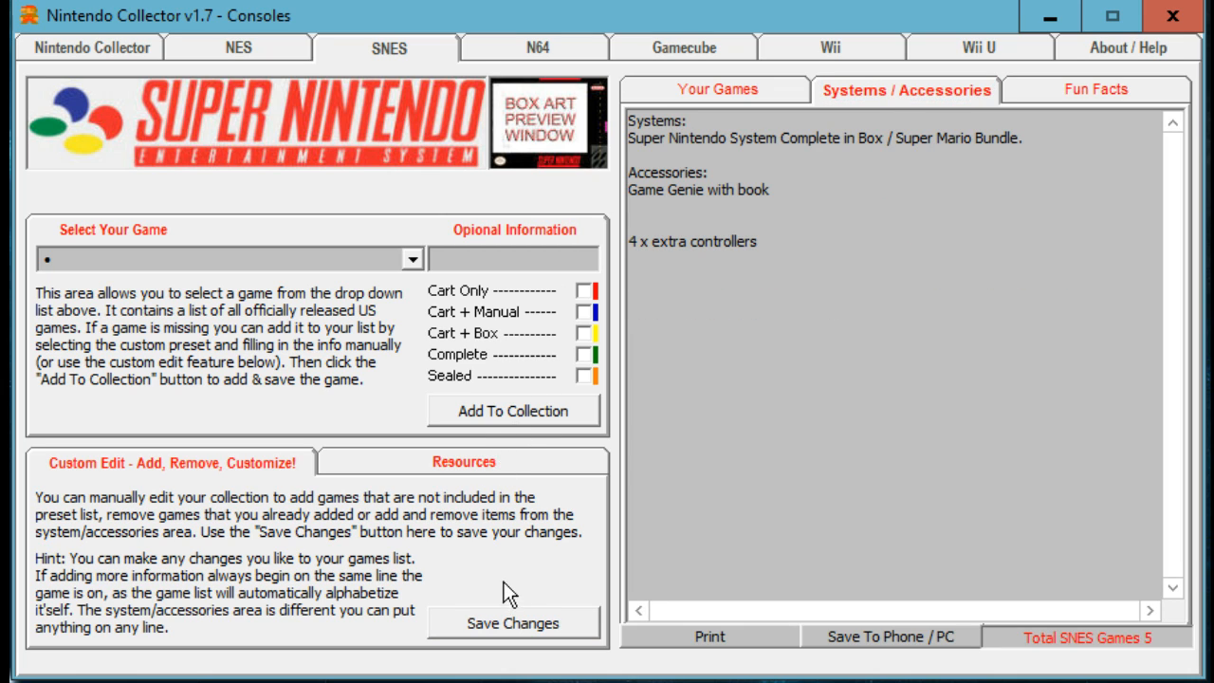
{"action": "left_click", "coordinate": [510, 611]}
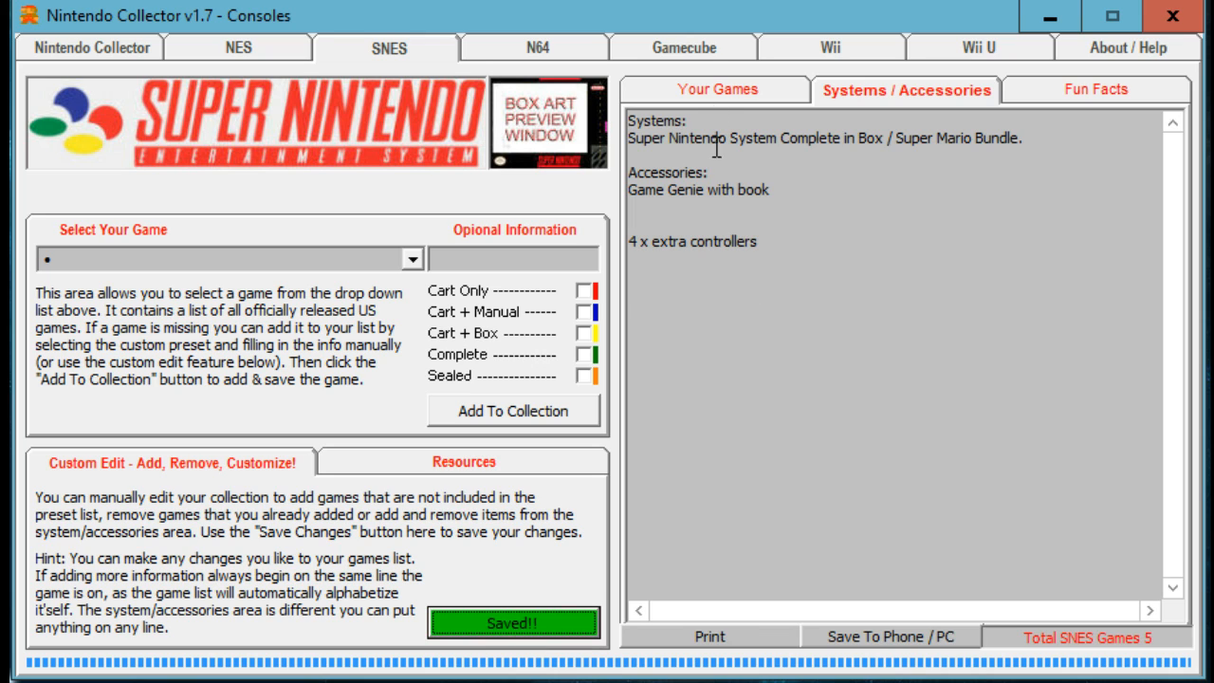
Return to the owned SNES games and restore the SNES collection from its backup, accepting replacement of the current lists
{"action": "left_click", "coordinate": [724, 91]}
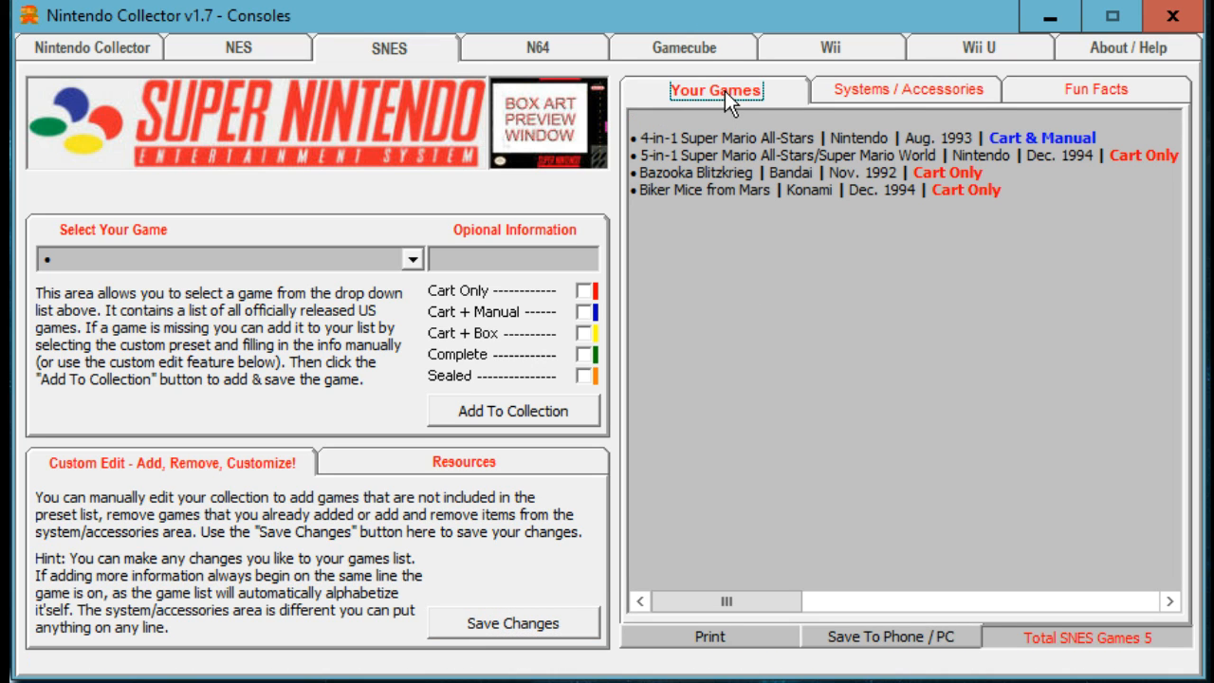
{"action": "left_click", "coordinate": [445, 465]}
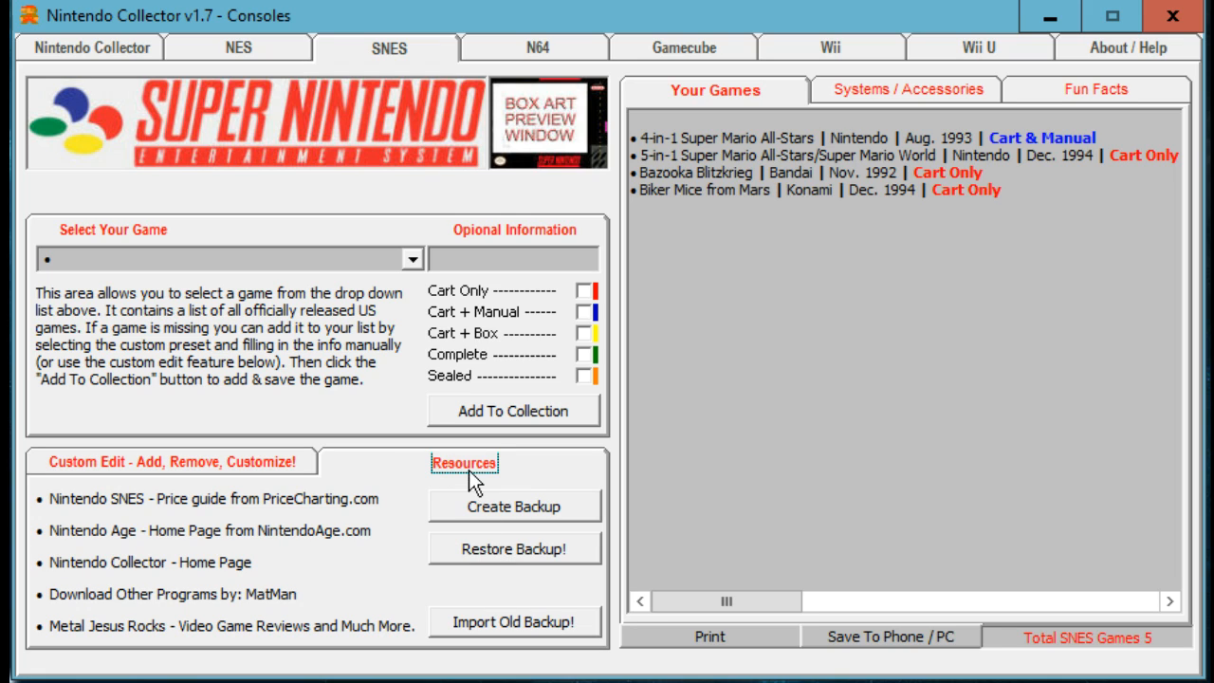
{"action": "left_click", "coordinate": [514, 551]}
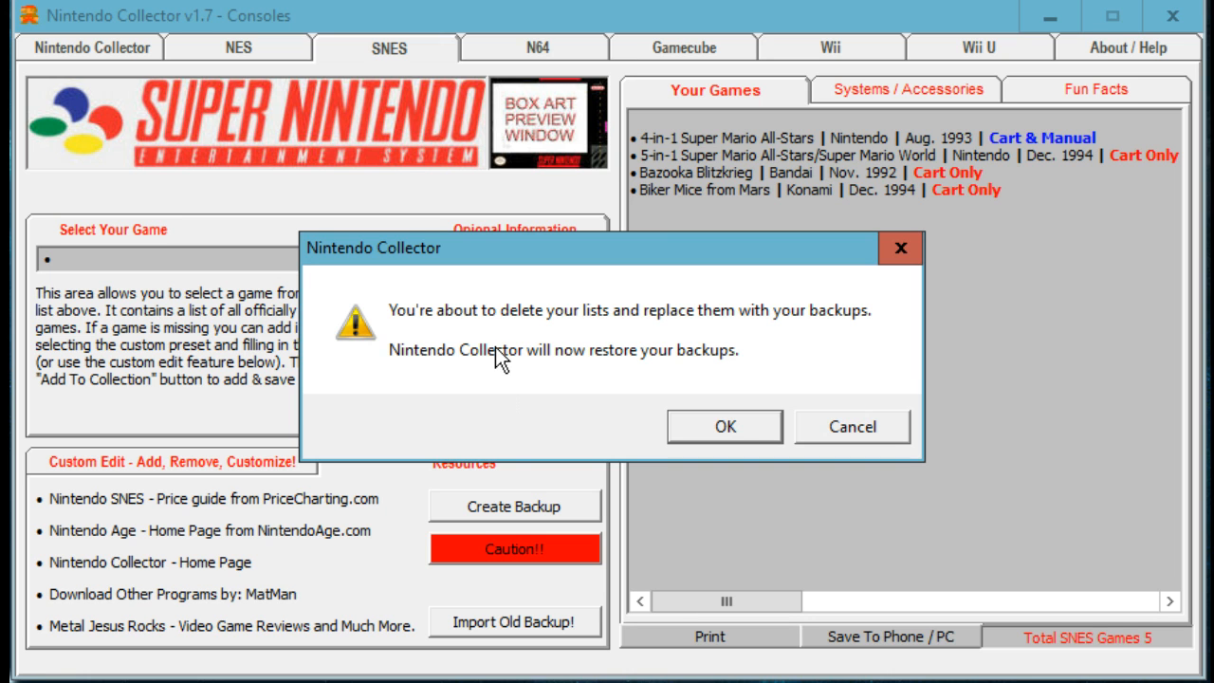
{"action": "left_click", "coordinate": [710, 424]}
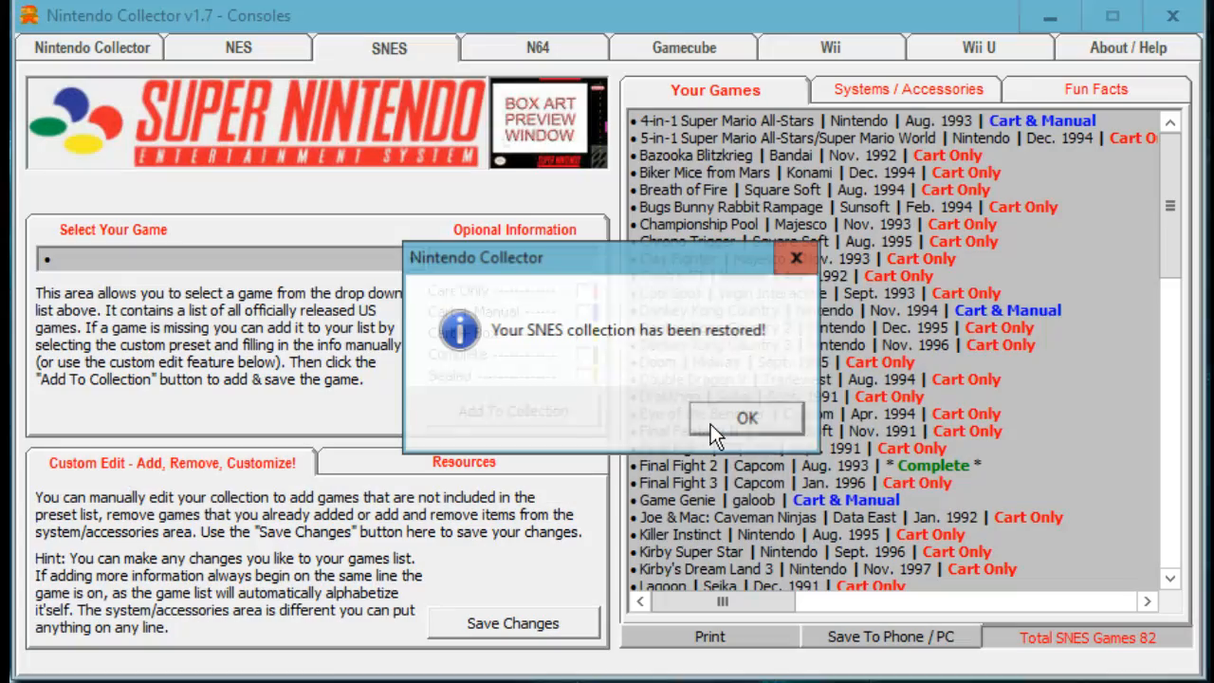
{"action": "left_click", "coordinate": [721, 426]}
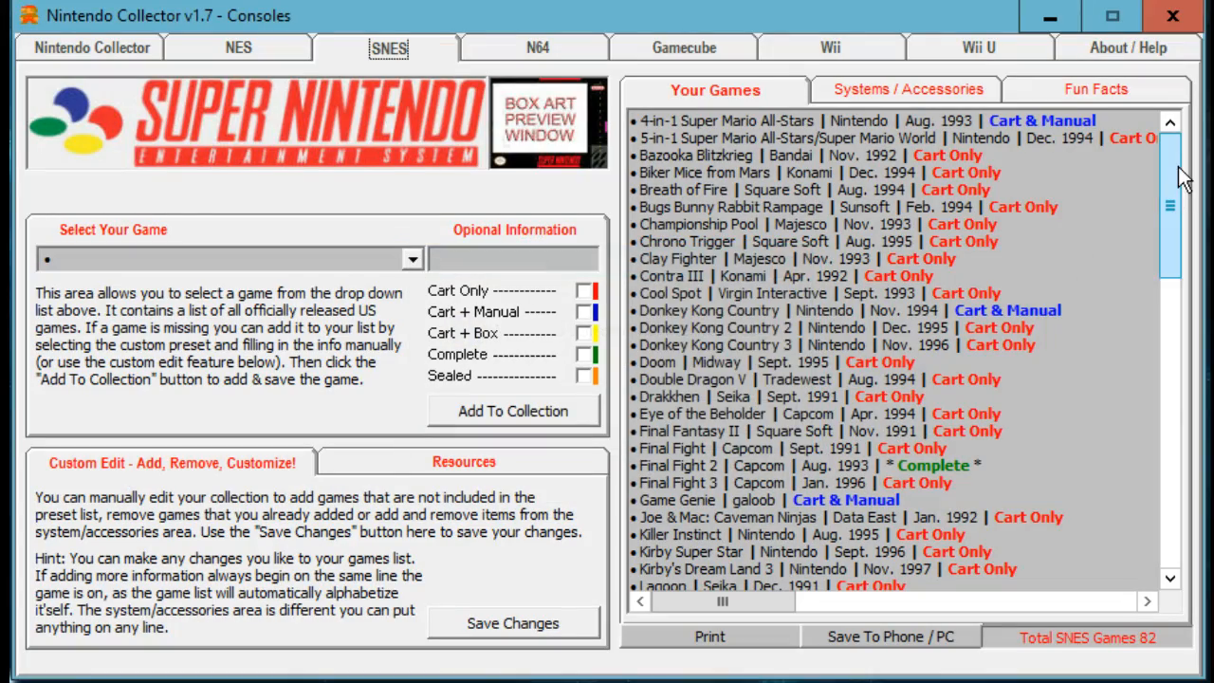
Check the restored SNES games list and the systems and accessories list
{"action": "left_click_drag", "start_coordinate": [1170, 205], "coordinate": [1027, 103]}
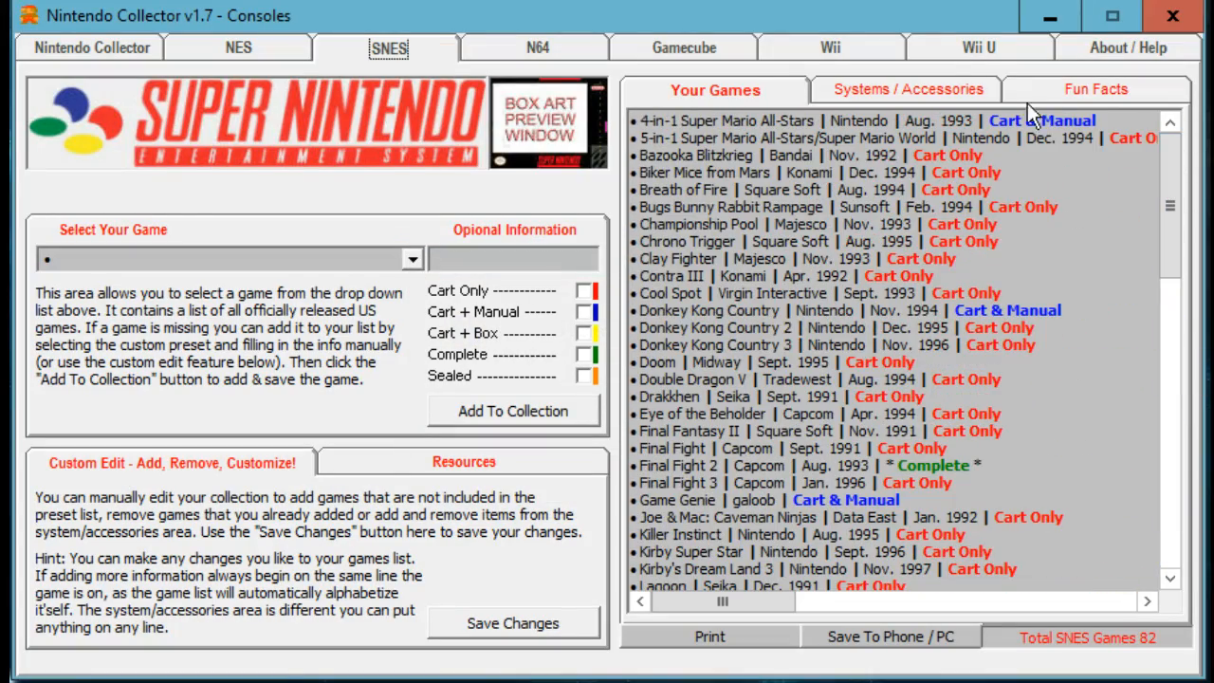
{"action": "left_click", "coordinate": [954, 106]}
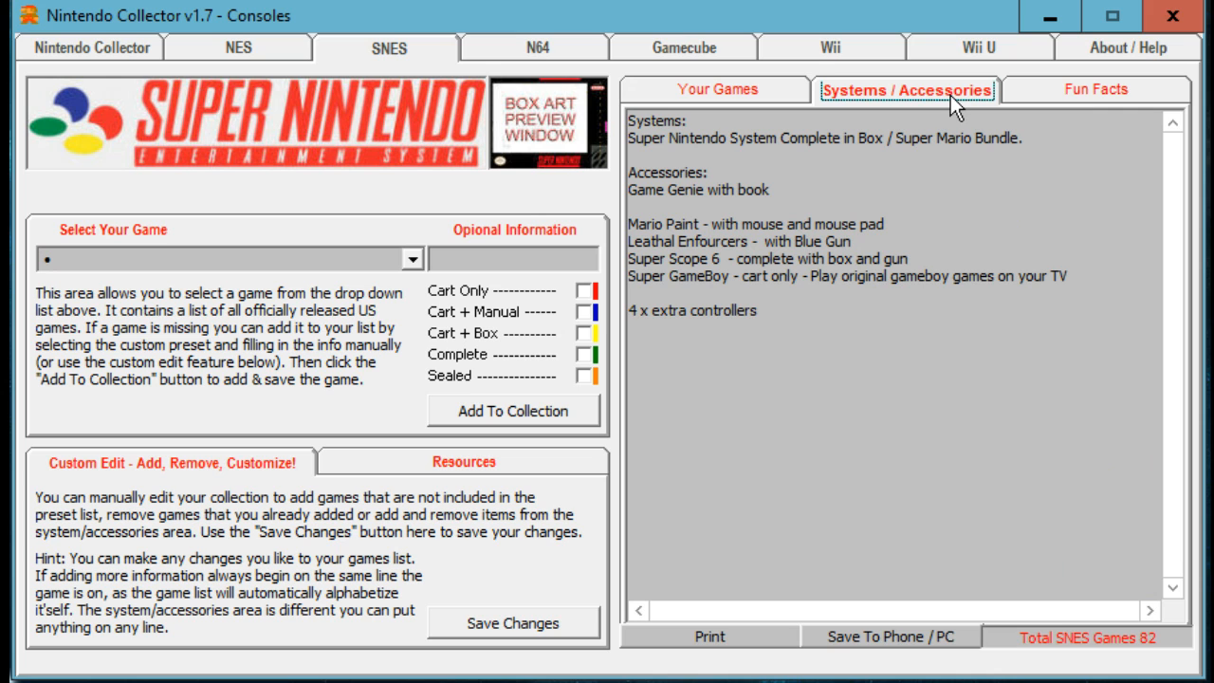
{"action": "left_click", "coordinate": [739, 93]}
Restore the NES collection from its backup and look over the restored games list
{"action": "left_click", "coordinate": [236, 53]}
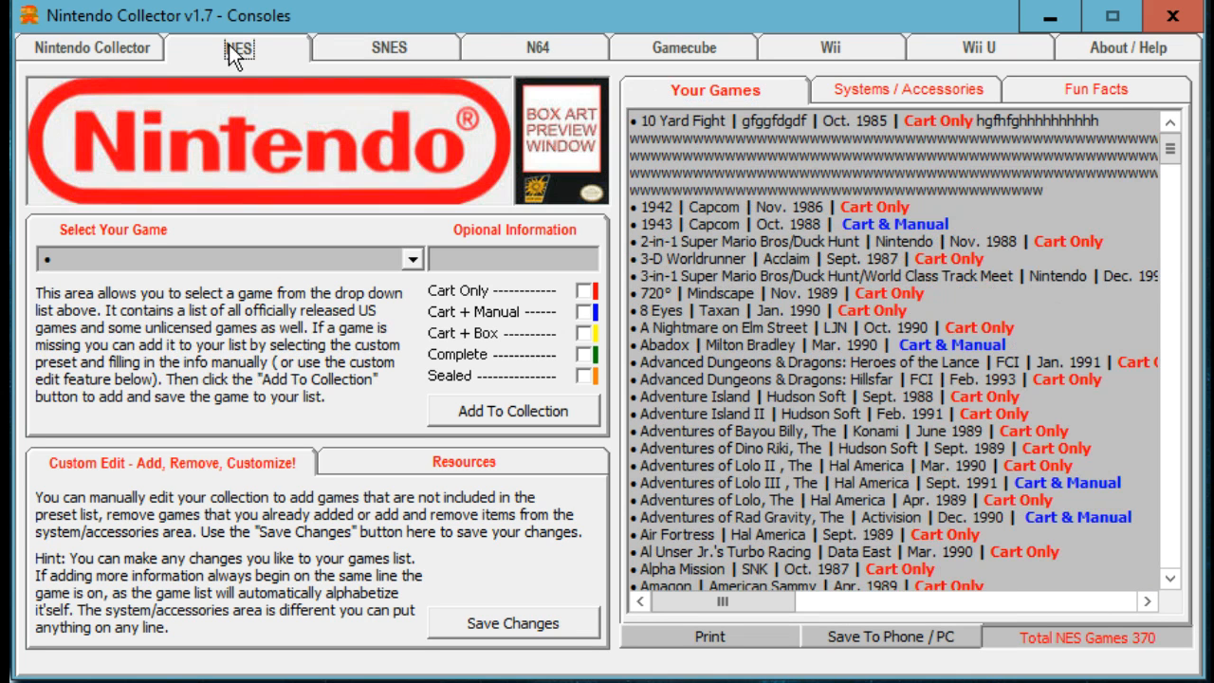
{"action": "left_click", "coordinate": [494, 461]}
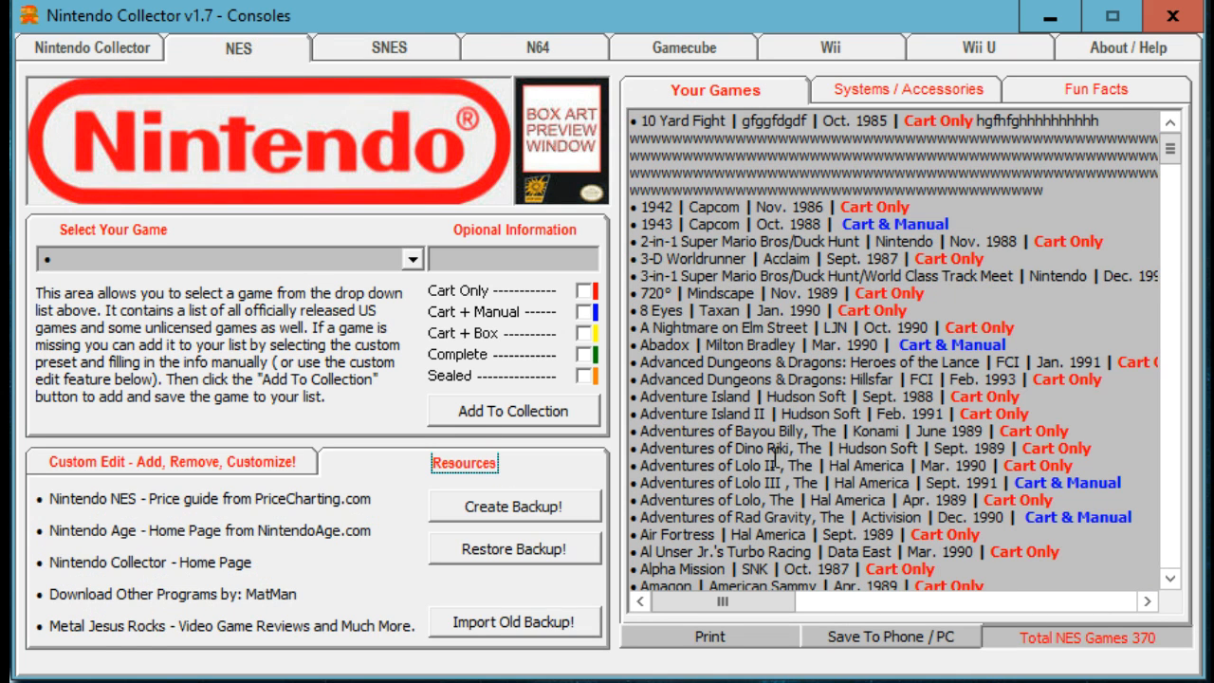
{"action": "left_click", "coordinate": [528, 545]}
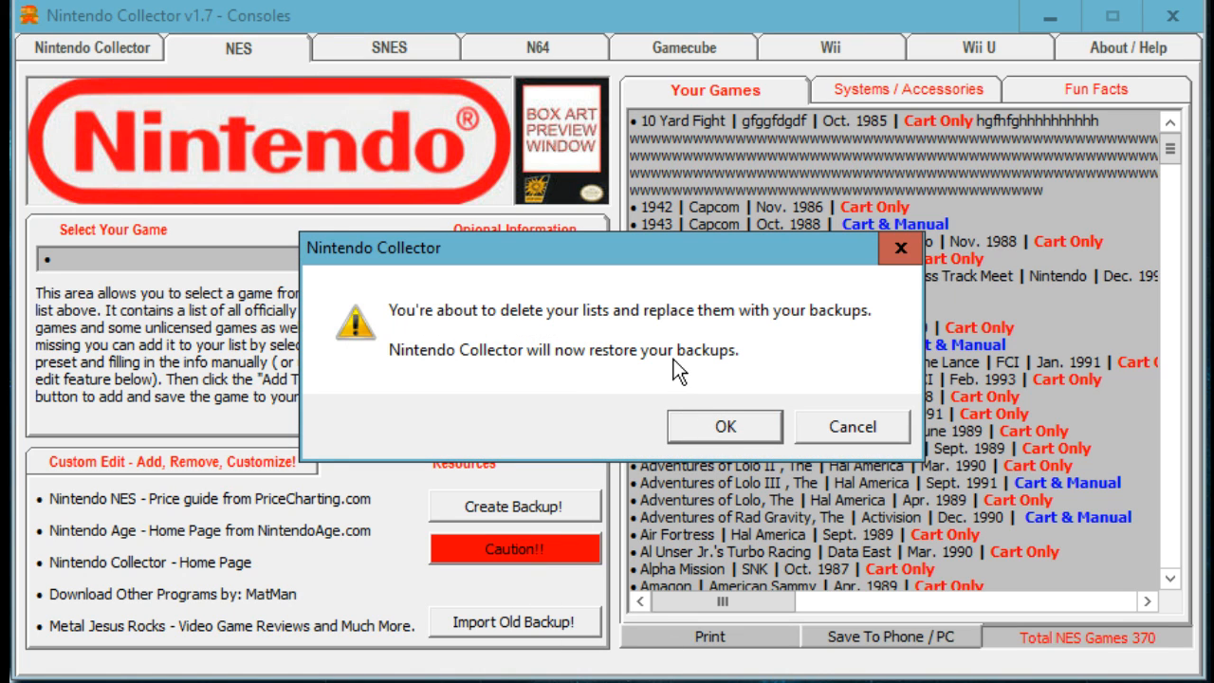
{"action": "left_click", "coordinate": [738, 431]}
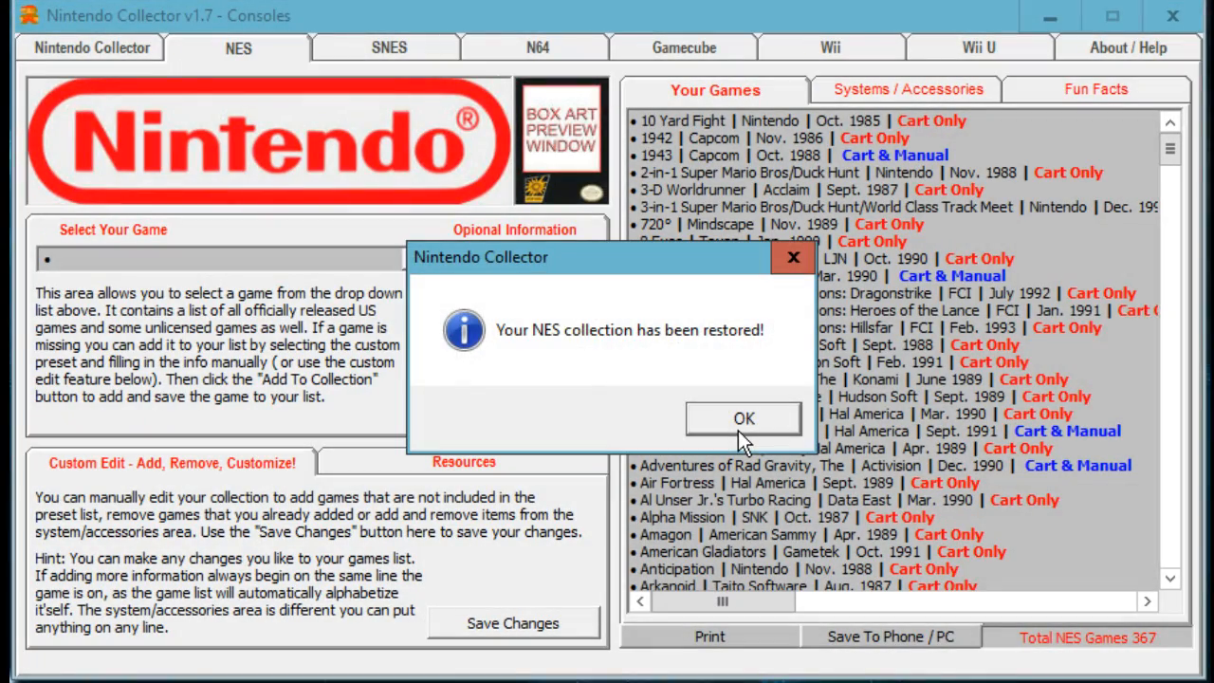
{"action": "left_click", "coordinate": [737, 431]}
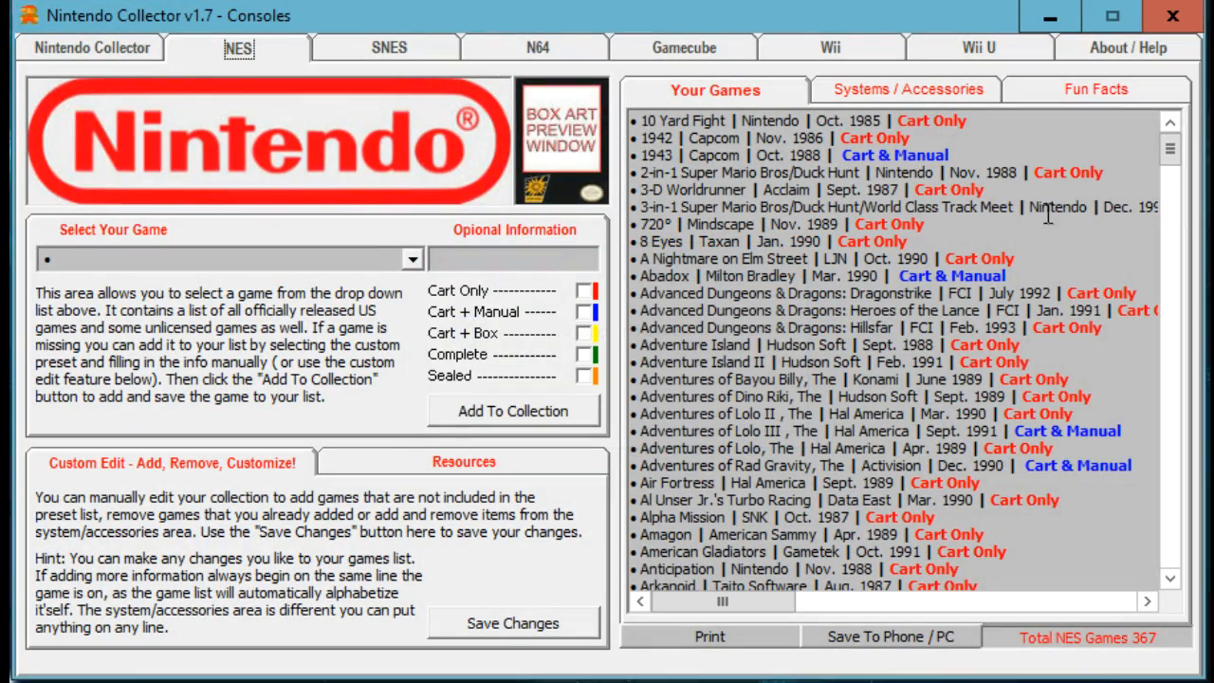
{"action": "mouse_move", "coordinate": [1176, 163]}
{"action": "left_mouse_down"}
{"action": "mouse_move", "coordinate": [1181, 501]}
{"action": "mouse_move", "coordinate": [1176, 201]}
{"action": "mouse_move", "coordinate": [1196, 157]}
{"action": "left_mouse_up"}
Import the old v1.0 - v1.6 backups from the Wii U resources
{"action": "left_click", "coordinate": [983, 52]}
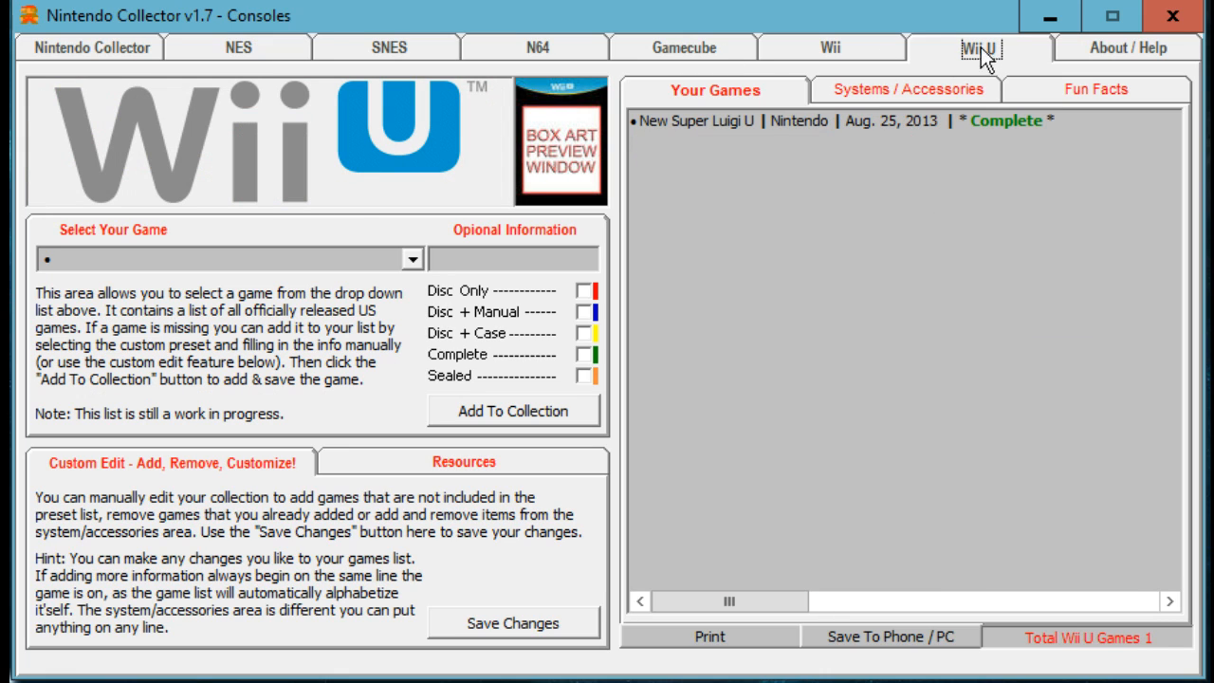
{"action": "left_click", "coordinate": [471, 463]}
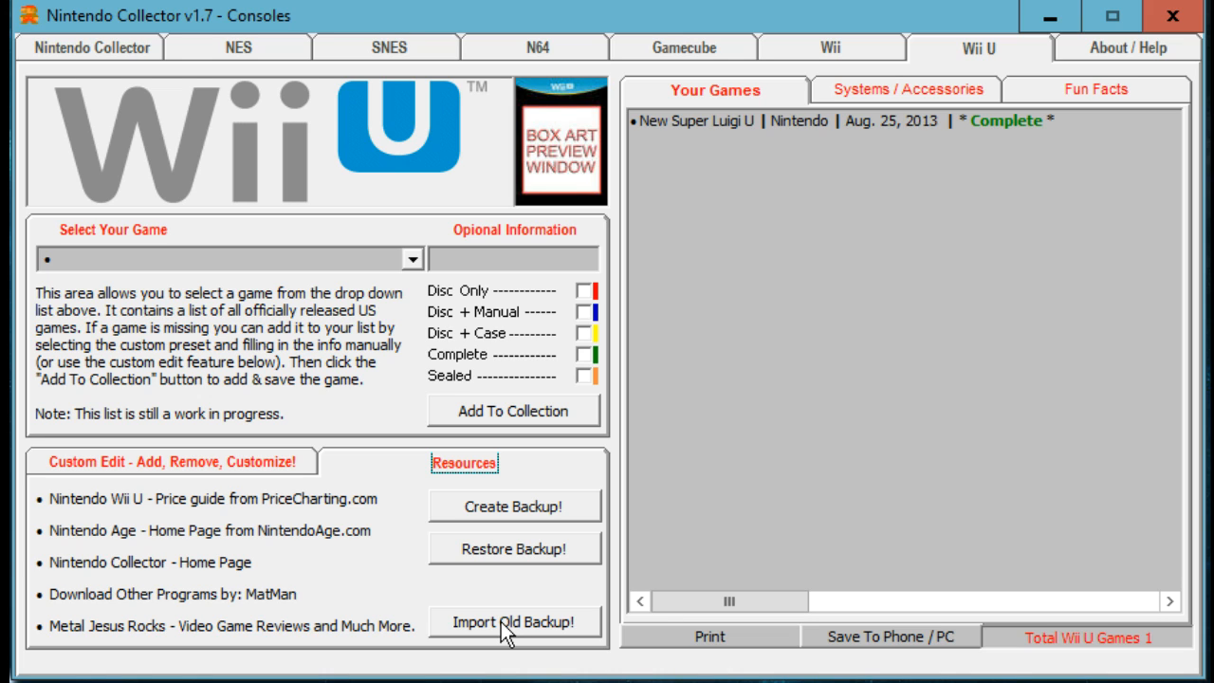
{"action": "left_click", "coordinate": [500, 621]}
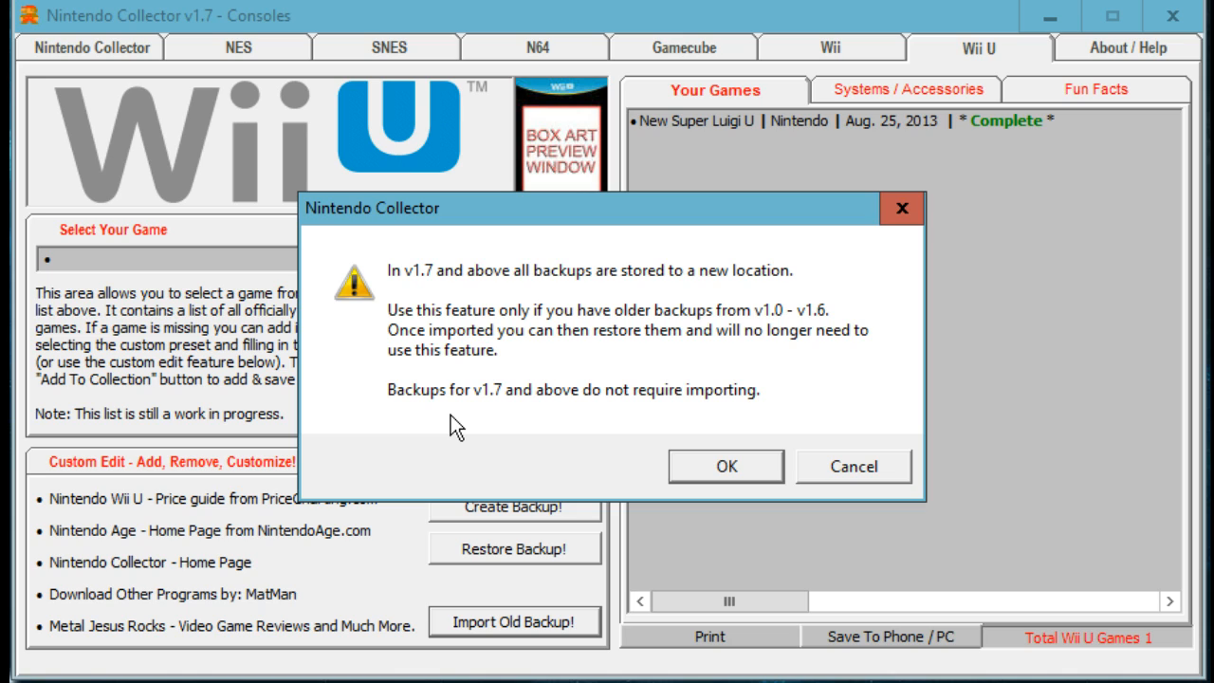
{"action": "left_click", "coordinate": [741, 468]}
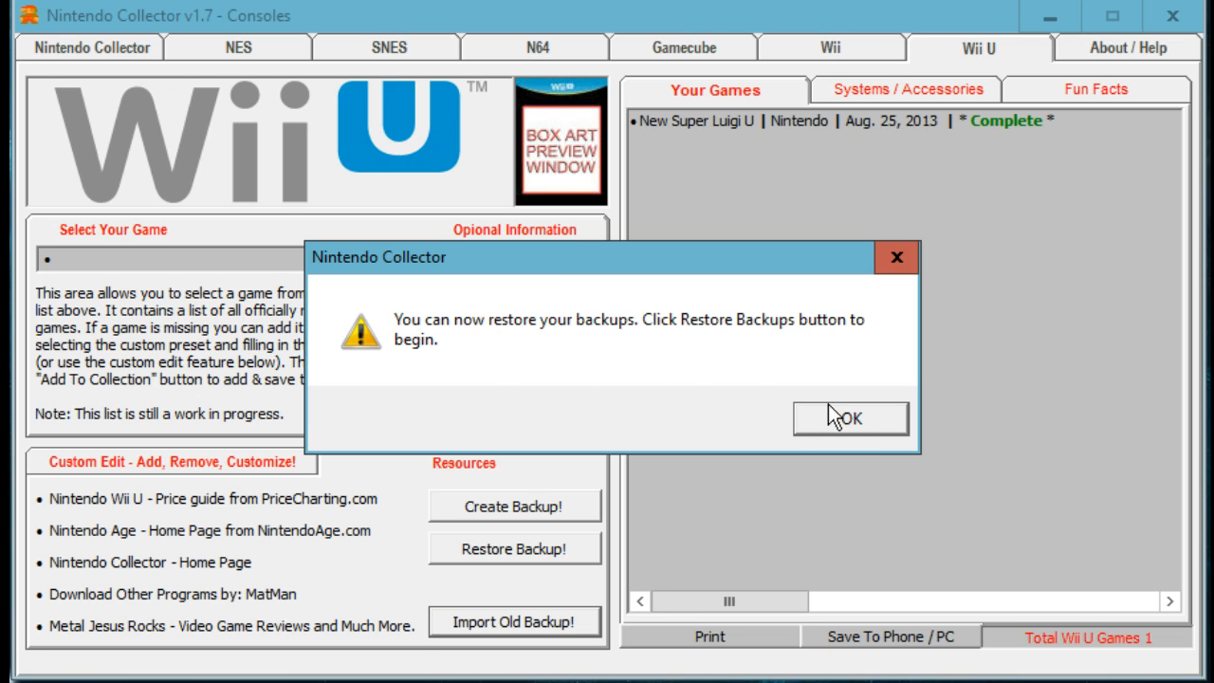
{"action": "left_click", "coordinate": [855, 422]}
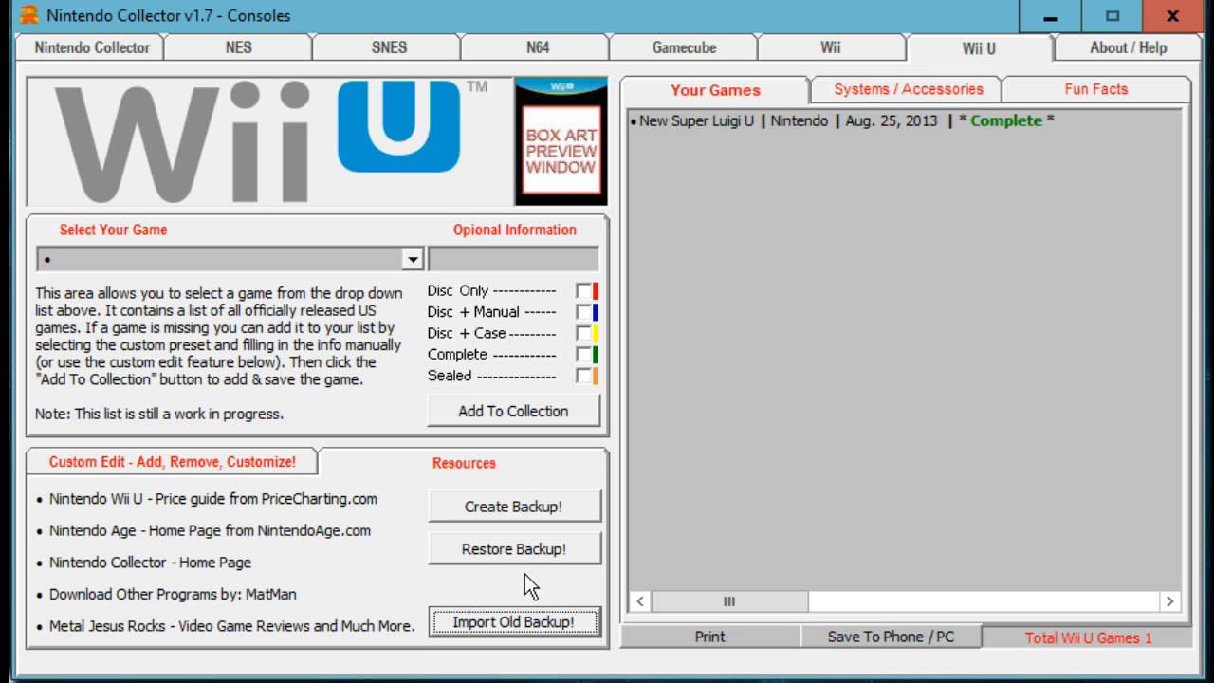
Restore the Wii U collection from the imported backup, look over its games and show the Wii U resources again
{"action": "left_click", "coordinate": [519, 548]}
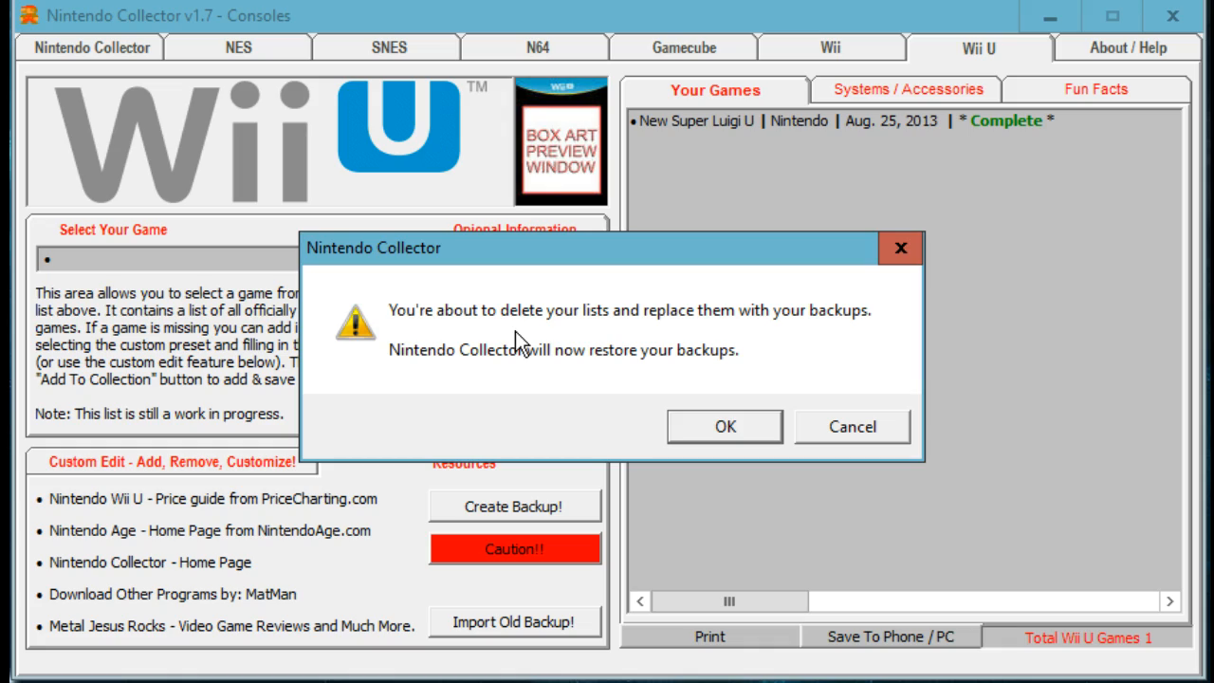
{"action": "left_click", "coordinate": [731, 421]}
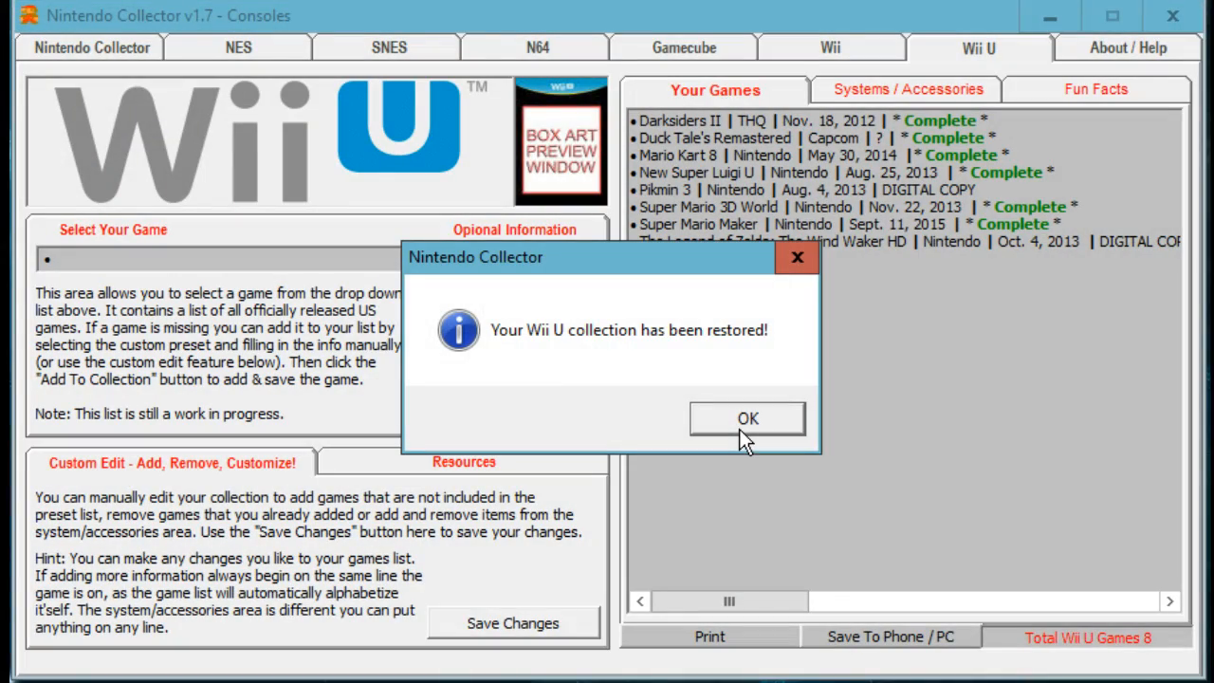
{"action": "left_click", "coordinate": [740, 428]}
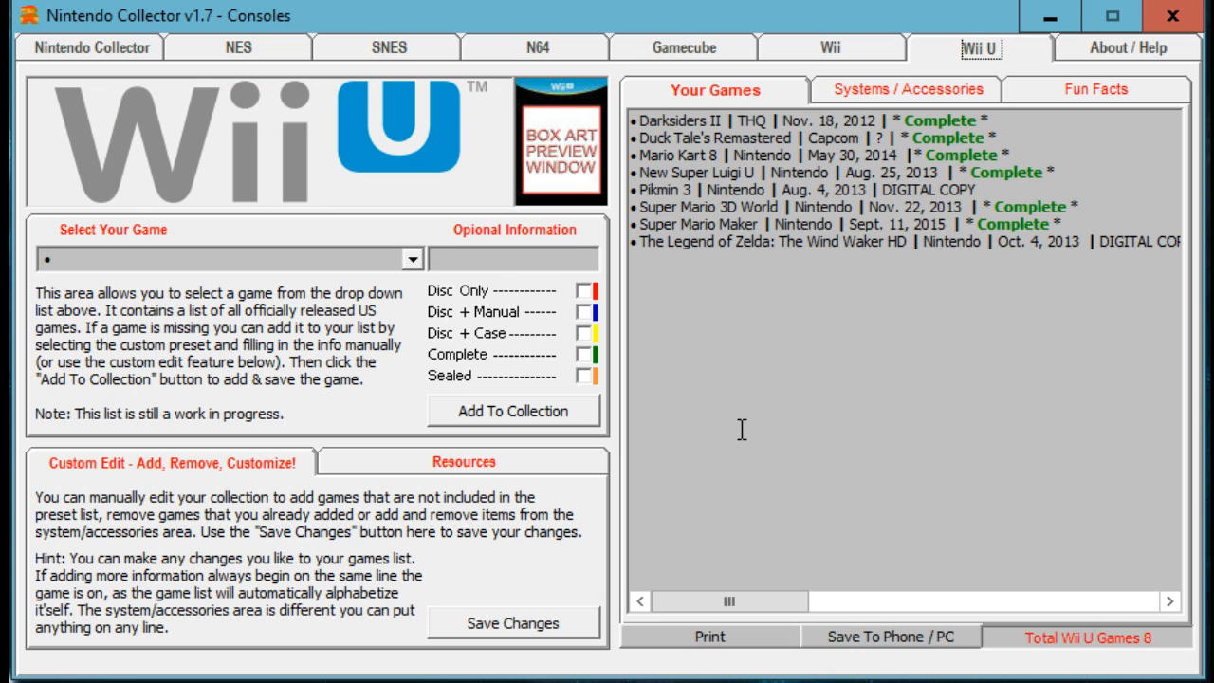
{"action": "mouse_move", "coordinate": [733, 603]}
{"action": "left_mouse_down"}
{"action": "mouse_move", "coordinate": [773, 603]}
{"action": "mouse_move", "coordinate": [727, 602]}
{"action": "left_mouse_up"}
{"action": "left_click", "coordinate": [526, 462]}
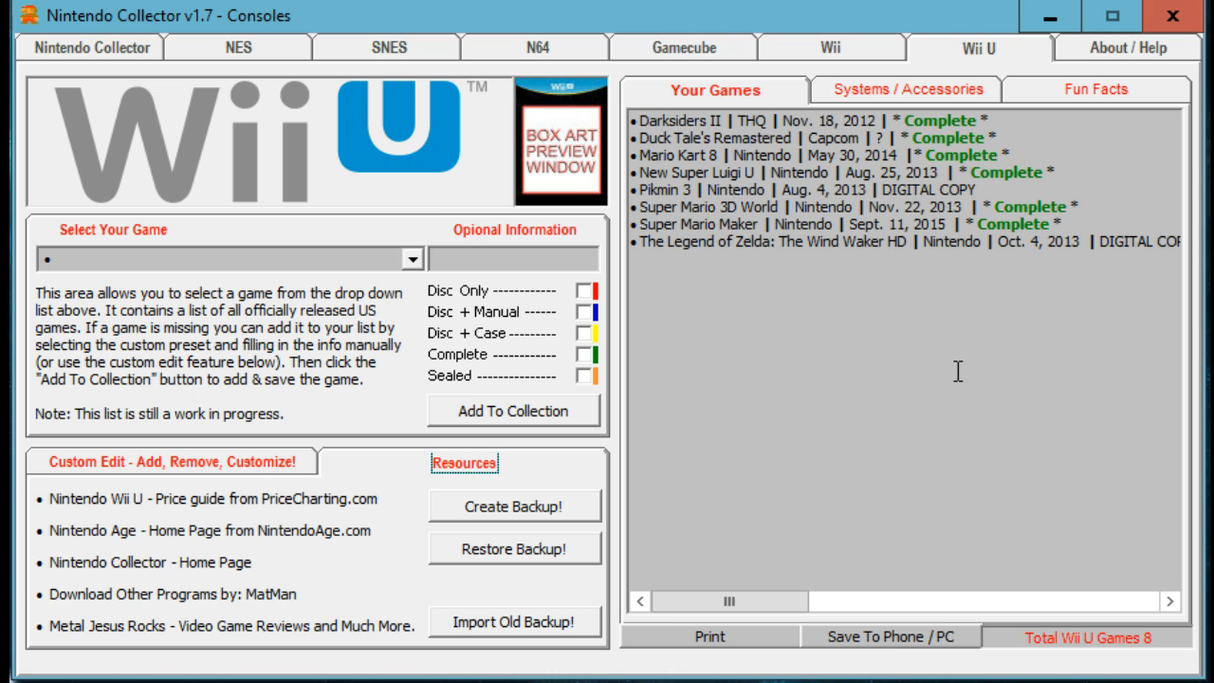
Preview the print and save-to-phone options for the NES games list, cancelling both without printing or saving
{"action": "left_click", "coordinate": [263, 51]}
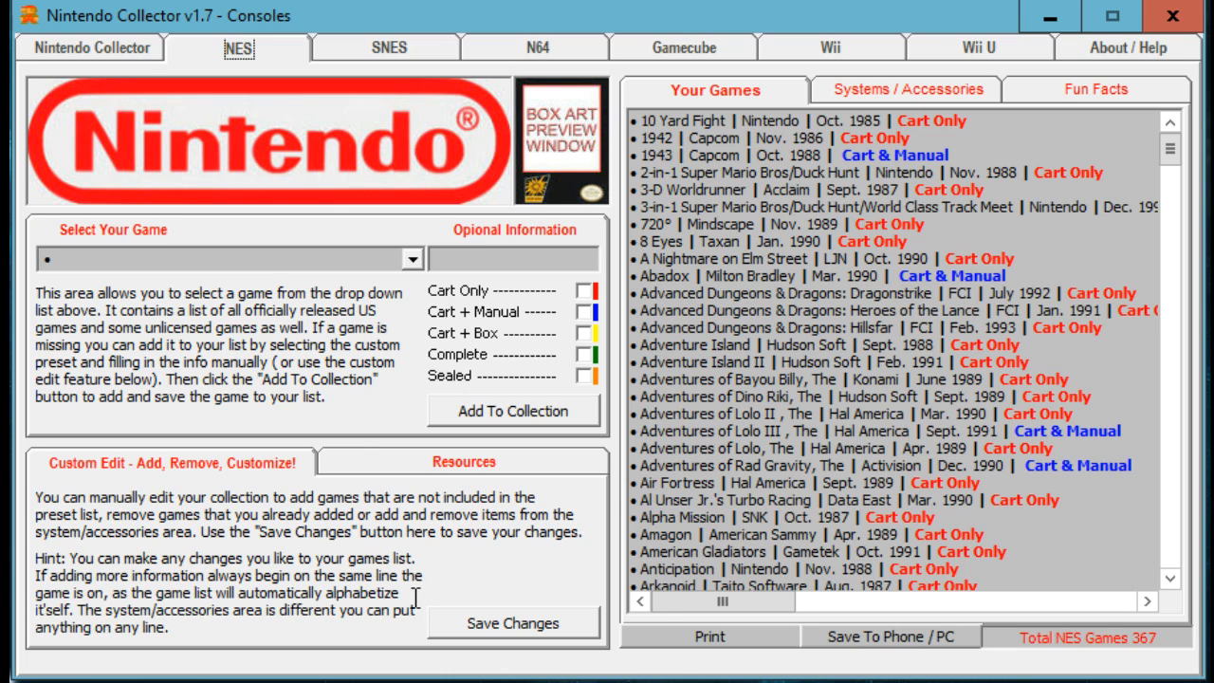
{"action": "left_click", "coordinate": [707, 637]}
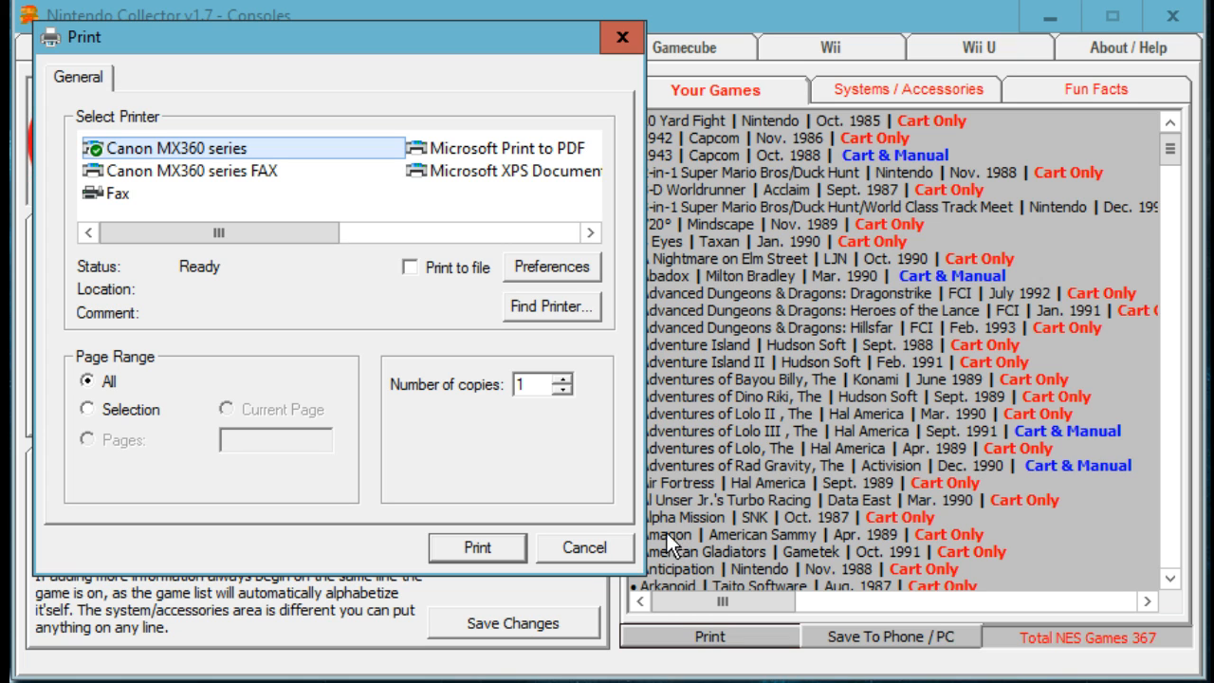
{"action": "left_click", "coordinate": [584, 547]}
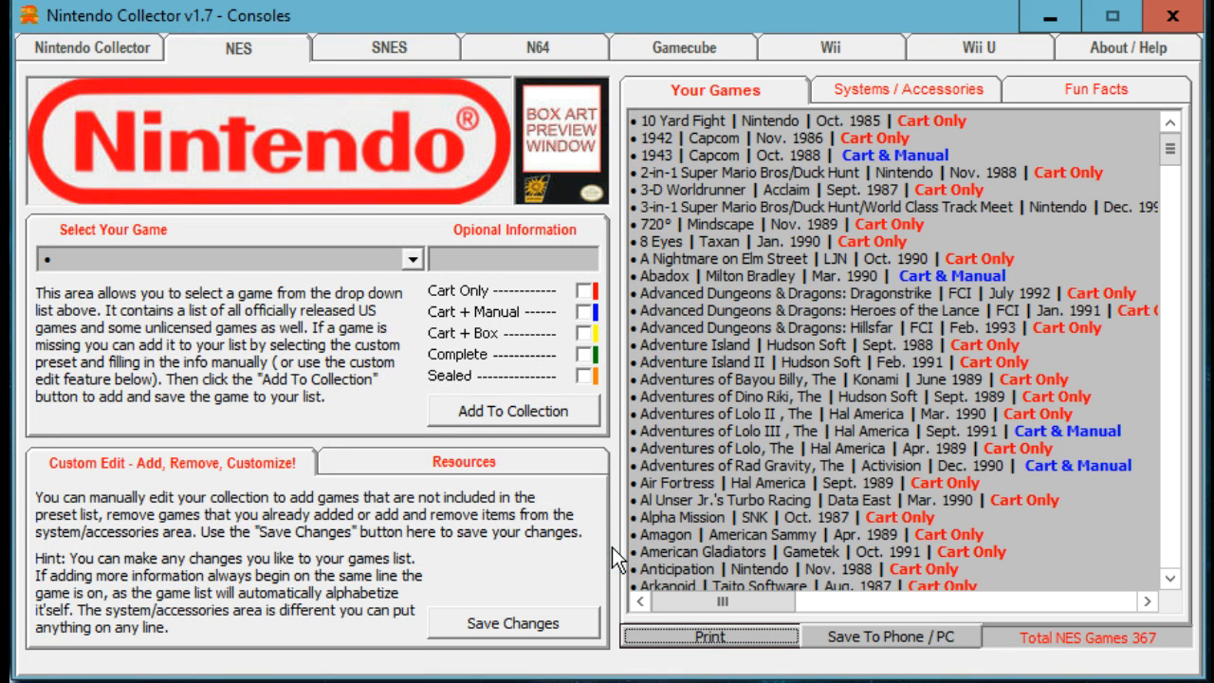
{"action": "left_click", "coordinate": [871, 635]}
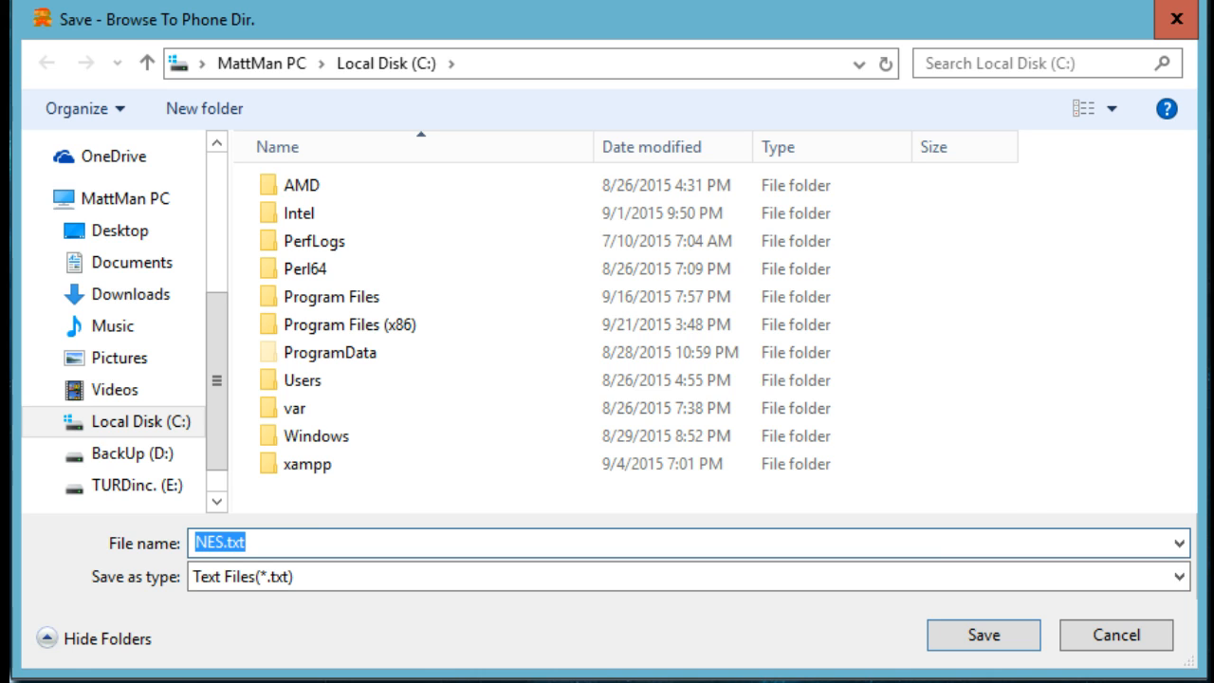
{"action": "left_click", "coordinate": [1117, 635]}
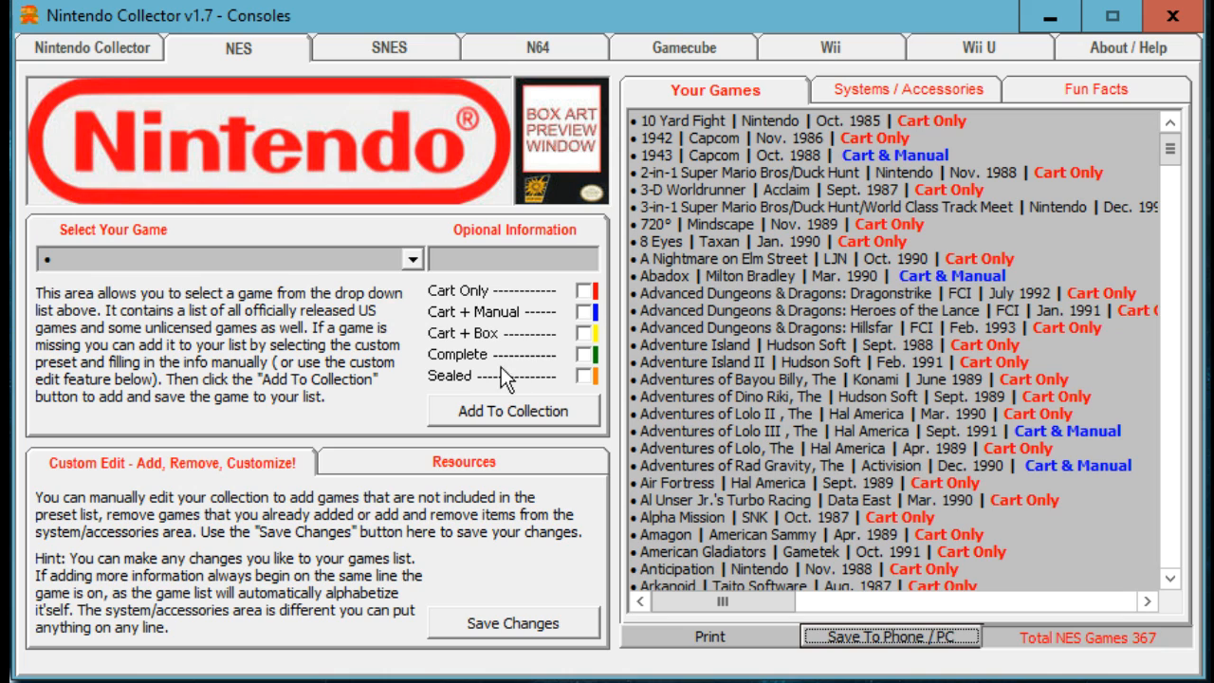
Revisit the NES resources and custom edit notes, and highlight the contact e-mail in the program's about and help information
{"action": "left_click", "coordinate": [416, 463]}
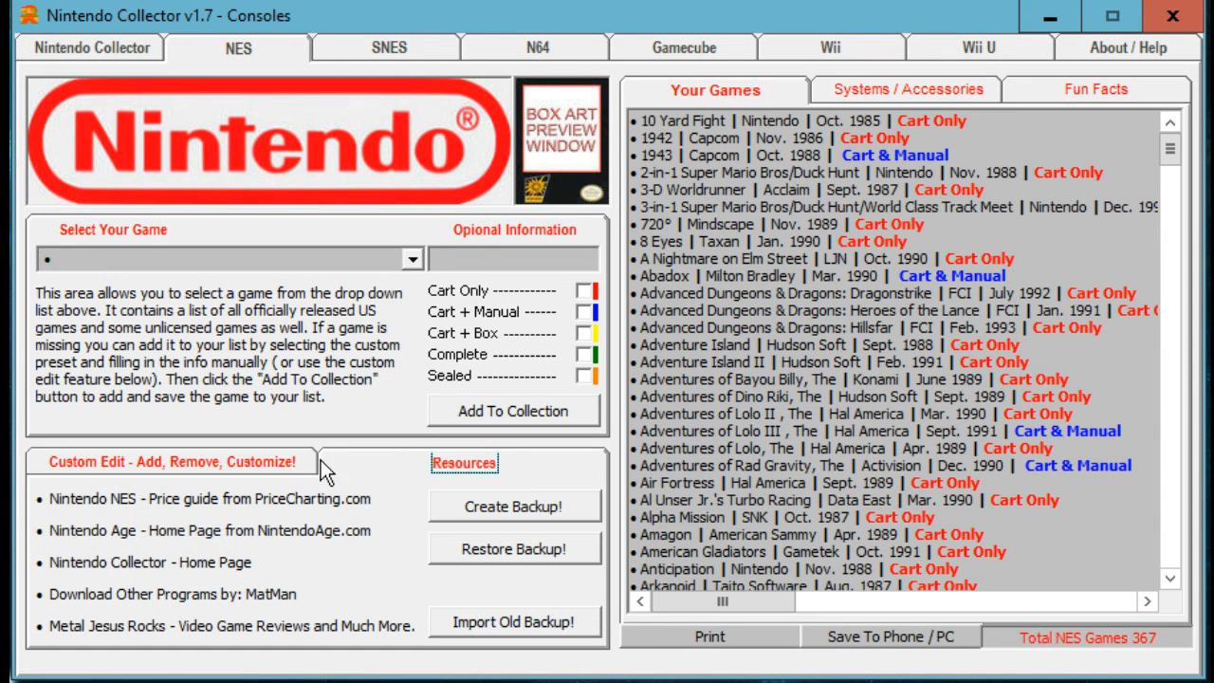
{"action": "left_click", "coordinate": [283, 464]}
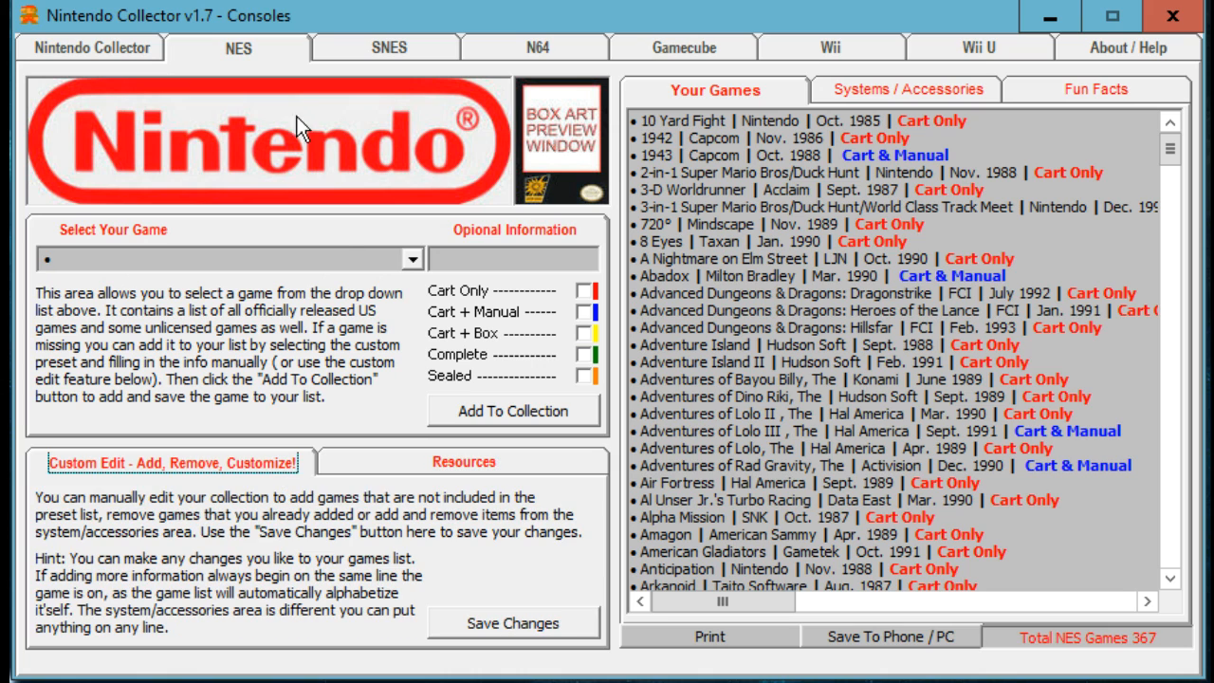
{"action": "left_click", "coordinate": [1143, 59]}
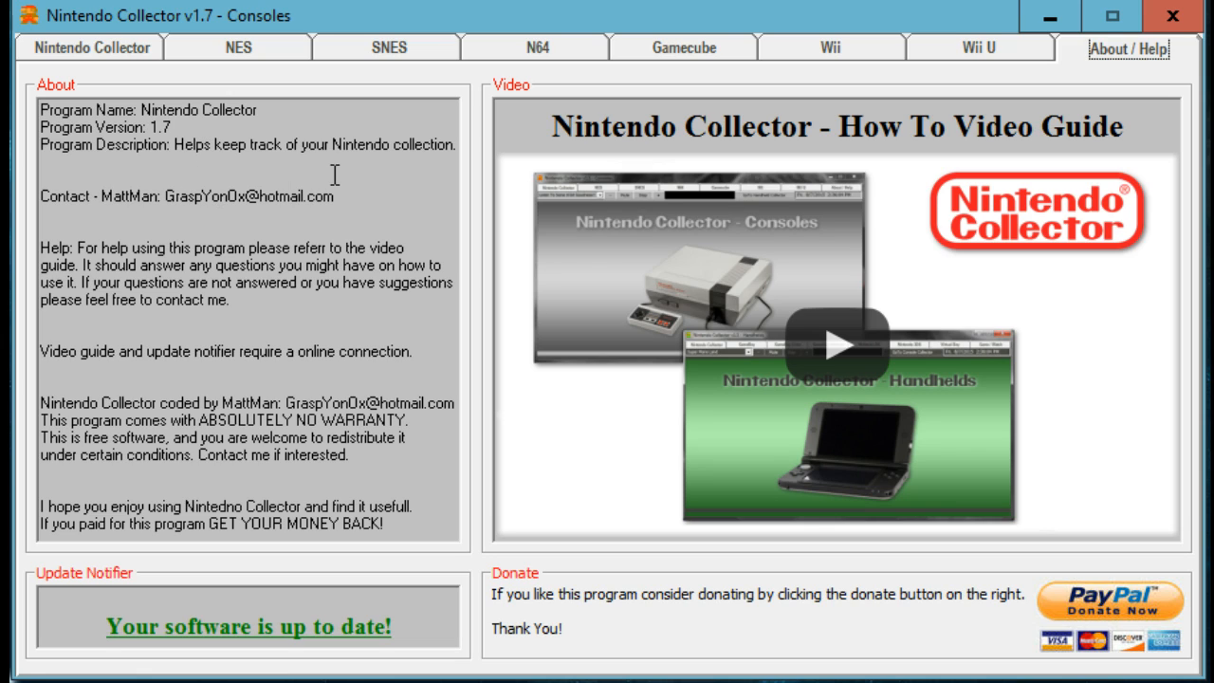
{"action": "left_click_drag", "start_coordinate": [336, 196], "coordinate": [166, 196]}
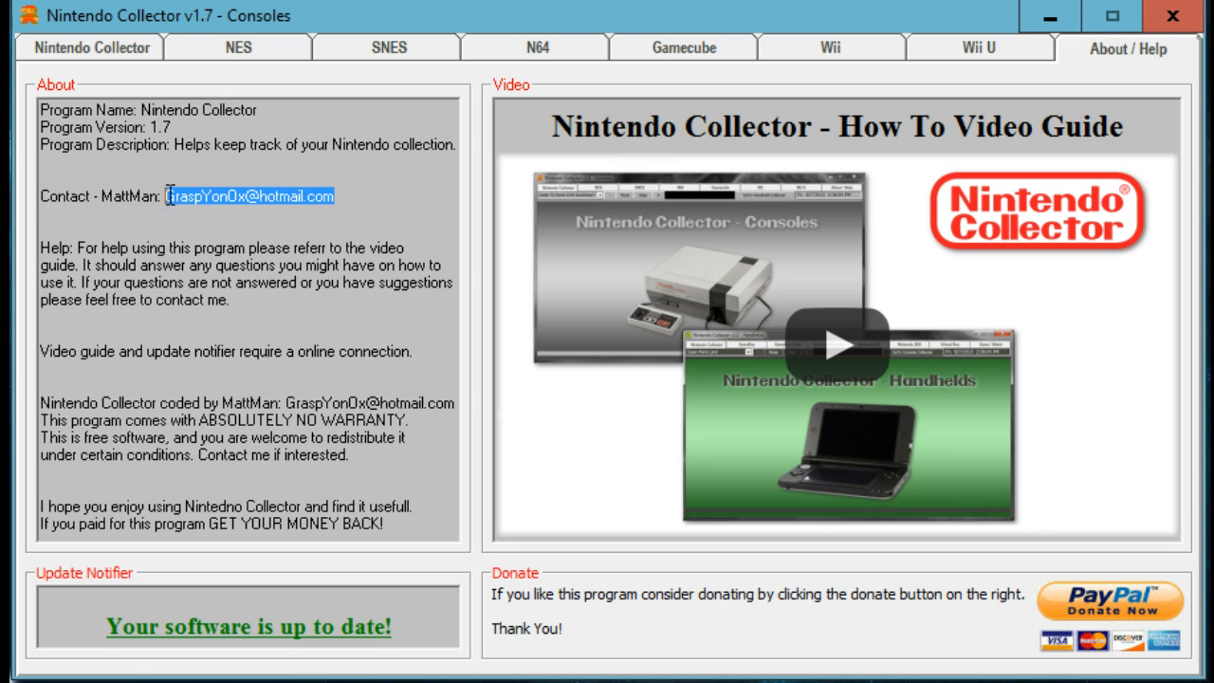
{"action": "left_click", "coordinate": [220, 215]}
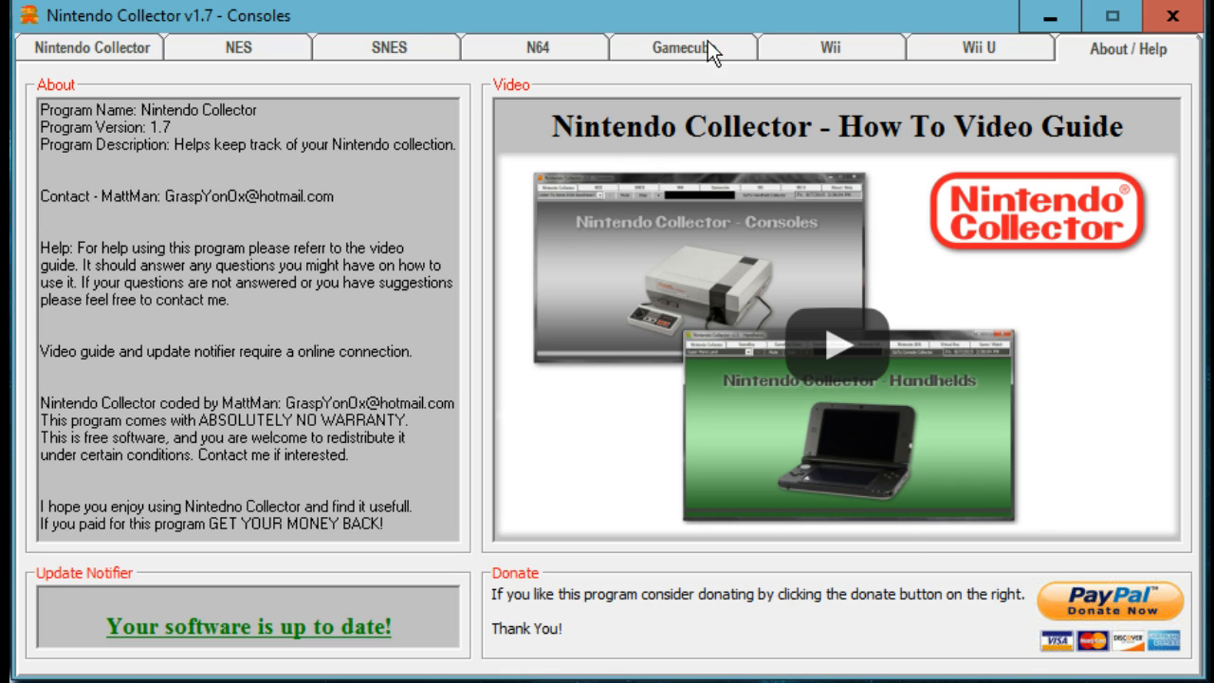
Browse the console collection pages from Wii U back through NES and return to the Nintendo Collector start page
{"action": "left_click", "coordinate": [1000, 48]}
{"action": "left_click", "coordinate": [819, 46]}
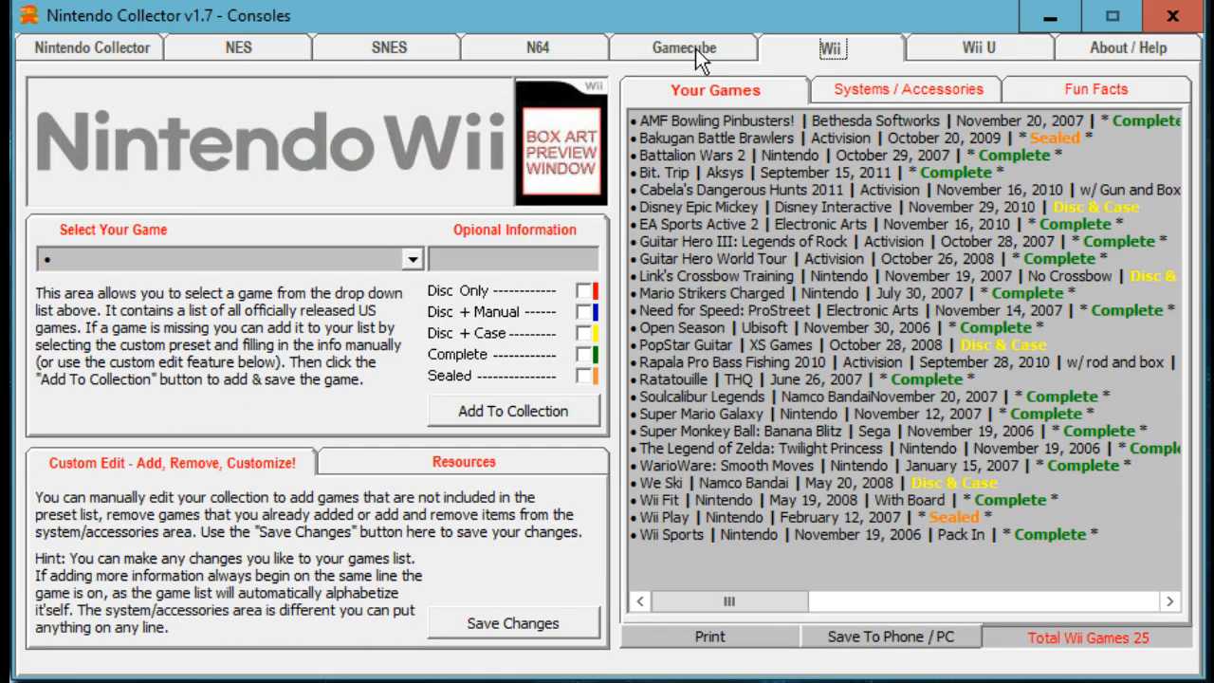
{"action": "left_click", "coordinate": [678, 48]}
{"action": "left_click", "coordinate": [595, 55]}
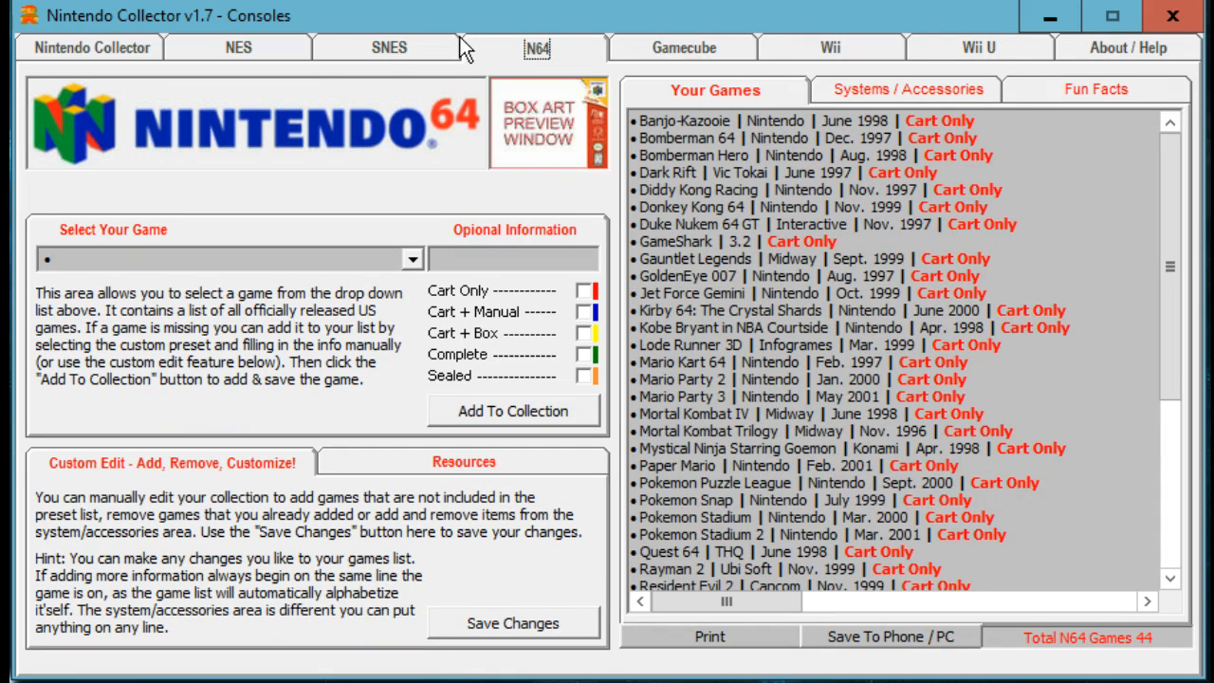
{"action": "left_click", "coordinate": [391, 48]}
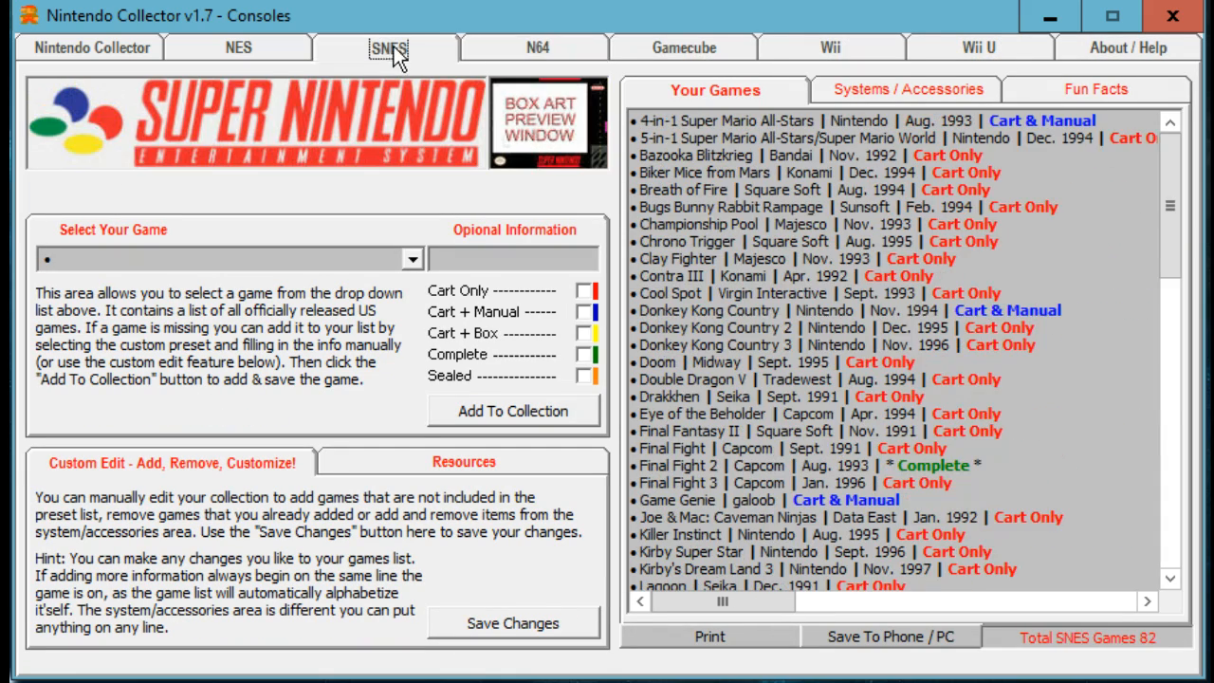
{"action": "left_click", "coordinate": [202, 48]}
{"action": "left_click", "coordinate": [112, 46]}
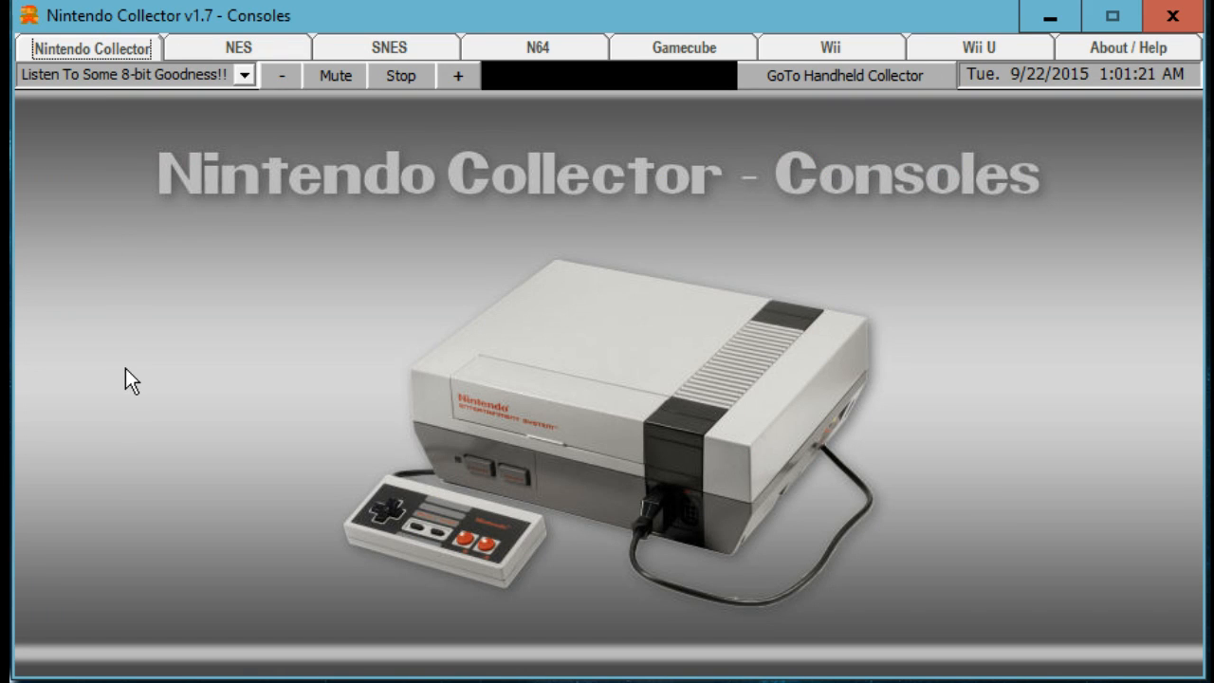